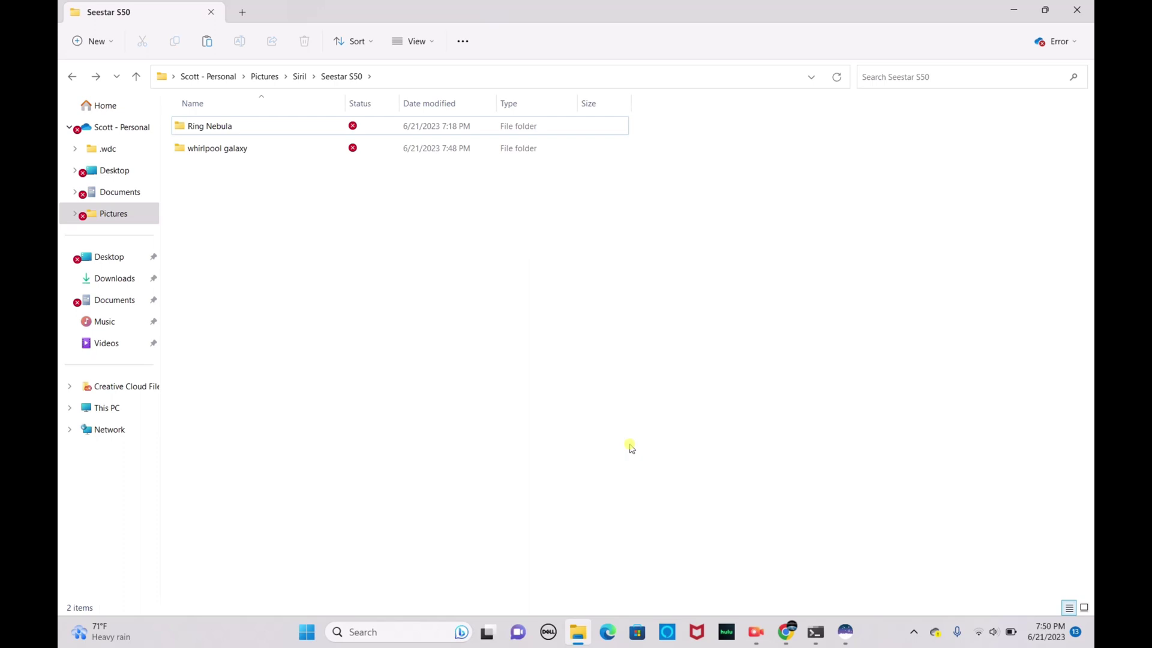
Switch to Siril and review the FITS/SER debayer settings in the preferences
left_click(846, 632)
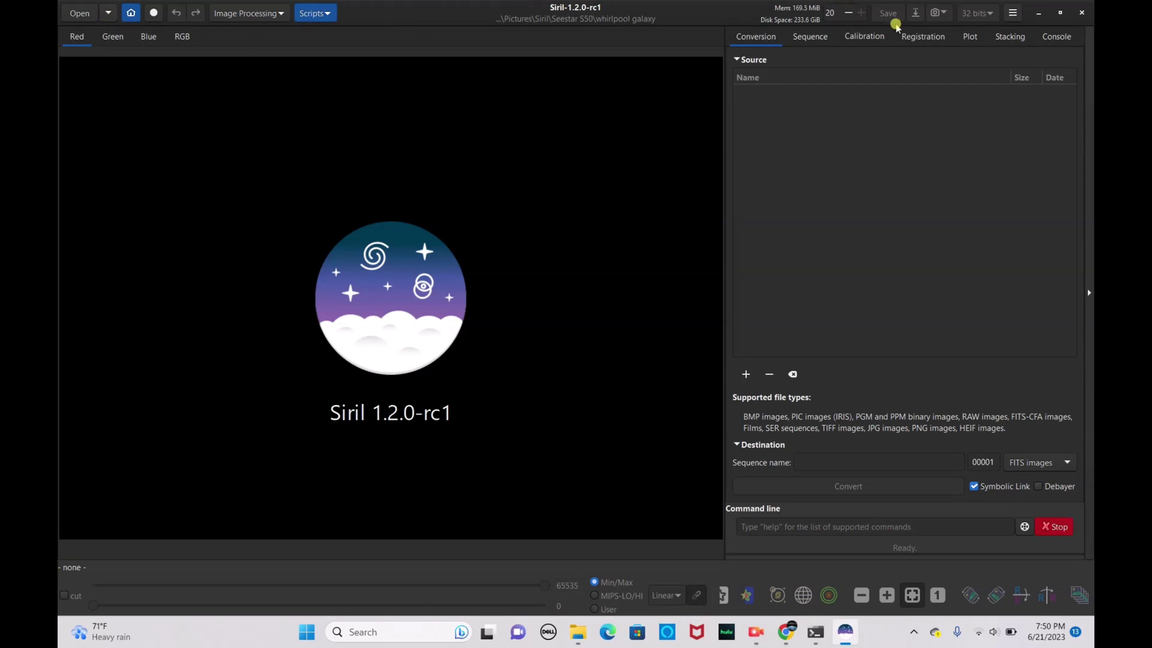
left_click(1012, 13)
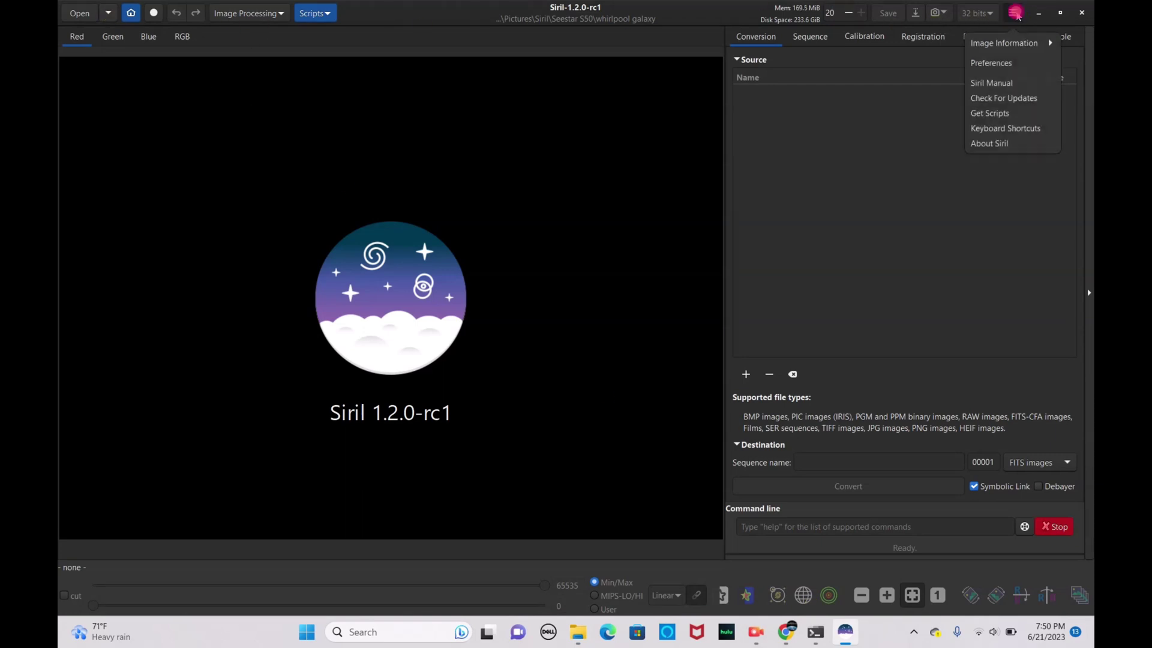
left_click(998, 60)
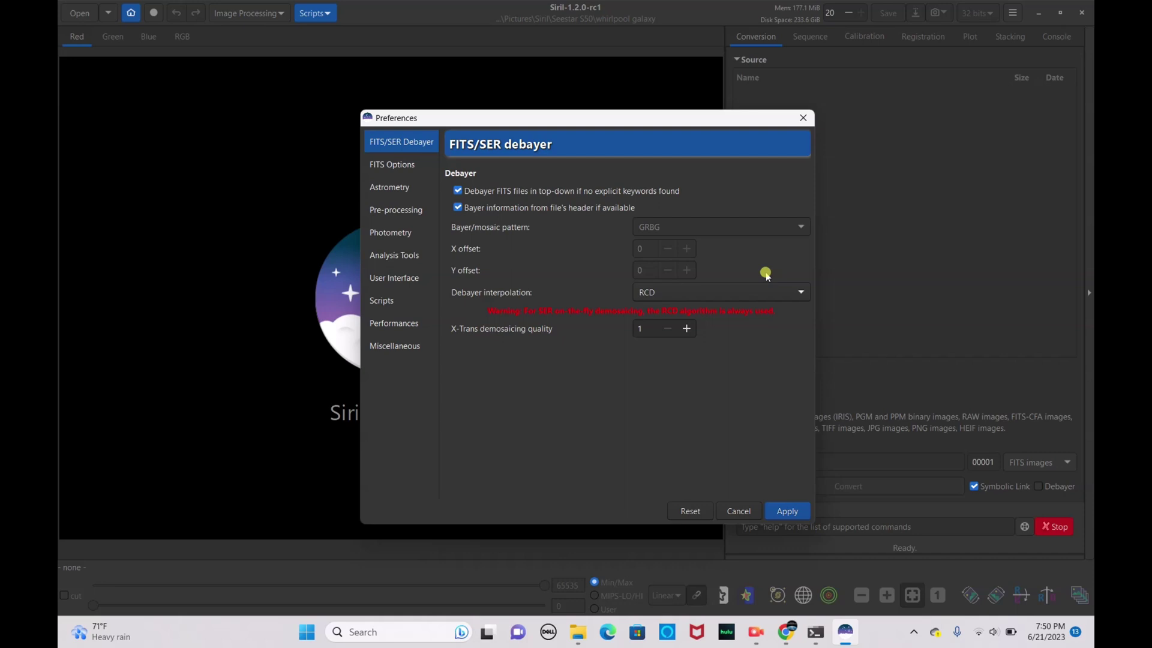
left_click(730, 515)
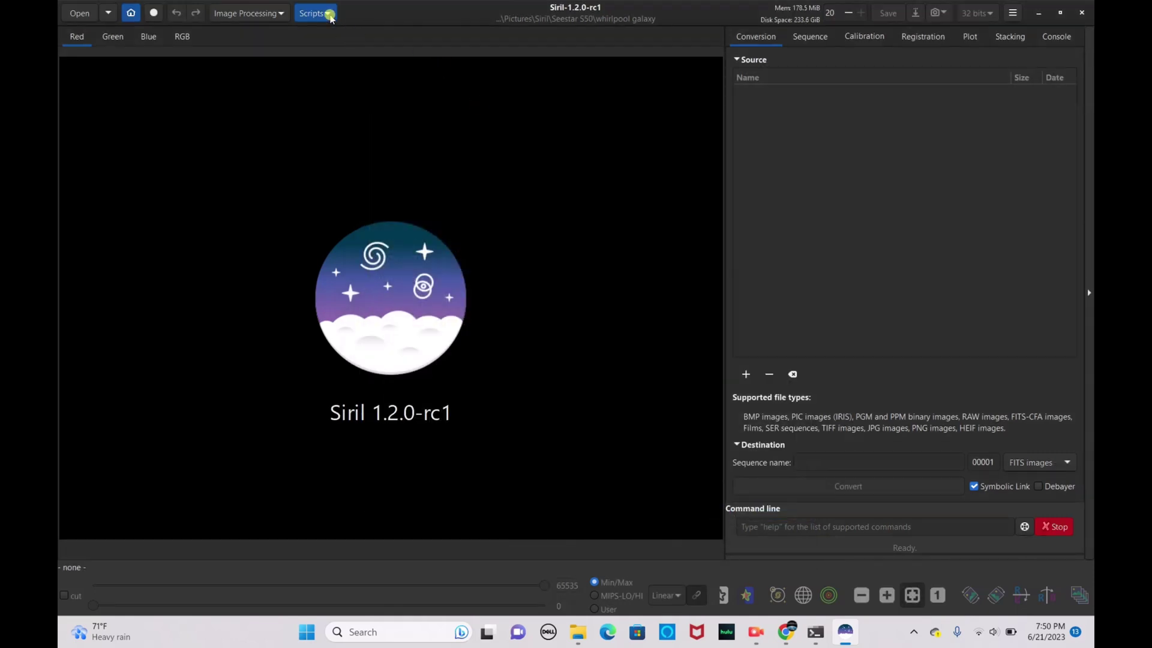
left_click(330, 14)
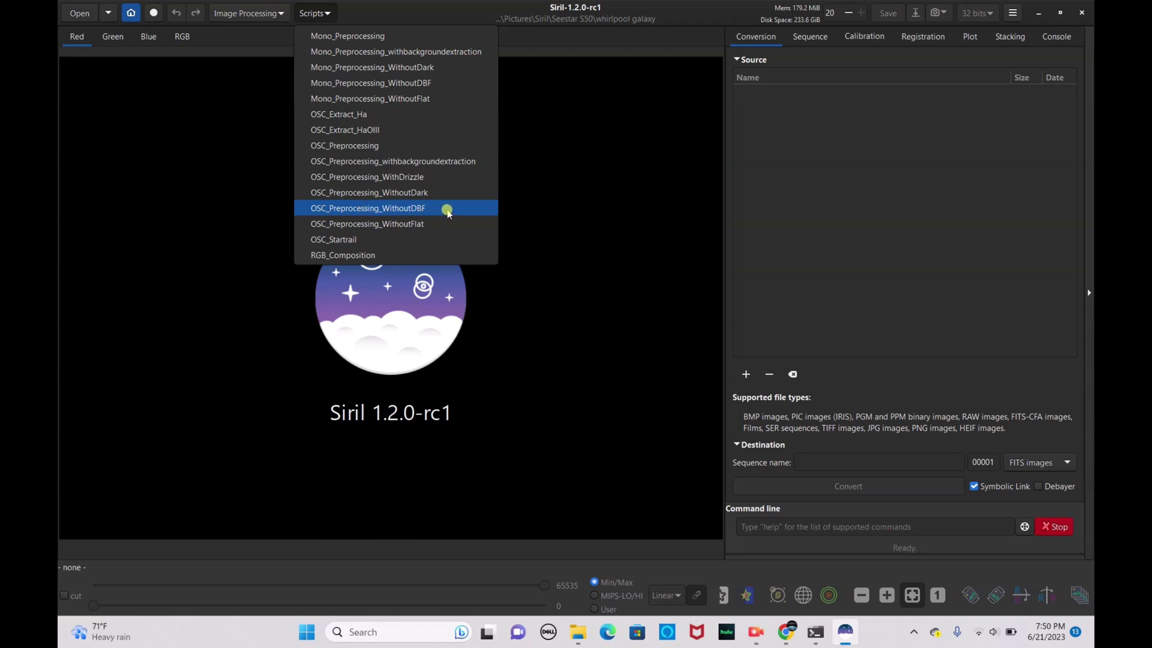
left_click(514, 209)
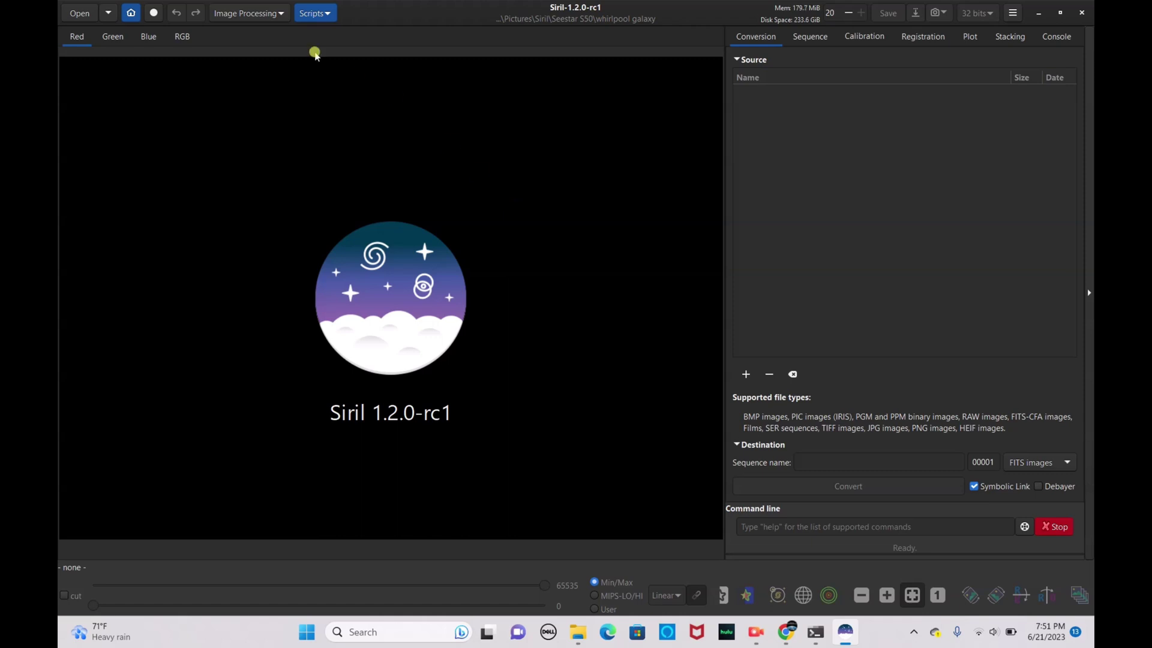
left_click(275, 13)
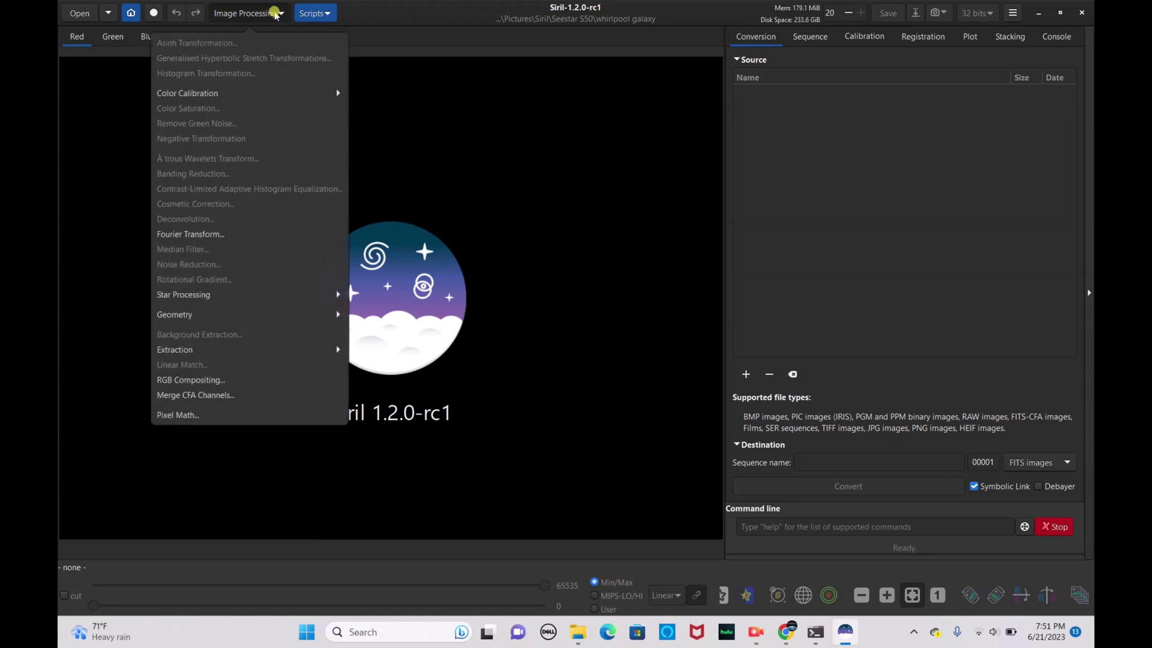
left_click(238, 295)
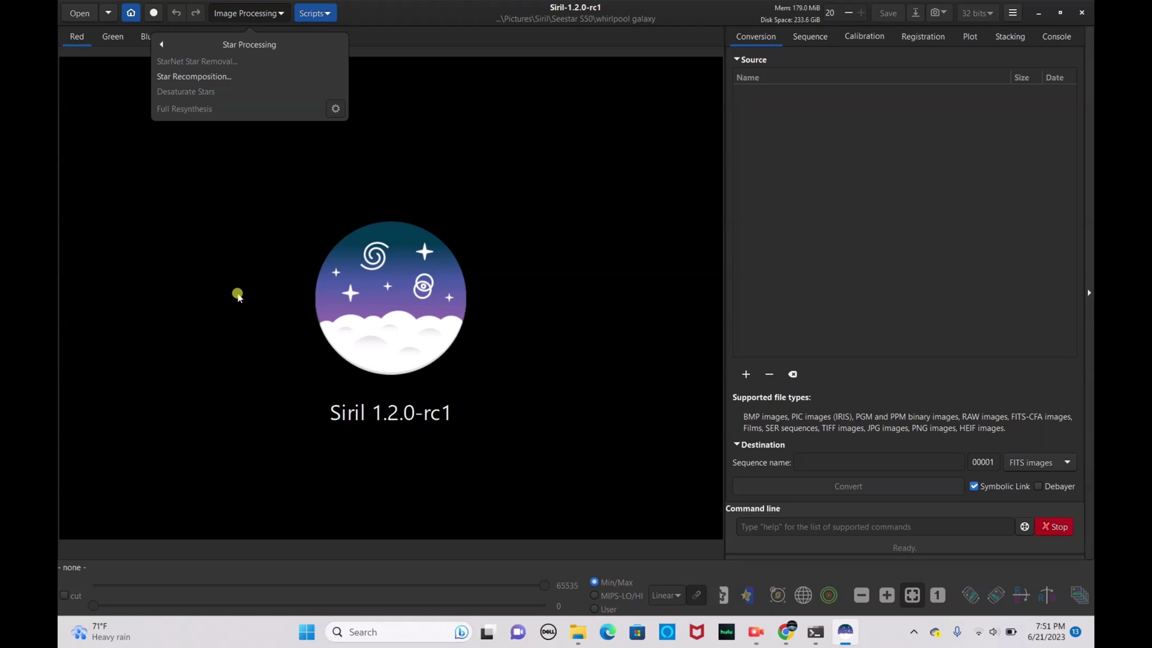
left_click(238, 295)
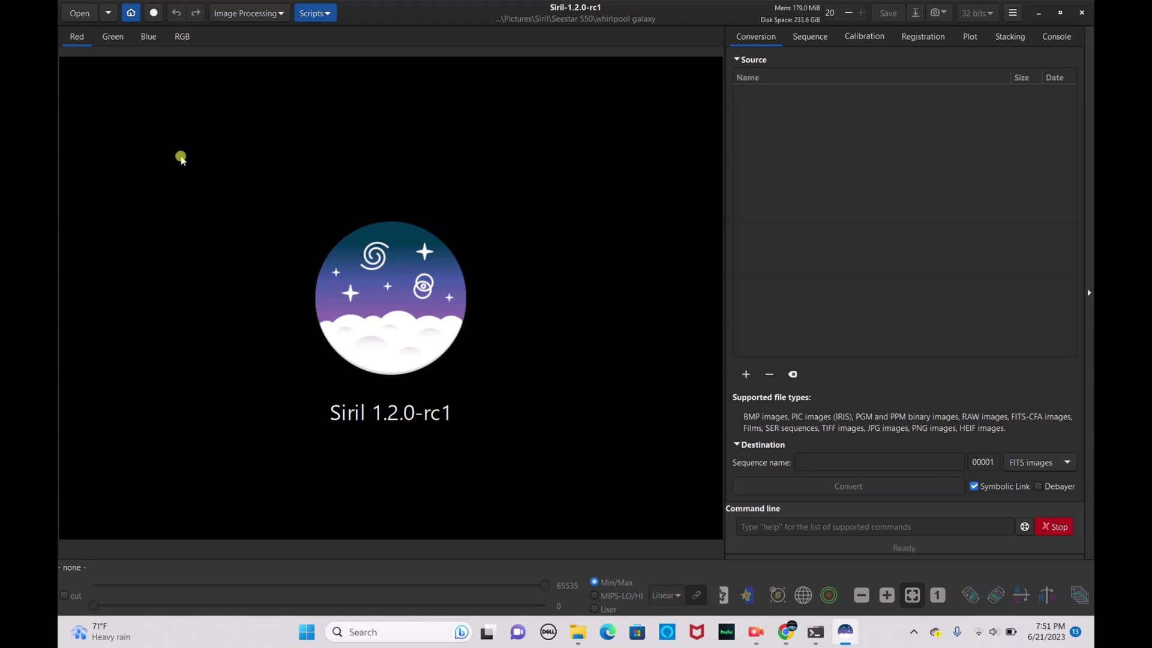
Set the working directory to the whirlpool galaxy folder inside Seestar S50
left_click(131, 13)
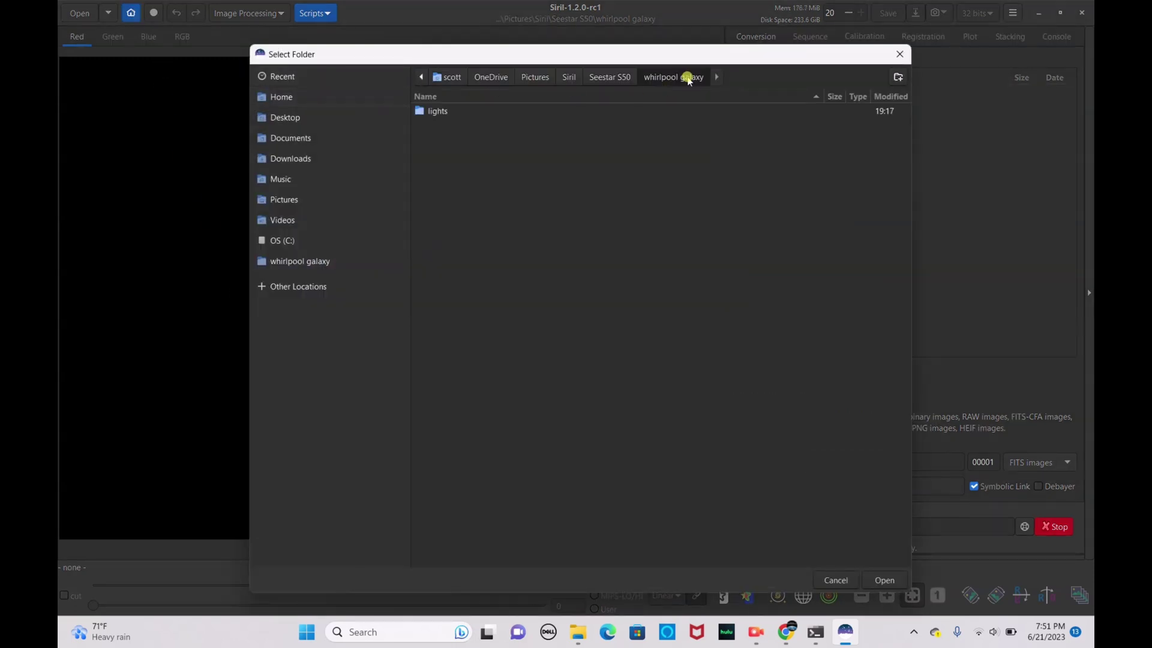
left_click(624, 77)
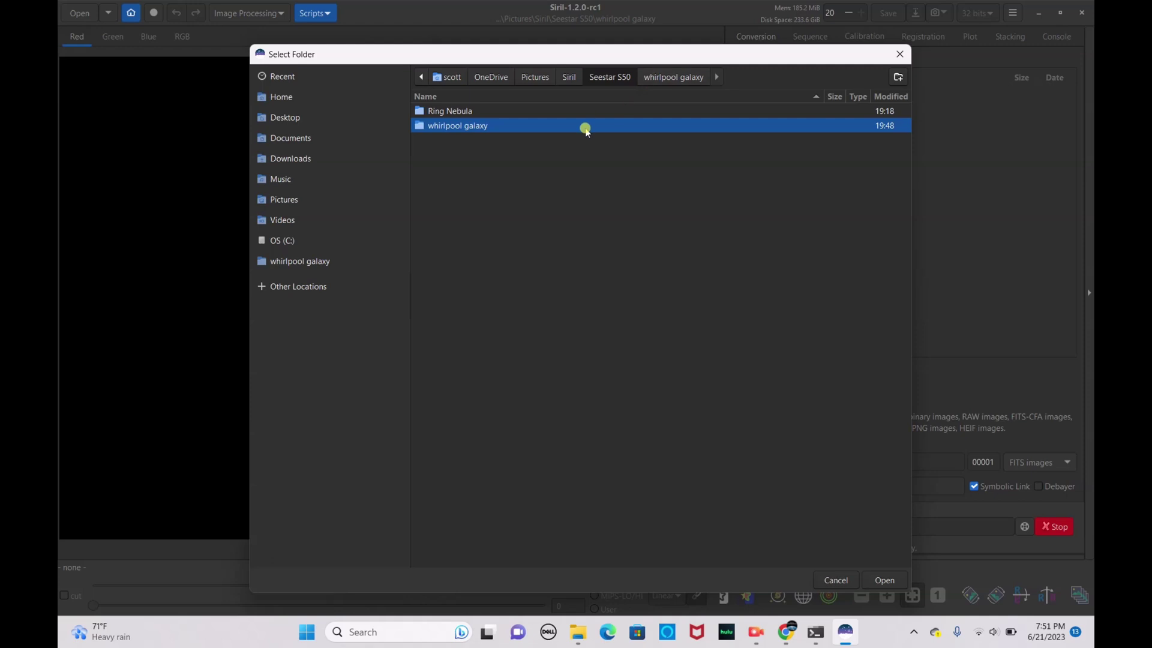
left_click(884, 580)
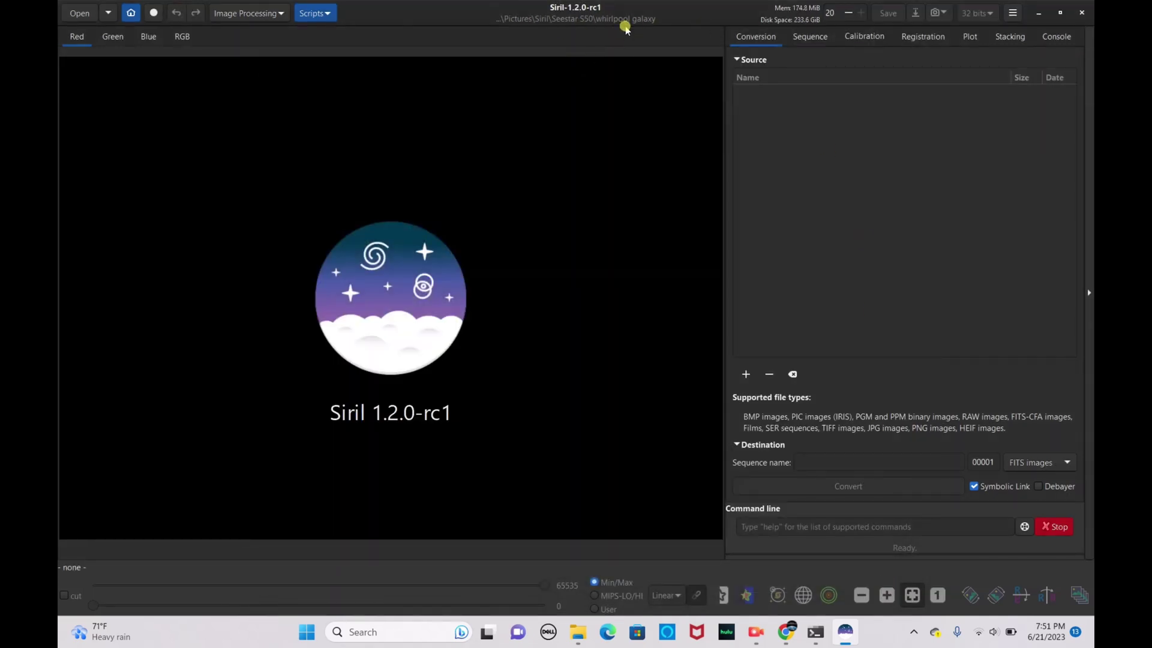
Enable Simplified Drizzle x2 in the output registration settings
left_click(325, 12)
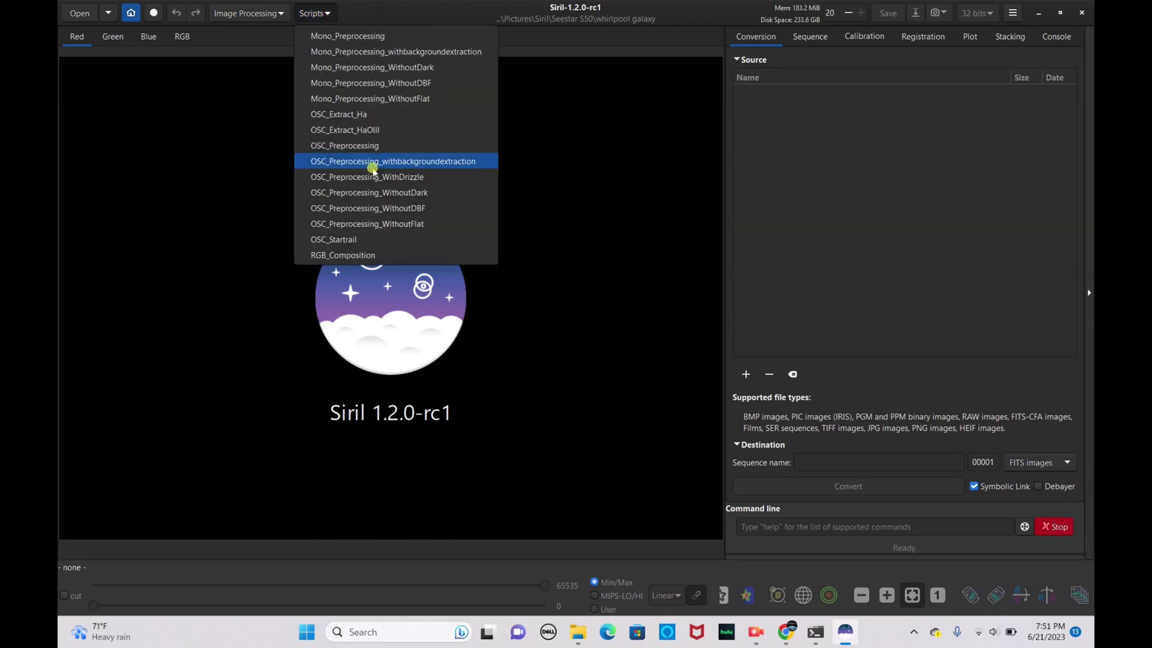
left_click(902, 62)
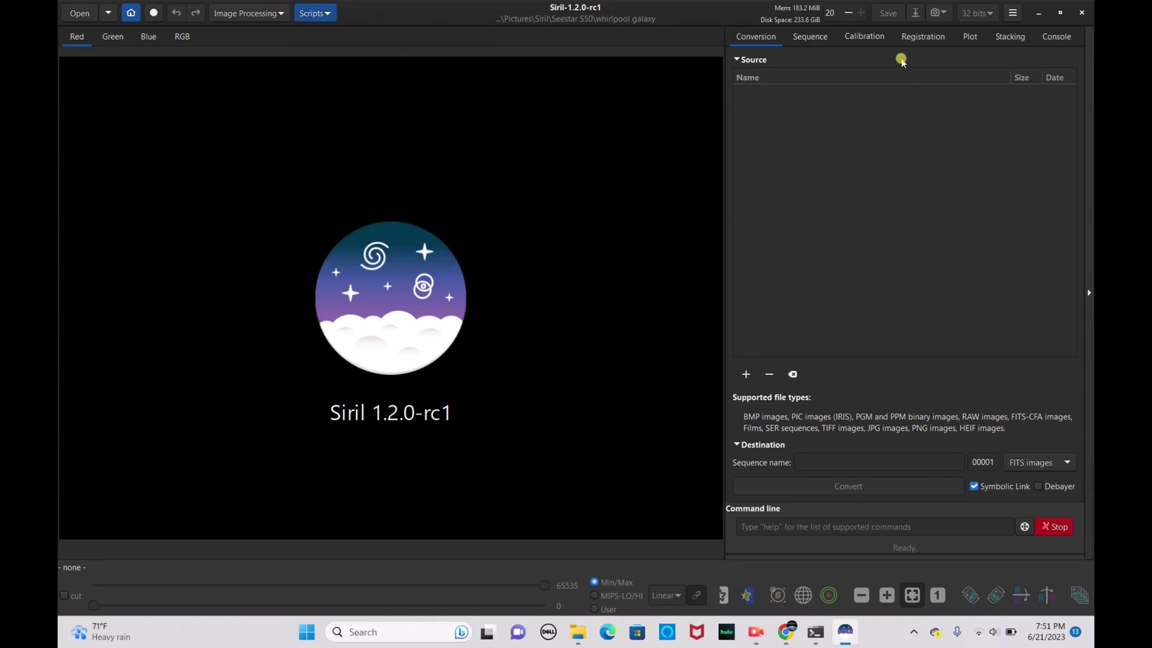
left_click(917, 38)
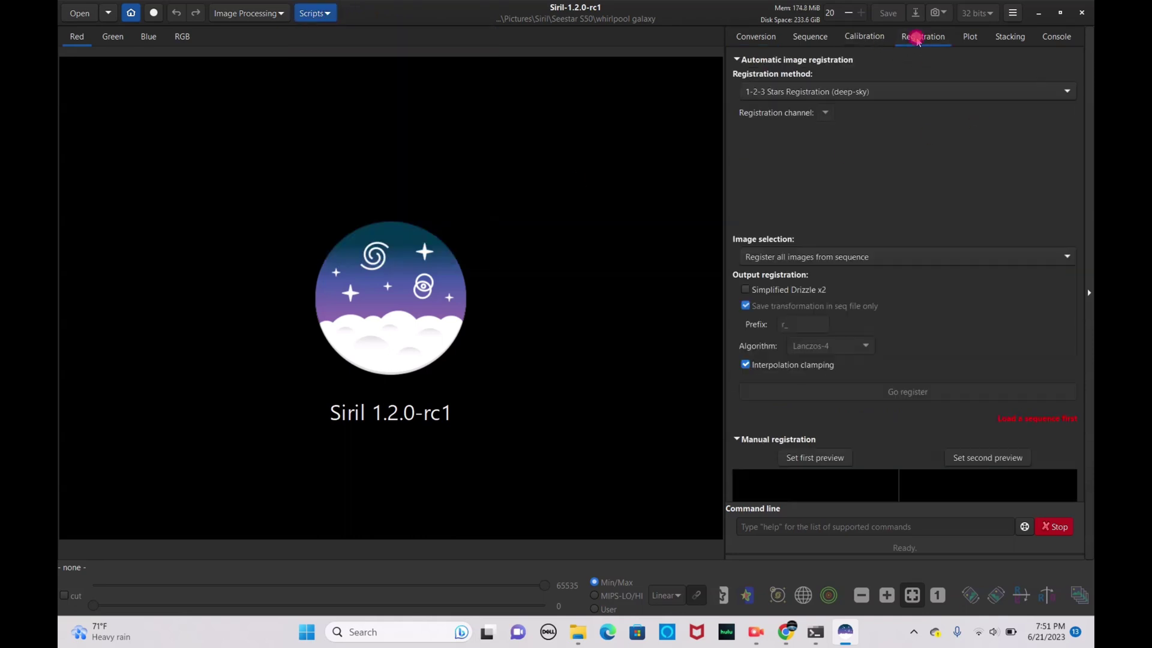
left_click(758, 293)
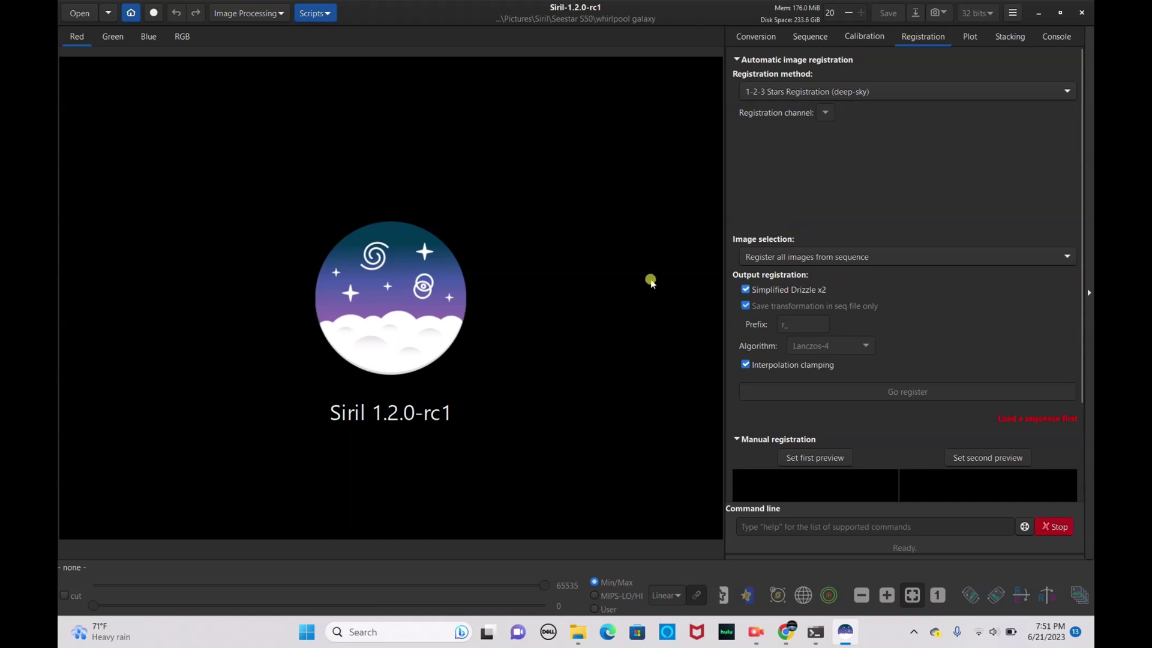
Show the console log and run the OSC_Preprocessing_WithoutDBF script on the light frames
left_click(772, 41)
left_click(1056, 39)
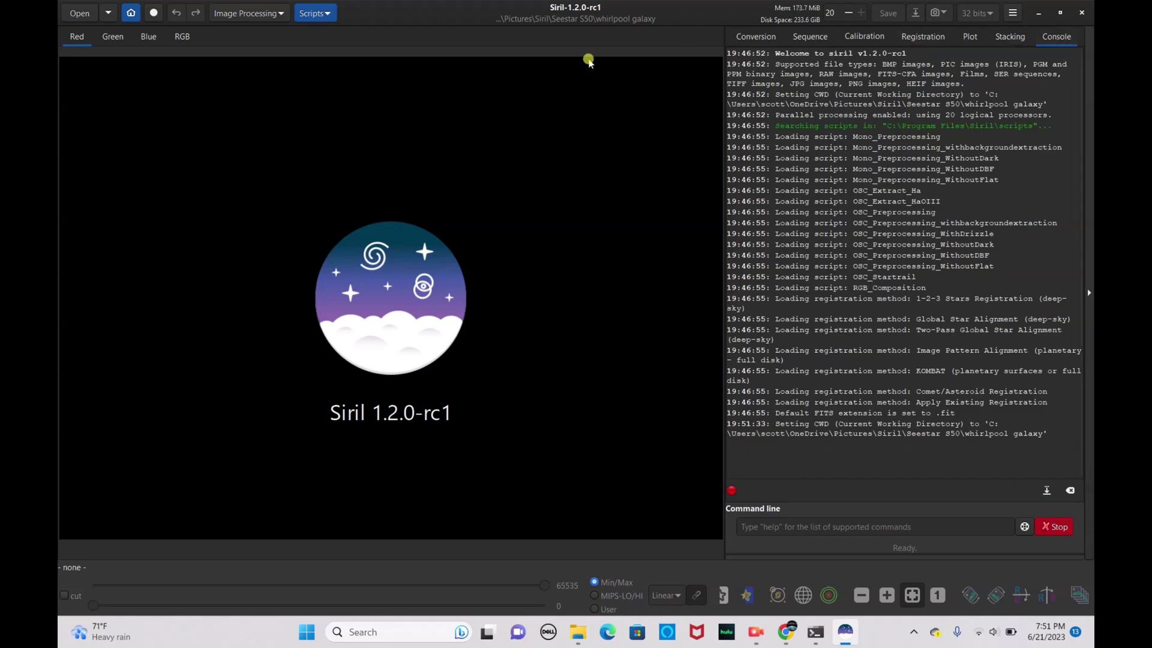
left_click(313, 13)
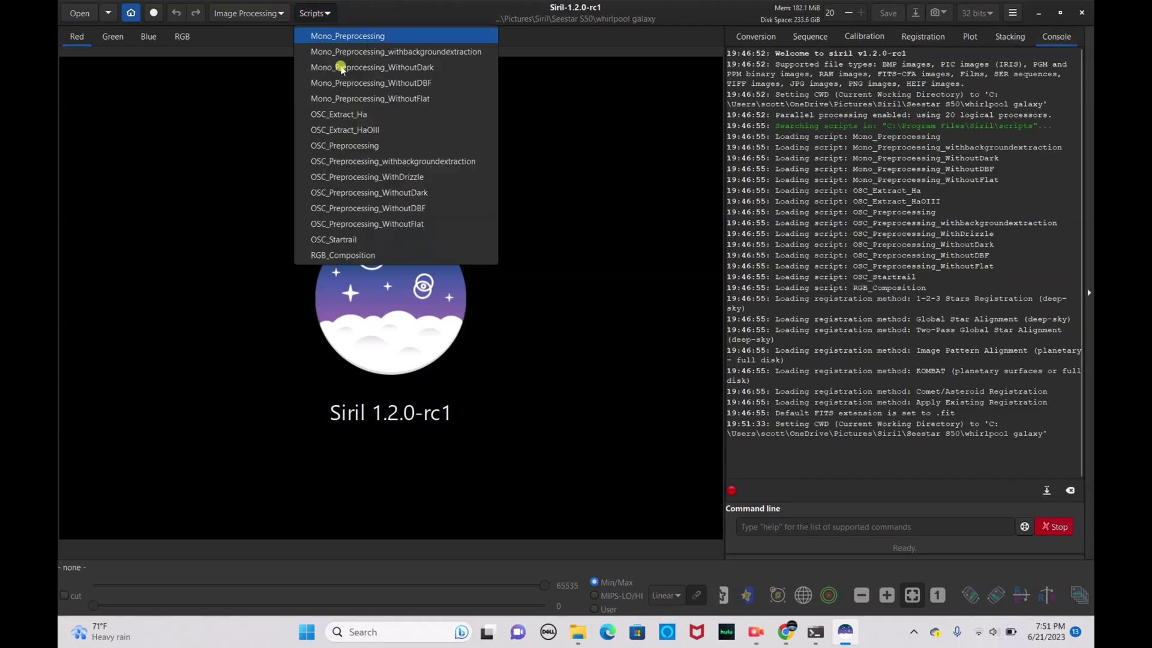
left_click(405, 209)
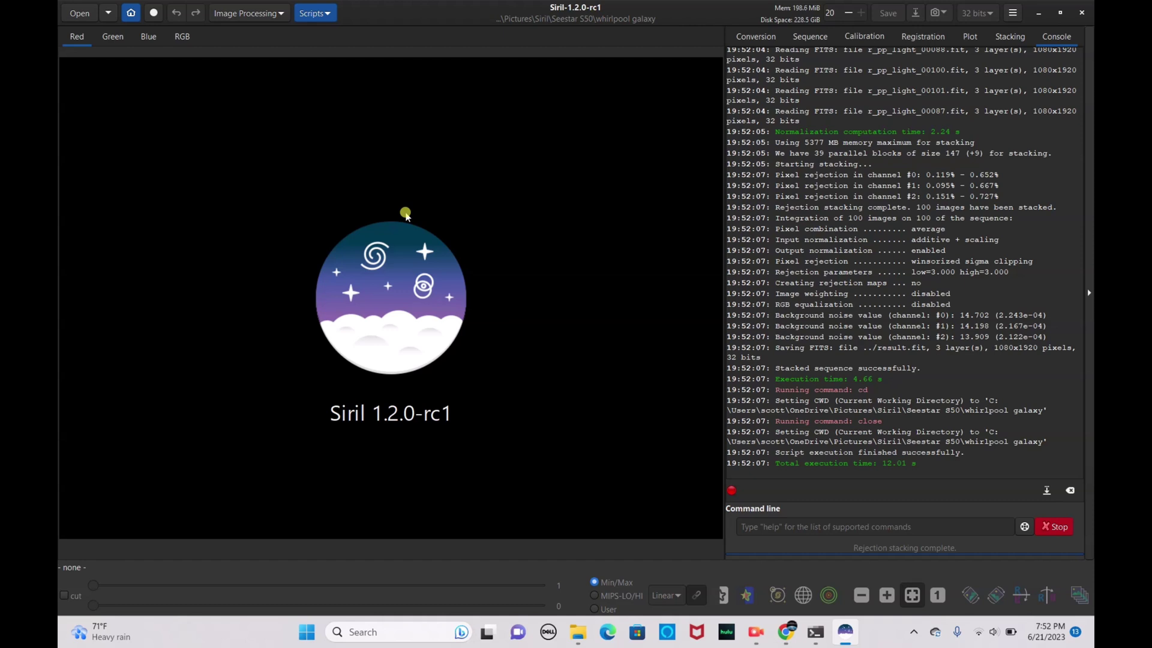
Open the stacked image result.fit from the whirlpool galaxy folder
left_click(76, 14)
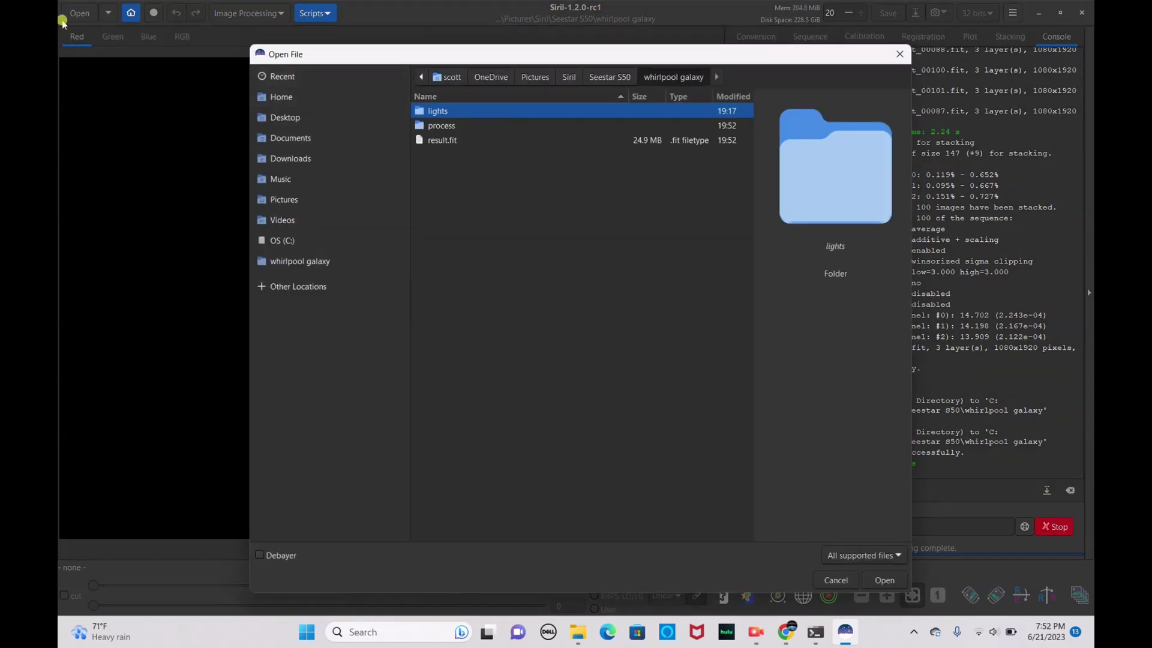
left_click(467, 143)
left_click(884, 580)
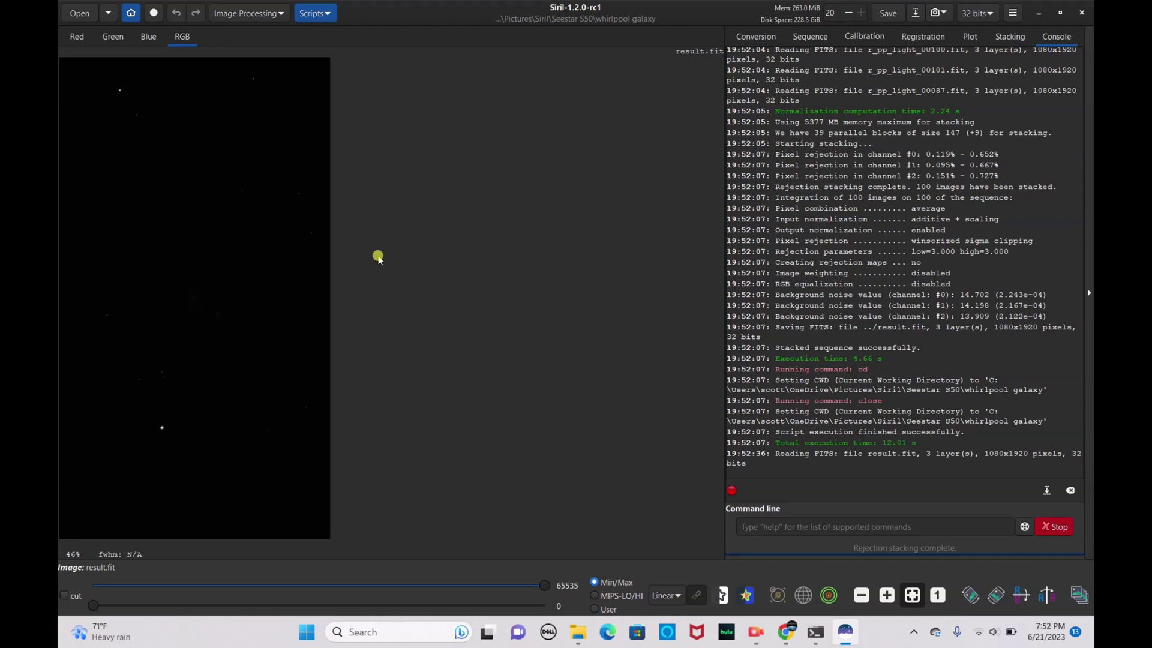
Display the stacked image in AutoStretch mode with the colour channels unlinked
left_click(666, 595)
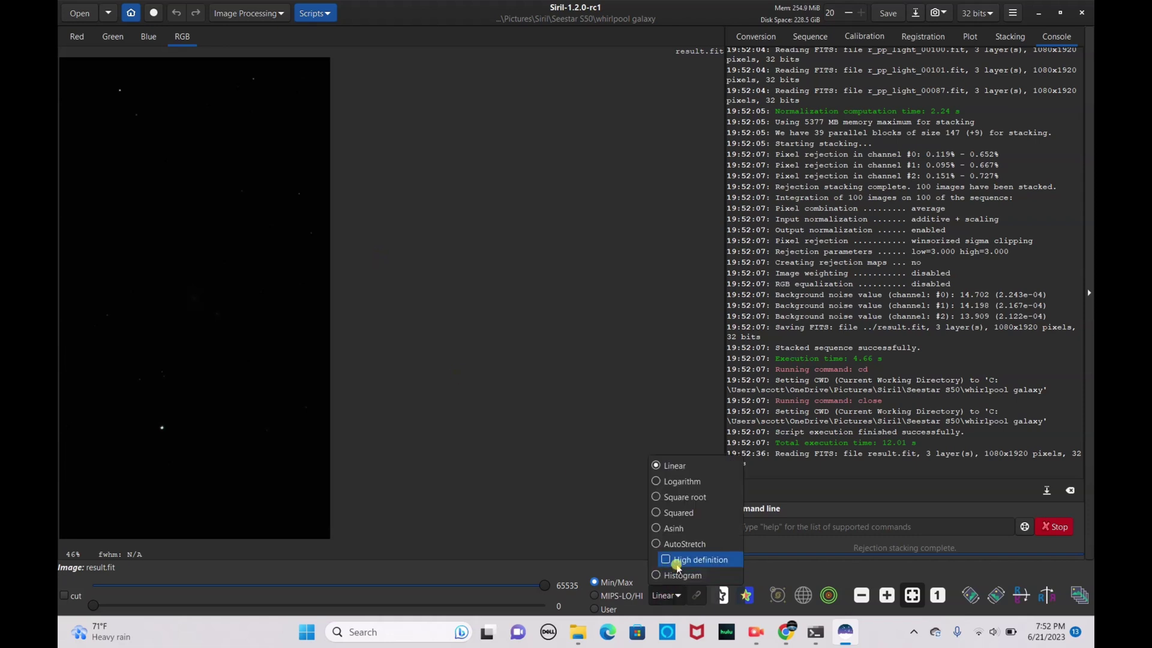
left_click(681, 544)
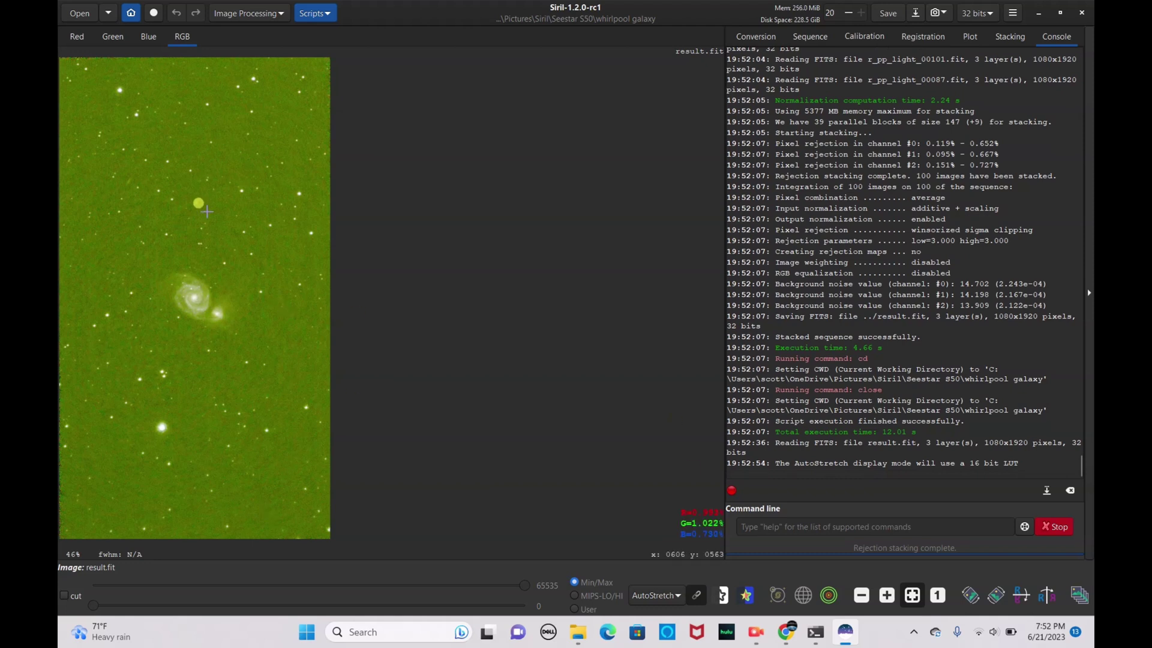
left_click(696, 596)
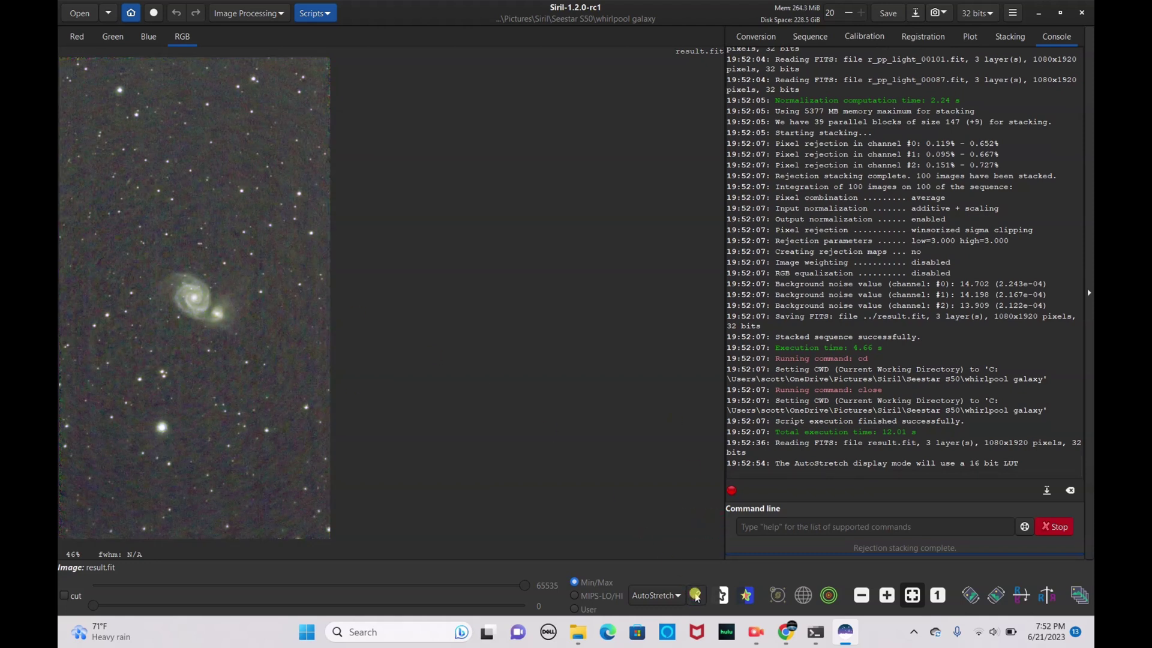
Start Background Extraction on the image and generate a grid of background samples with the default settings
left_click(282, 13)
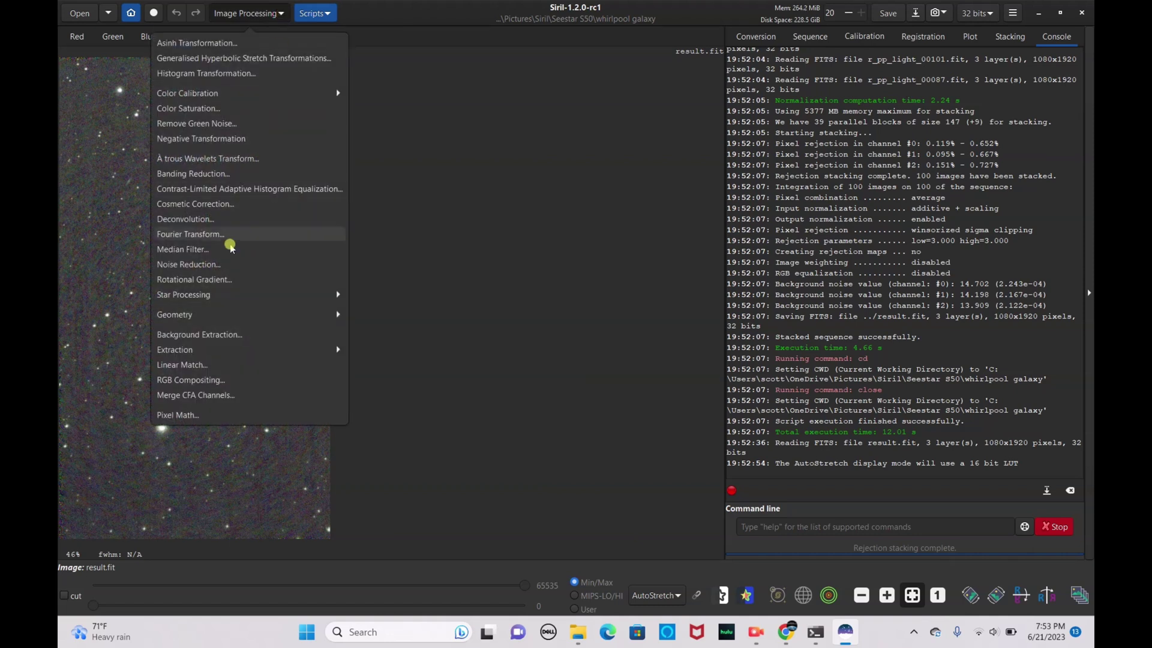
left_click(214, 335)
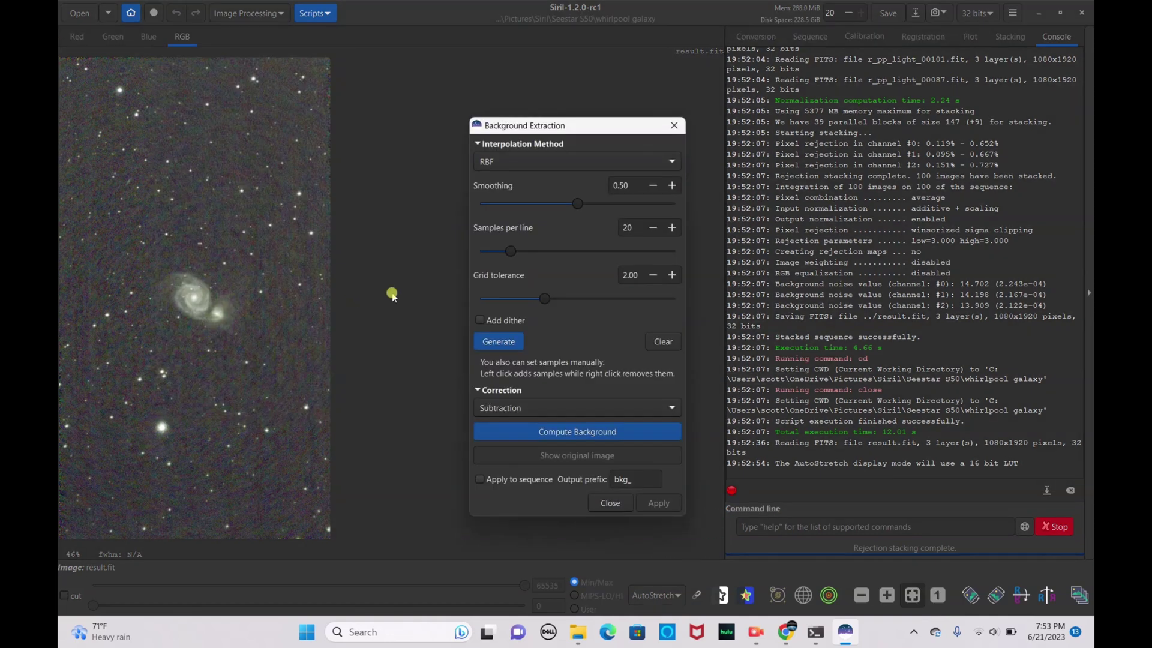
left_click(513, 341)
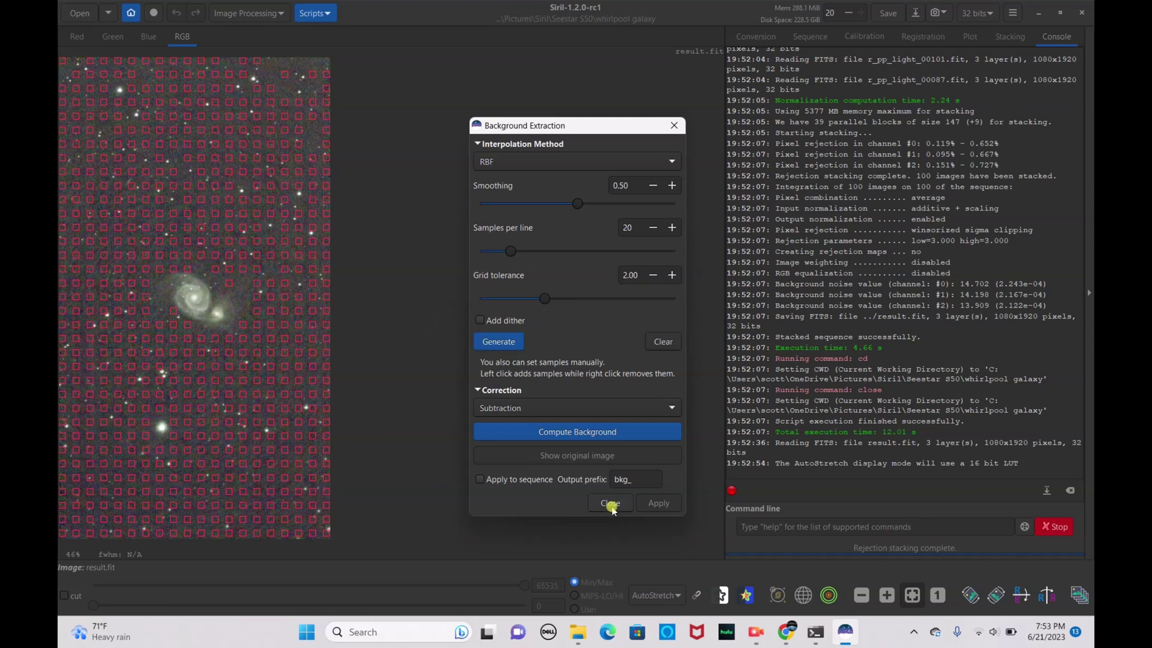
Try six manually placed background samples around the galaxy instead of the generated grid, and clear them
left_click(663, 342)
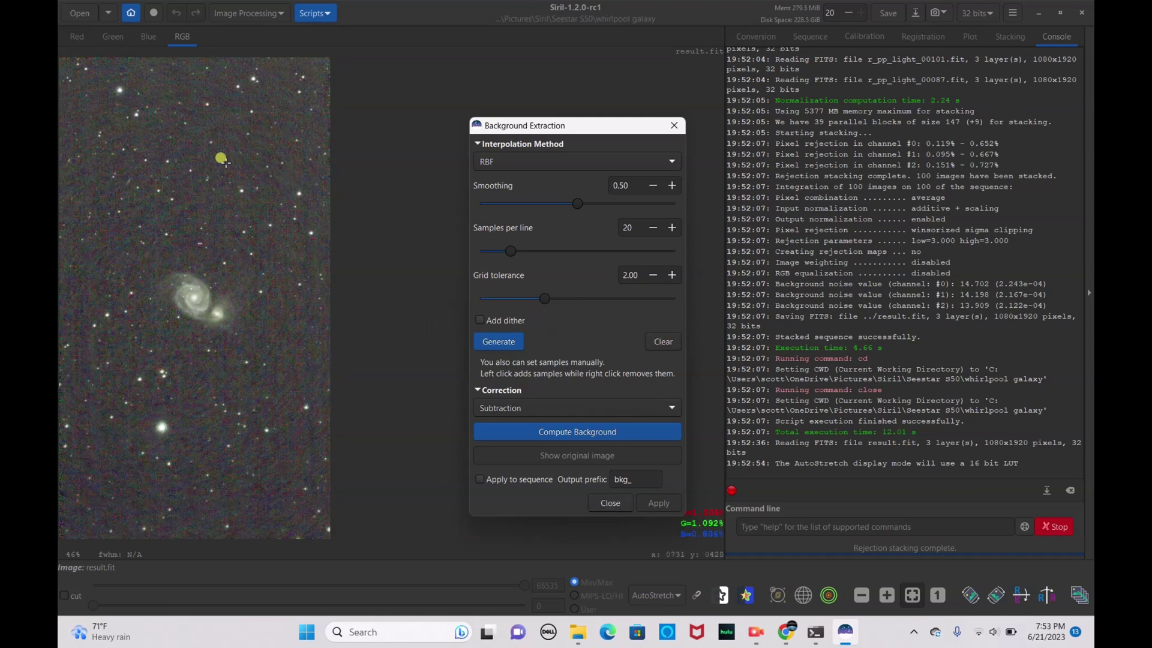
left_click(223, 165)
left_click(286, 235)
left_click(271, 333)
left_click(178, 401)
left_click(149, 329)
left_click(100, 252)
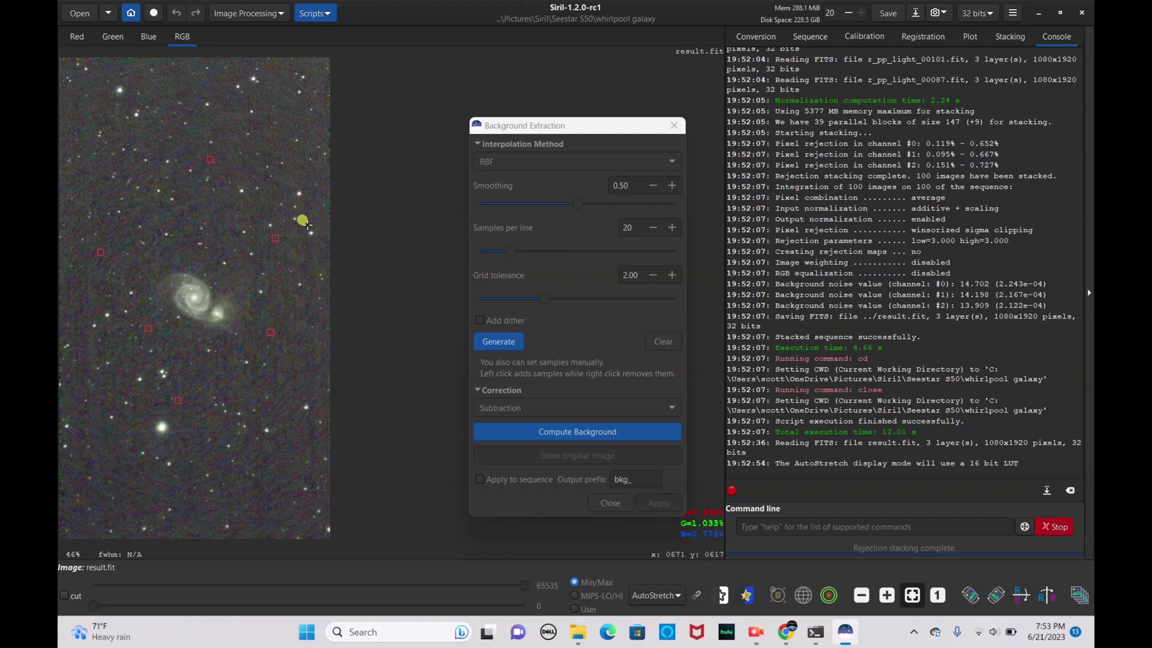
left_click(609, 360)
left_click(653, 343)
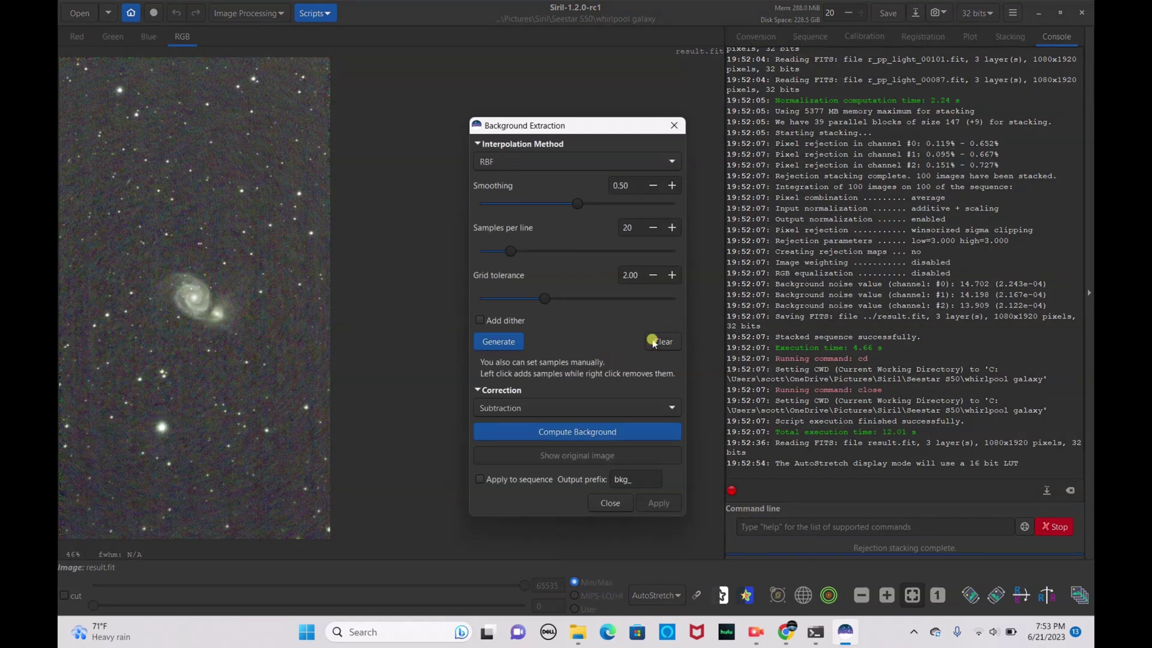
Regenerate the background samples with a grid tolerance of 2.54, and compute and apply the RBF background subtraction
left_click_drag(564, 298, 564, 303)
left_click(502, 342)
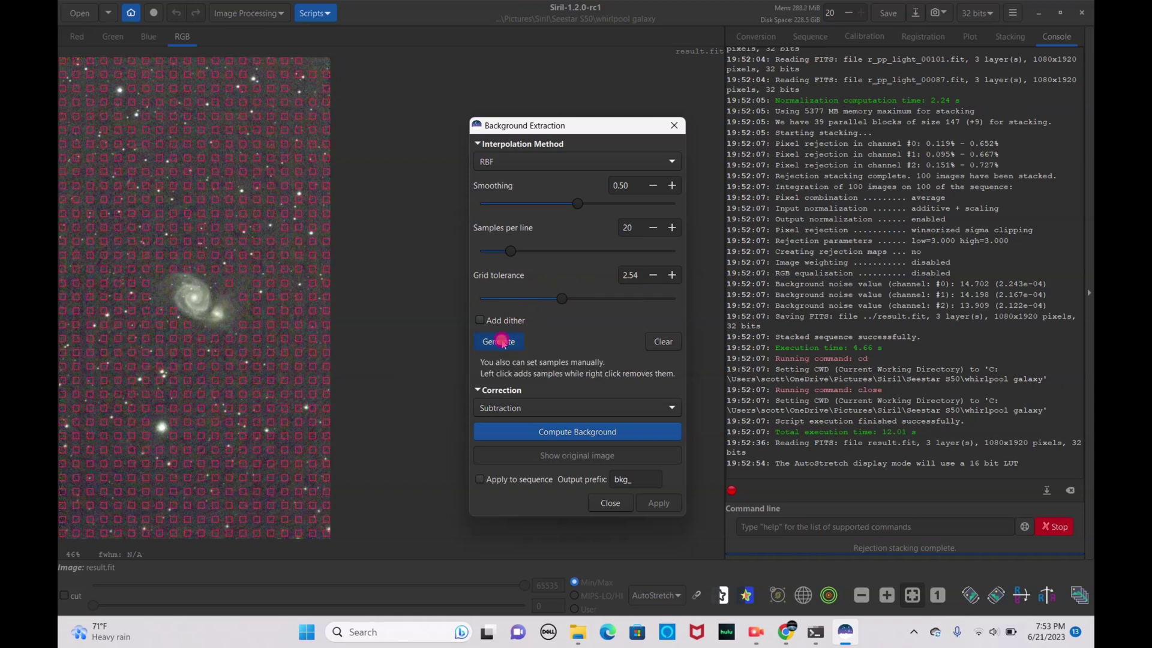
left_click(571, 433)
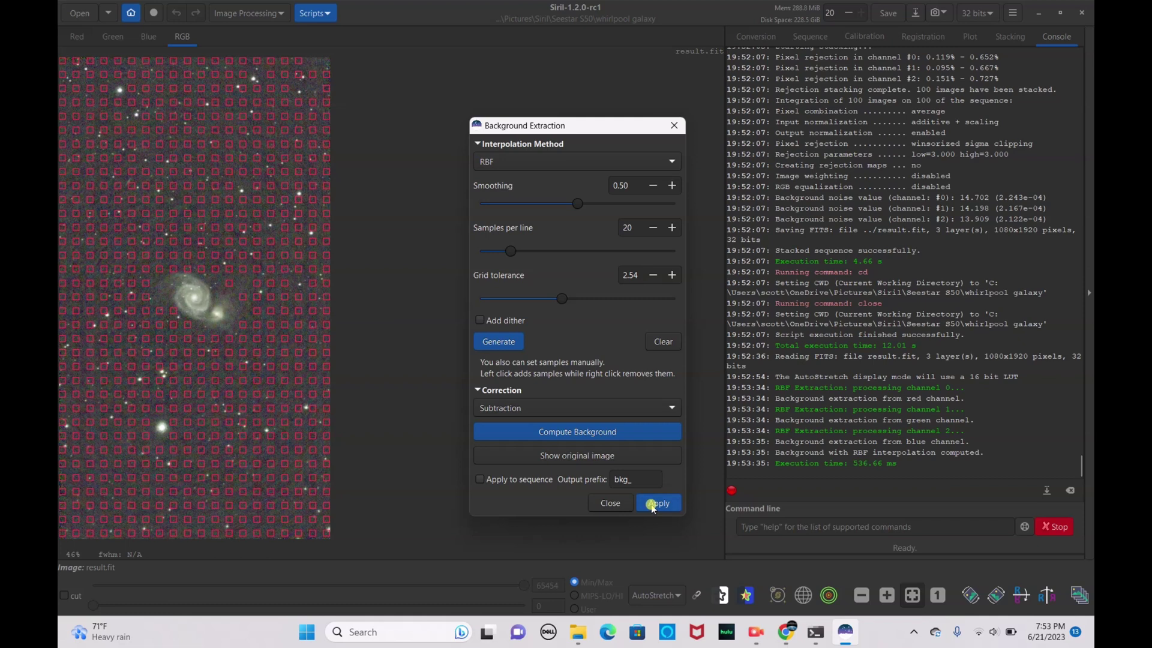
left_click(652, 503)
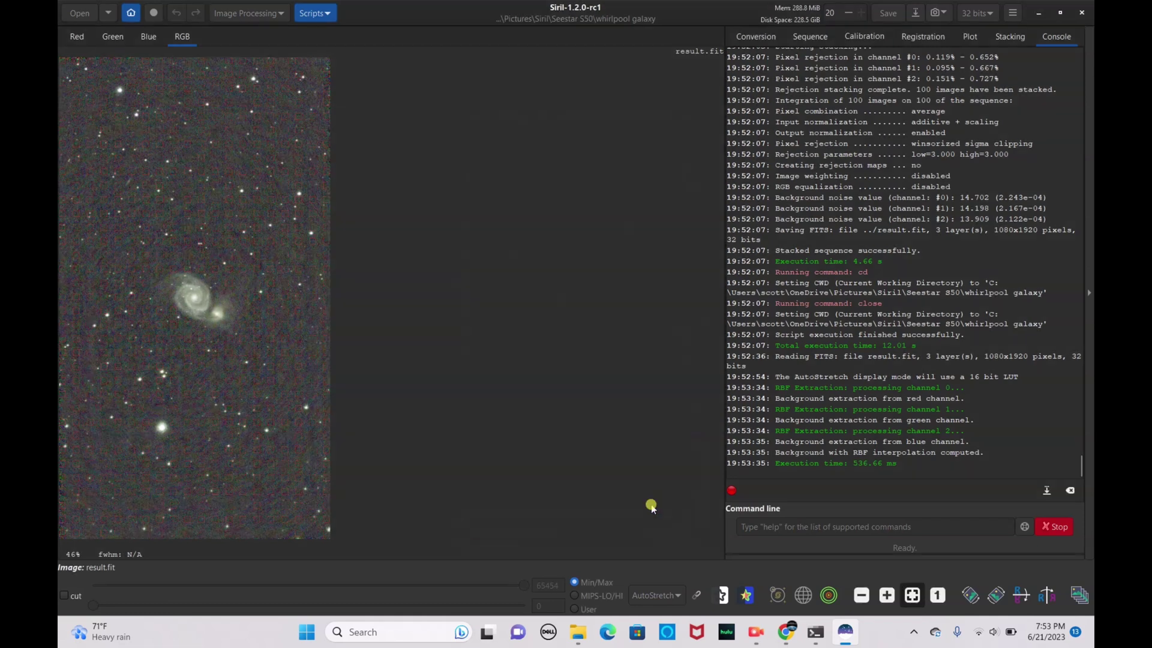
Remove the image's green noise using the Average Neutral protection method with lightness preserved
left_click(254, 17)
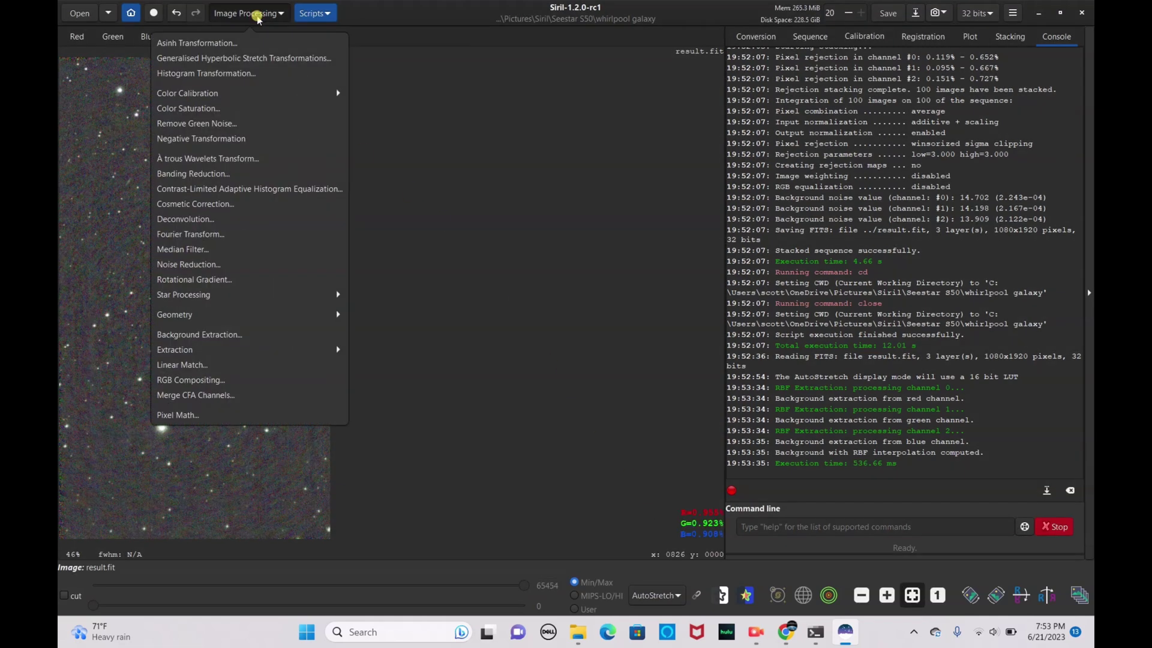
left_click(238, 123)
left_click(670, 371)
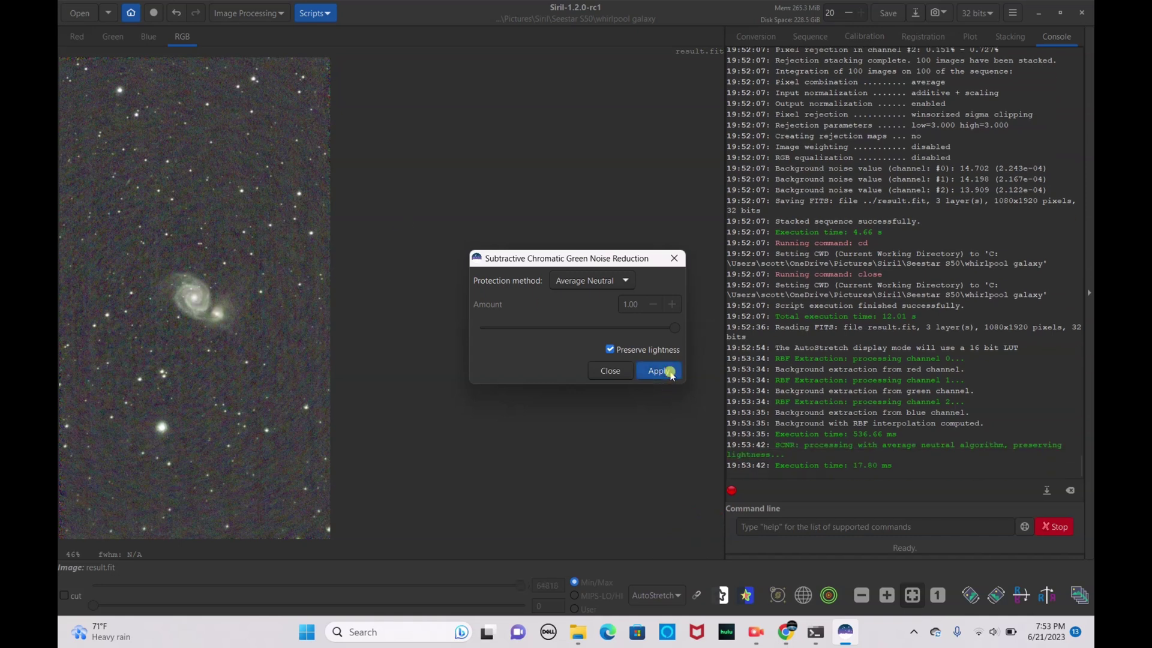
Set up Photometric Color Calibration with M51 looked up in SIMBAD as the target, and load the metadata from the image
left_click(607, 369)
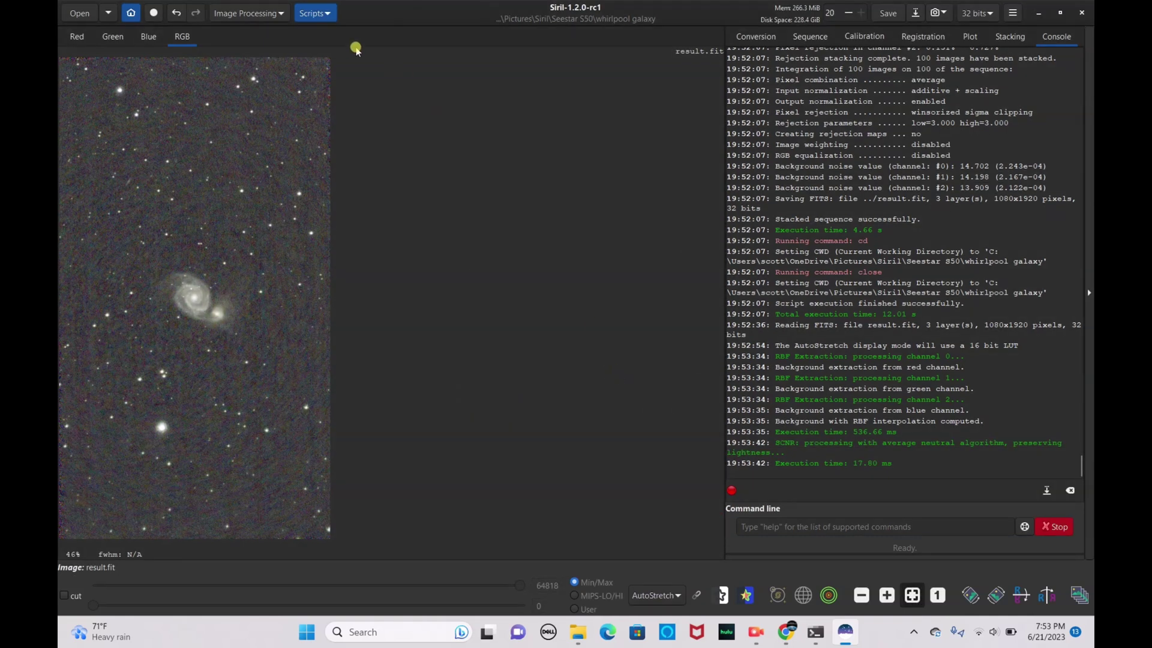
left_click(262, 12)
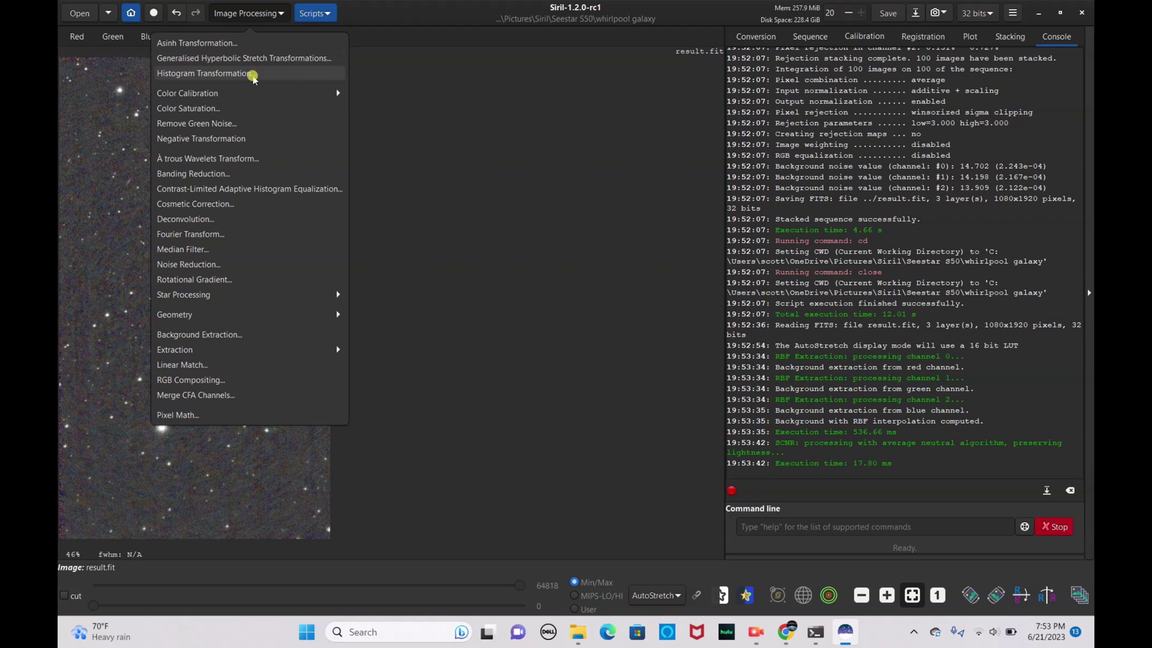
left_click(225, 93)
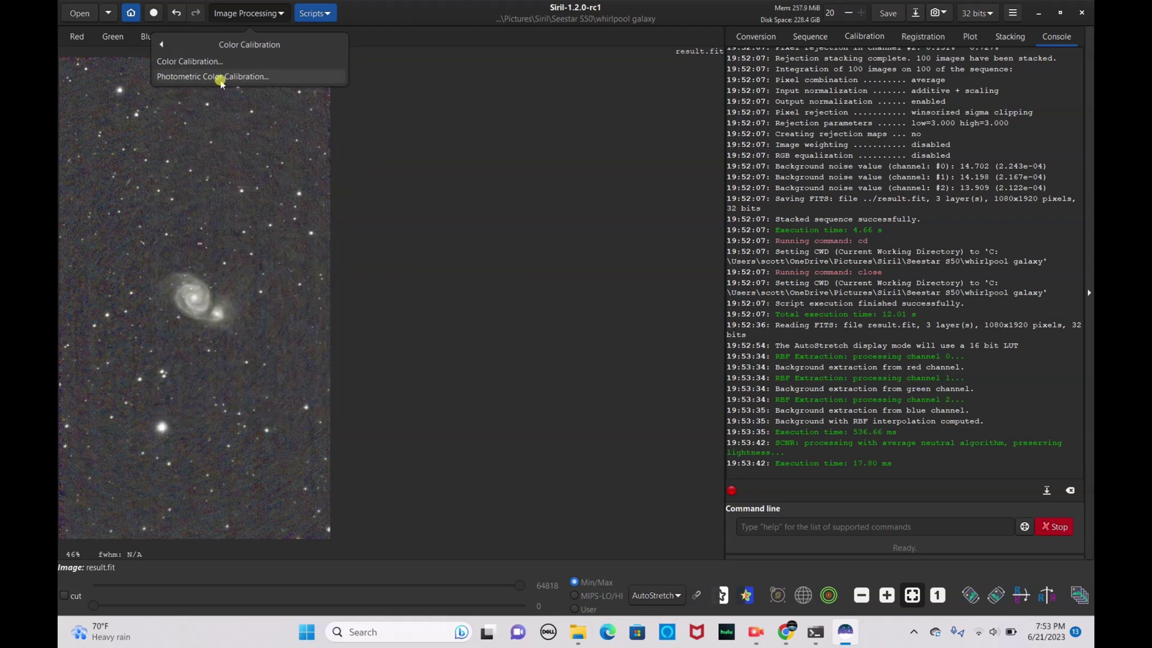
left_click(220, 84)
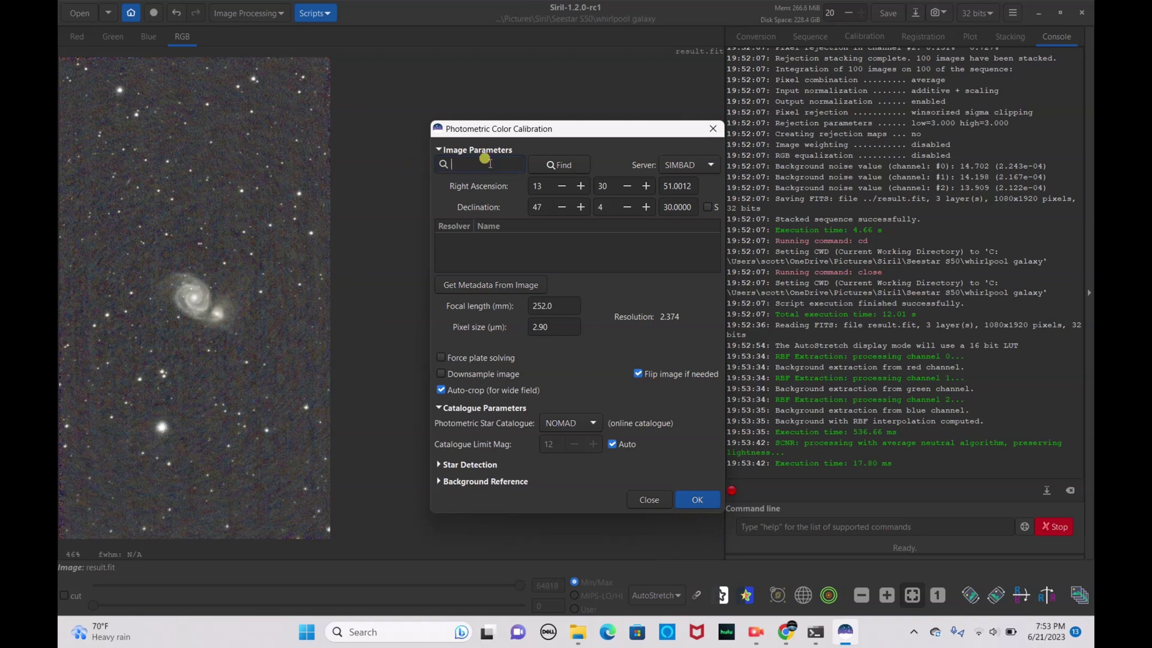
type("M51")
left_click(560, 158)
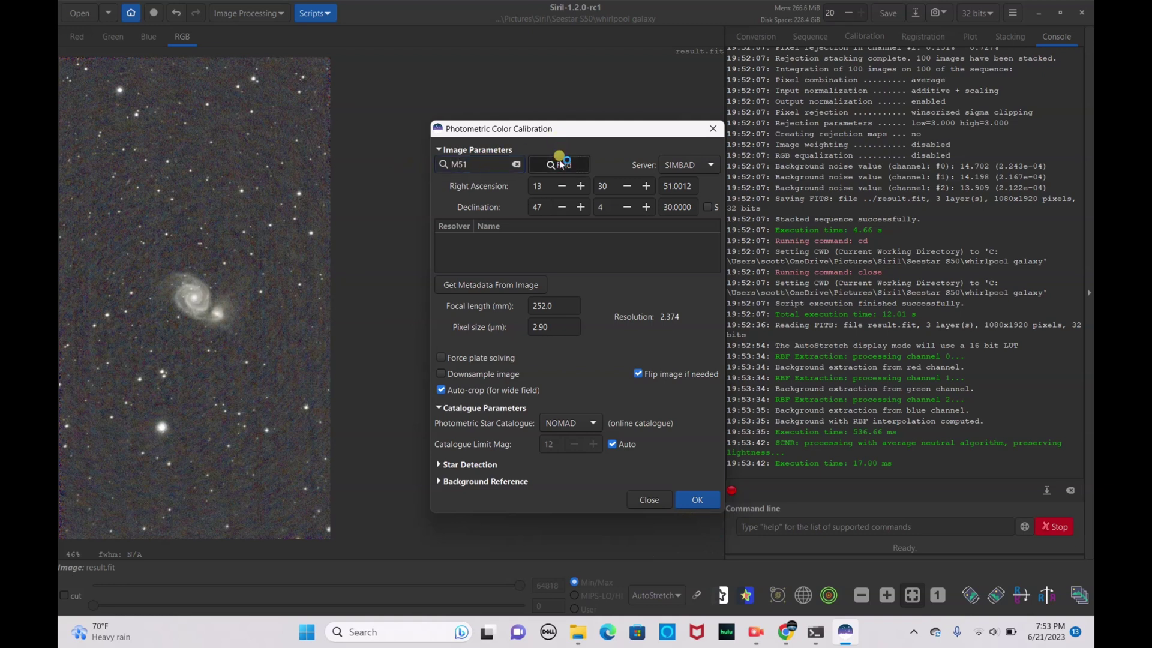
left_click(510, 287)
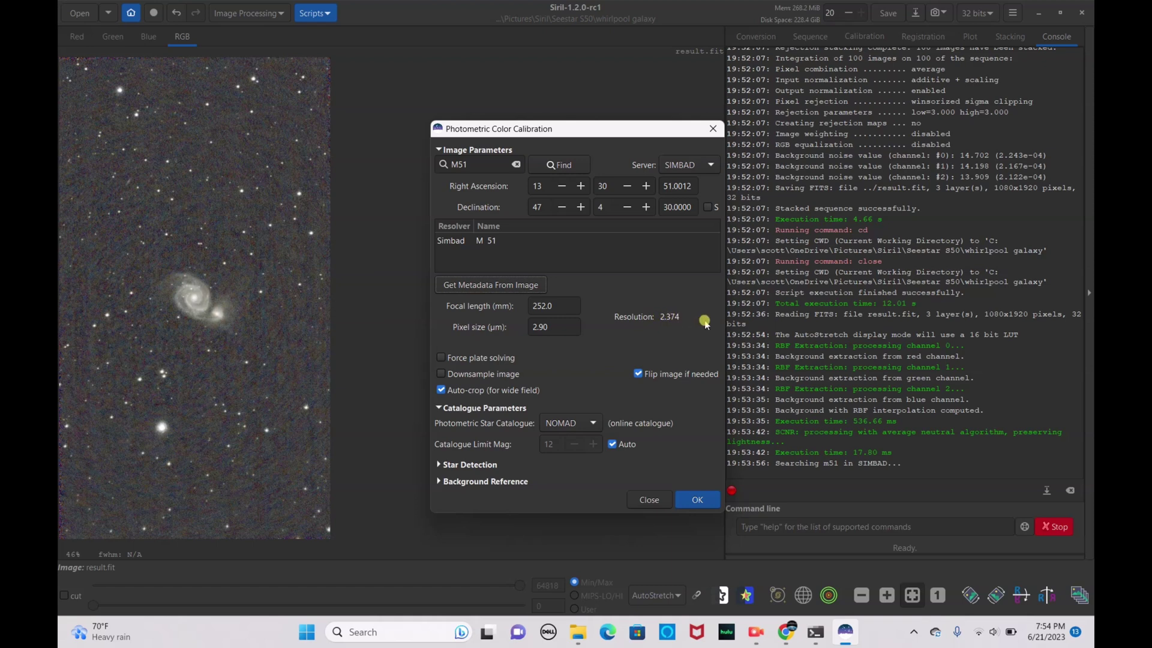
Run the photometric color calibration with the NOMAD catalogue and save the calibrated image
left_click(688, 501)
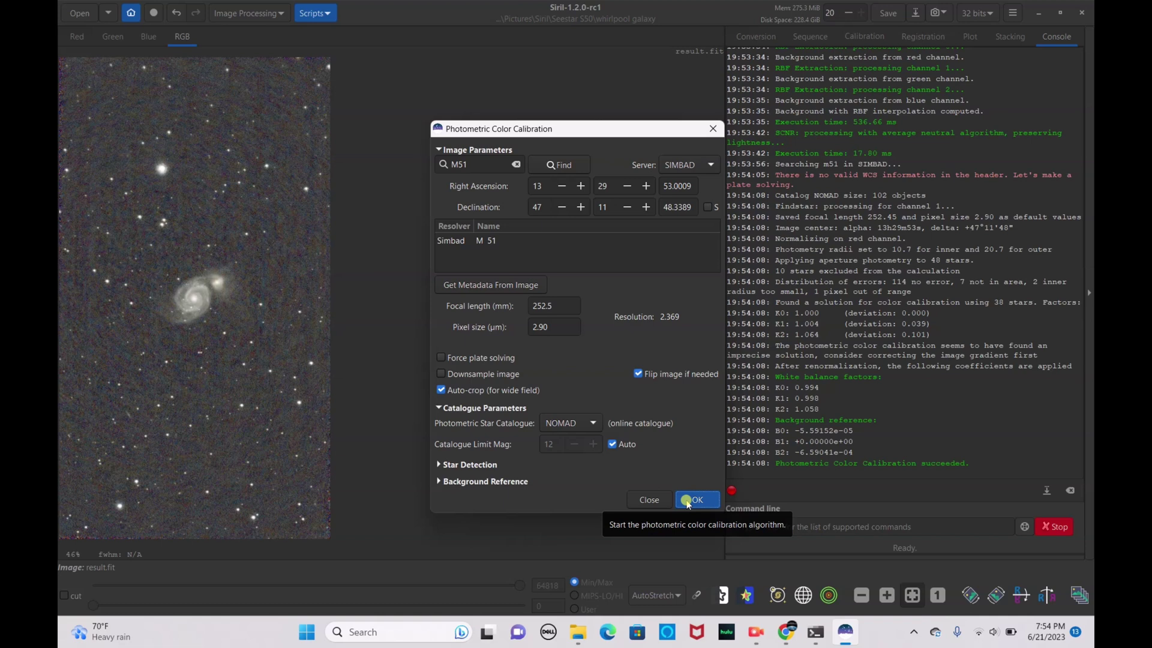
left_click(645, 501)
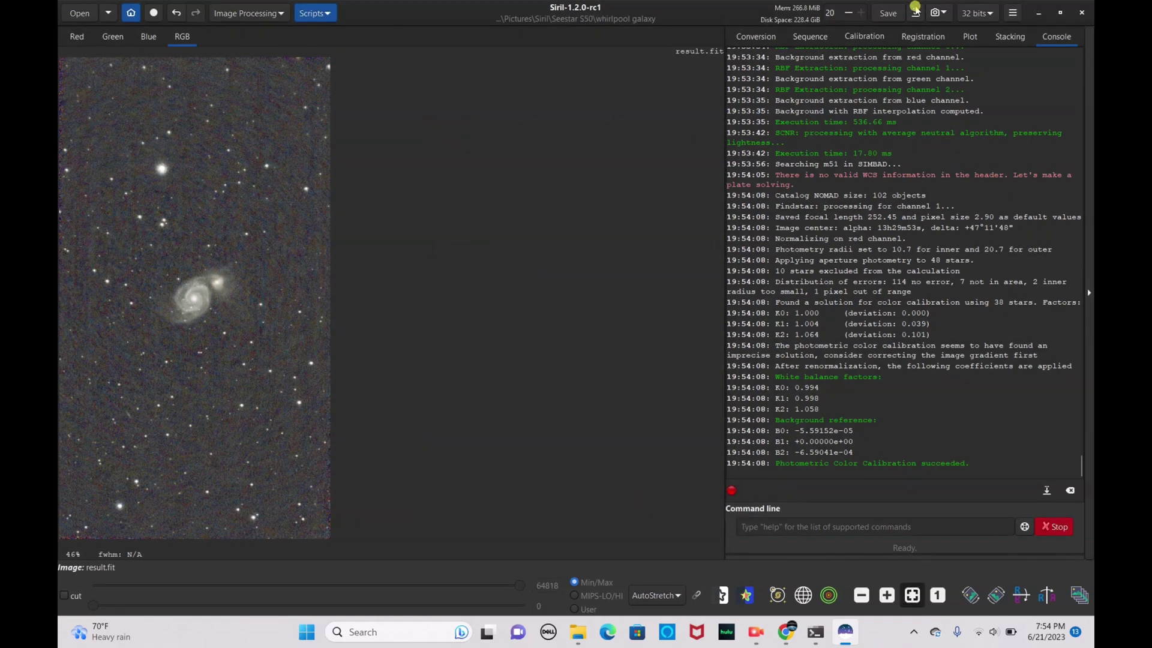
left_click(898, 15)
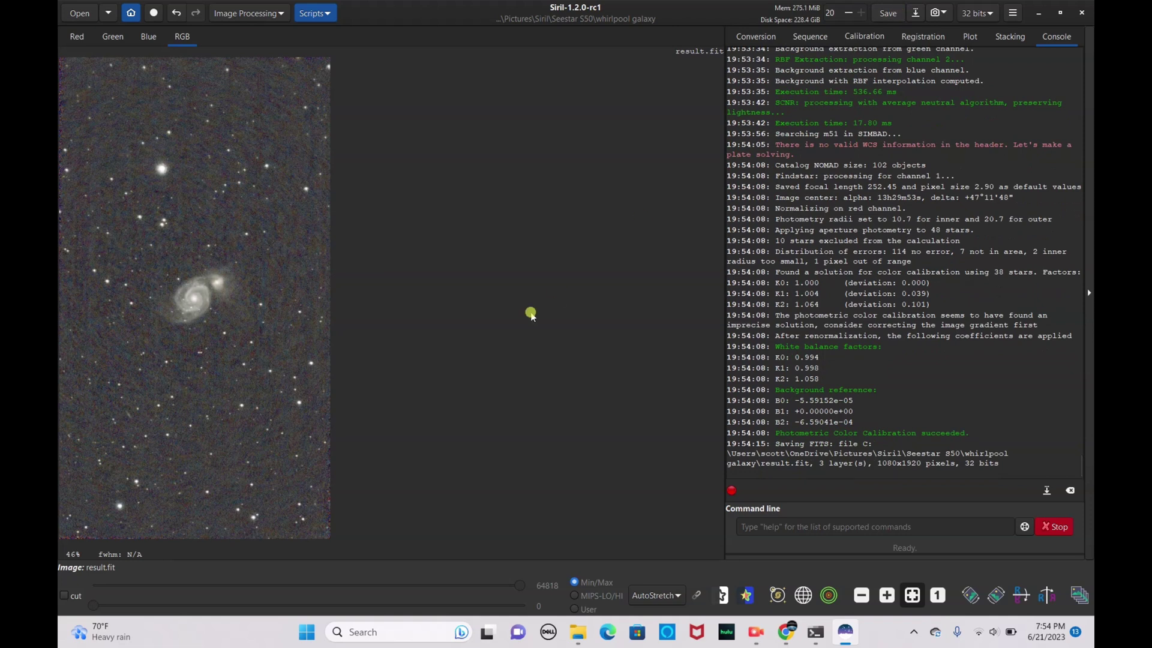
Switch the display to Linear and run StarNet star removal with linear pre-stretch, 2x upsampling and a generated star mask
left_click(252, 13)
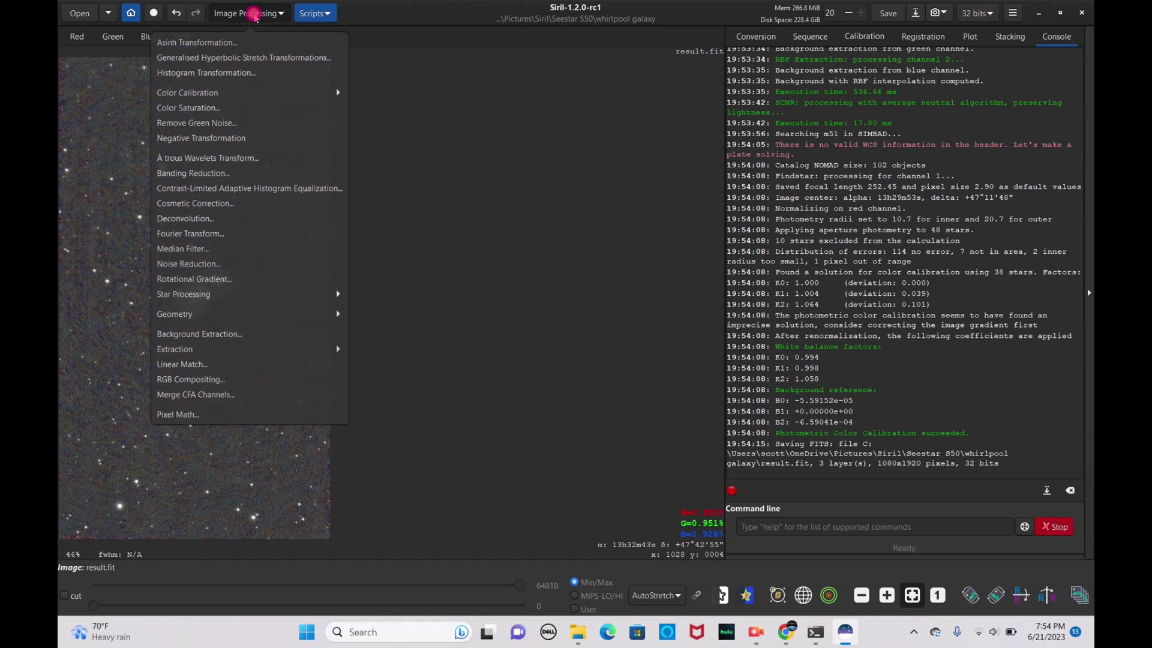
left_click(198, 294)
left_click(186, 61)
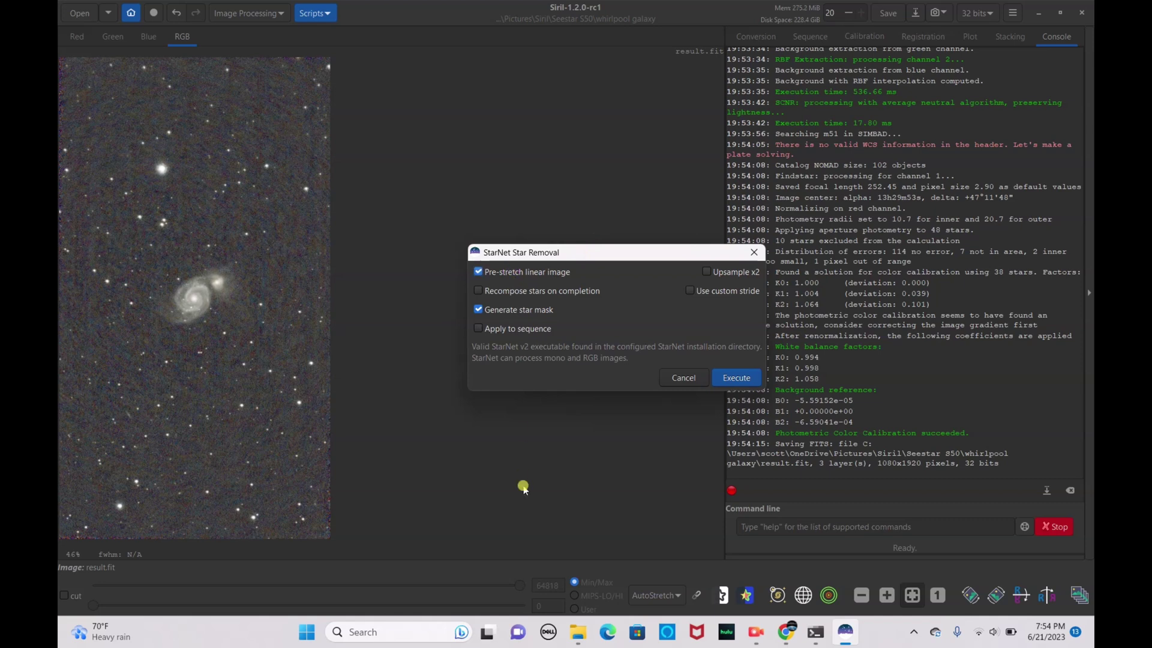
left_click(570, 498)
left_click(674, 607)
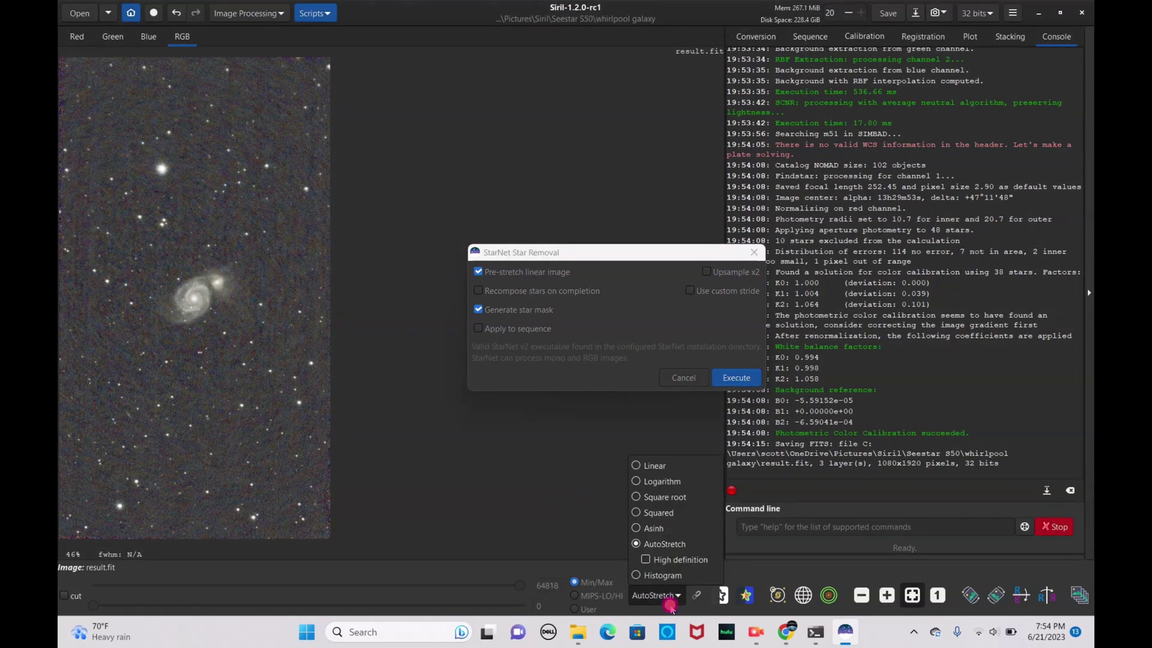
left_click(641, 473)
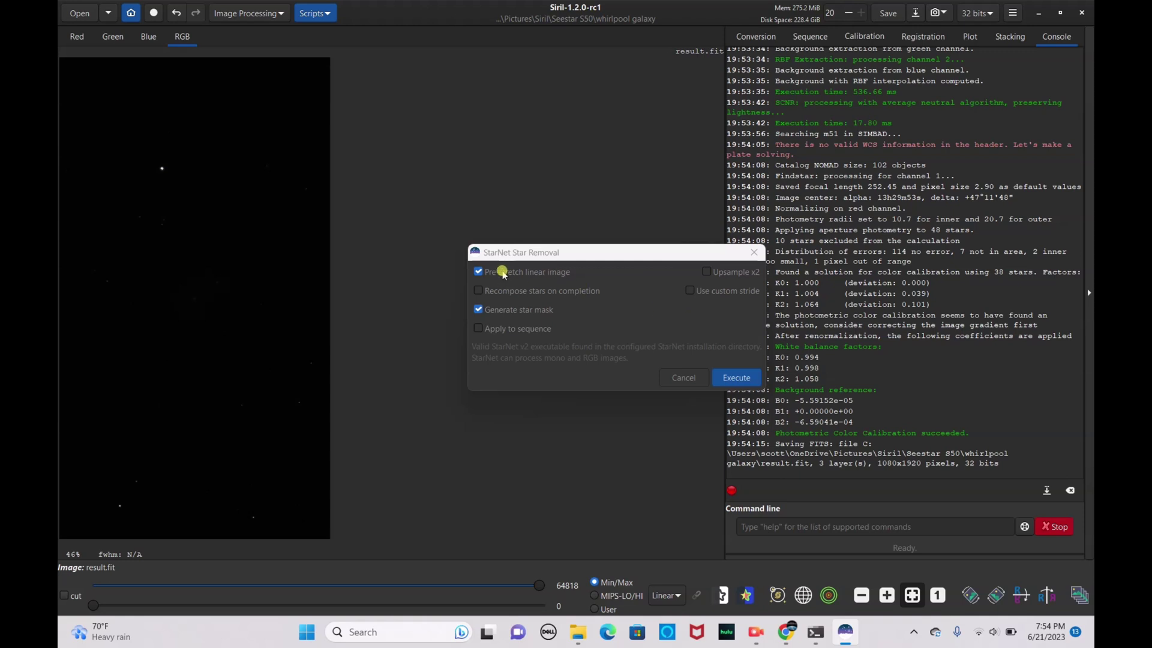
left_click(707, 273)
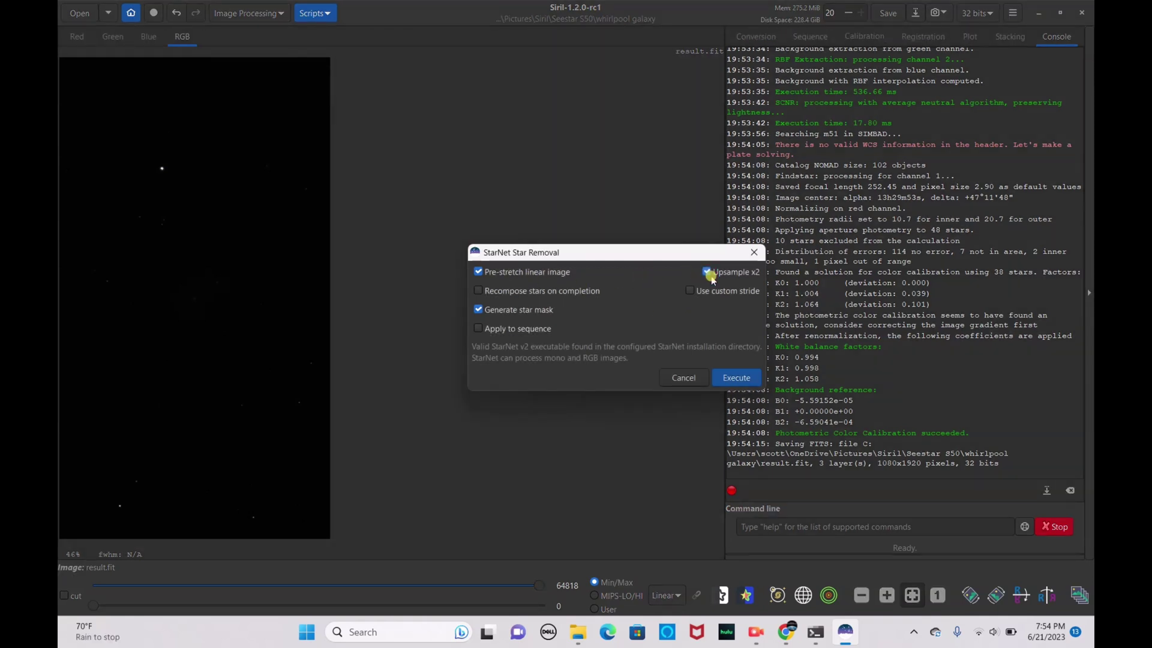
left_click(724, 378)
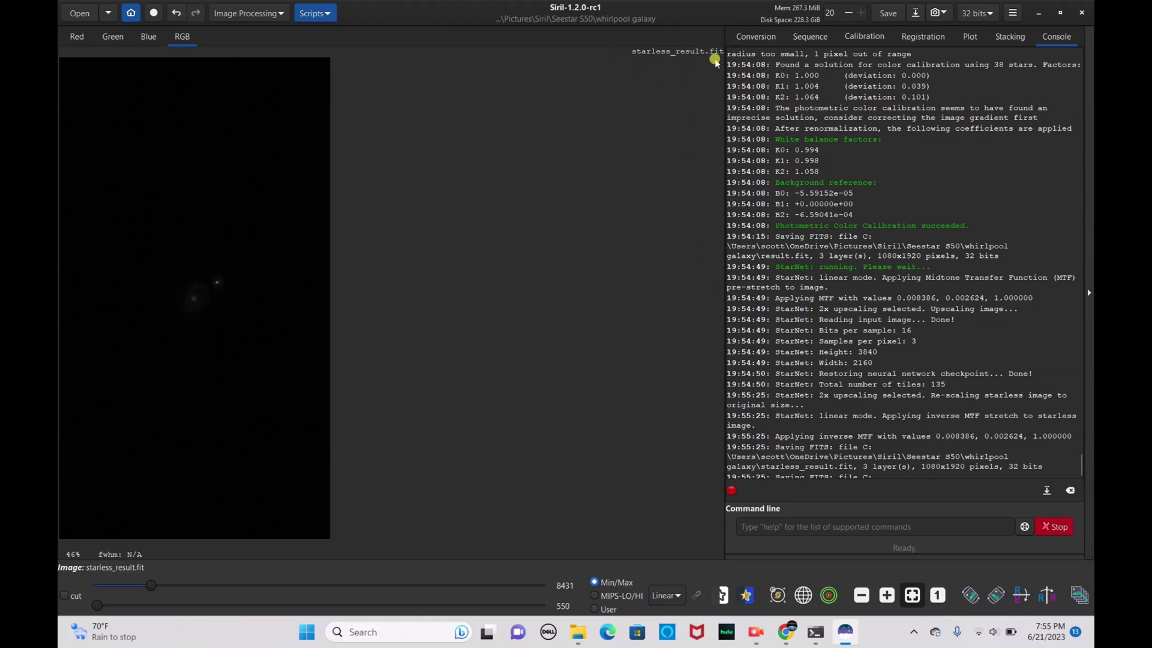
Open the starless_result.fit image from the whirlpool galaxy folder
left_click(70, 13)
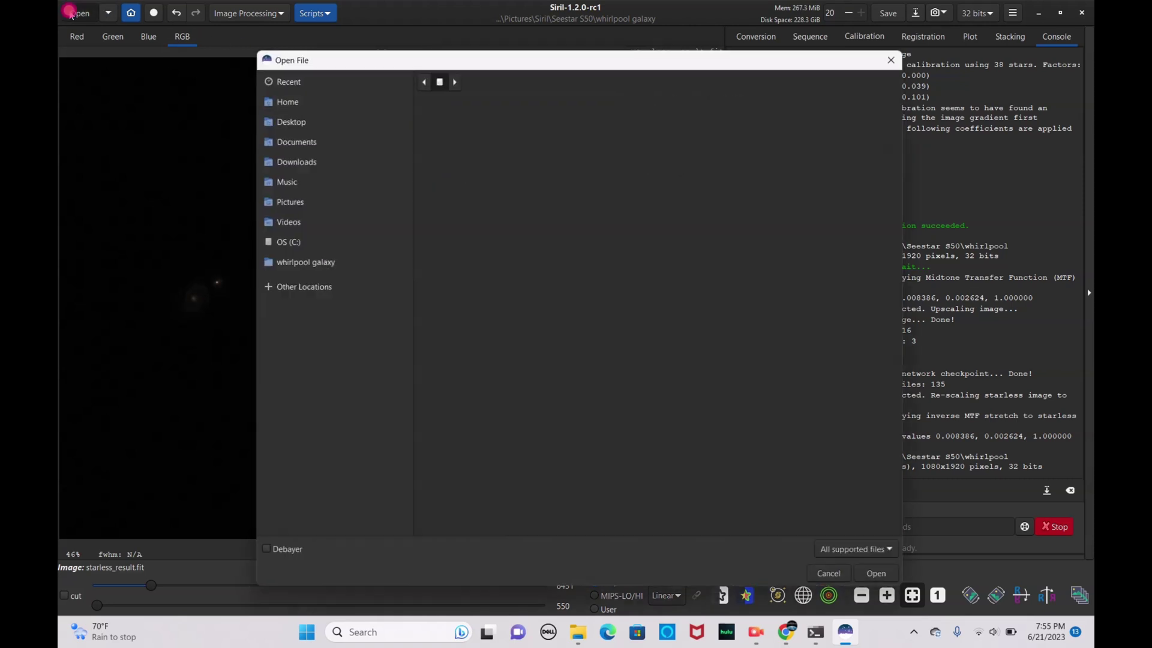
left_click(453, 154)
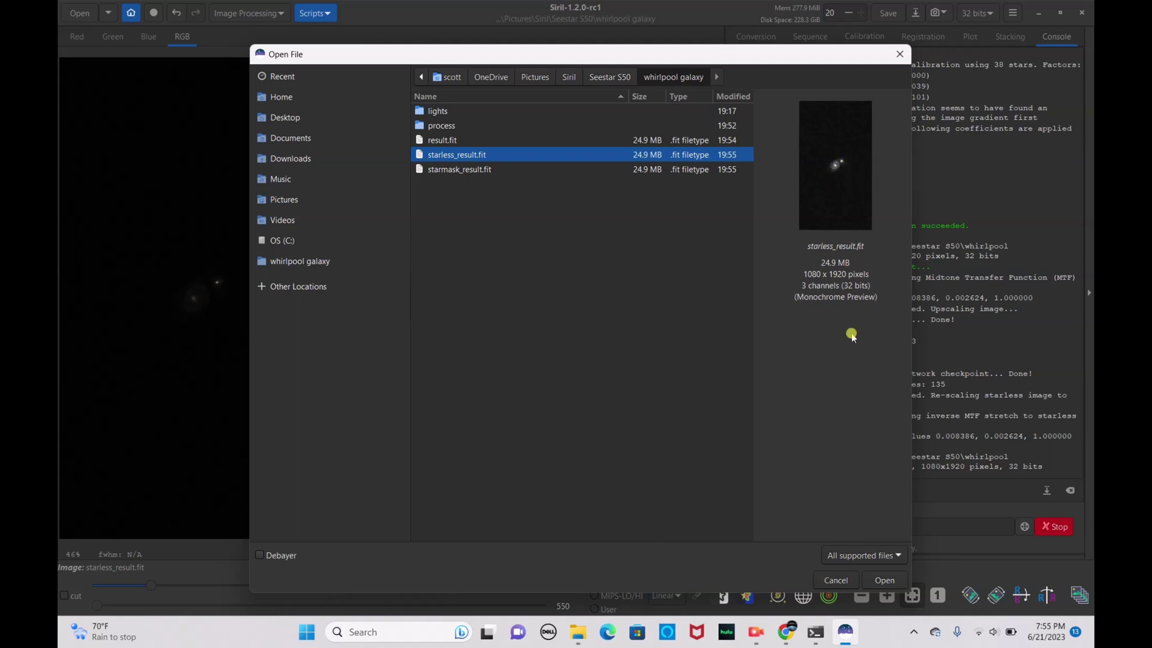
left_click(884, 580)
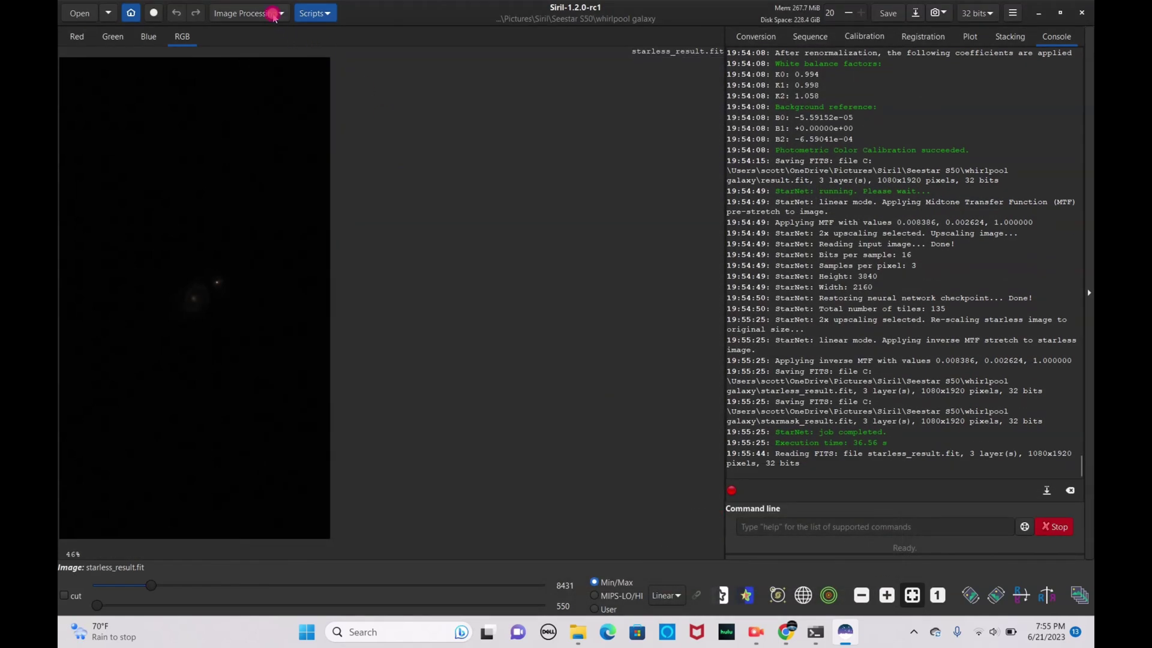
Start a Generalised Hyperbolic Stretch on the starless image and magnify its histogram to 100
left_click(274, 14)
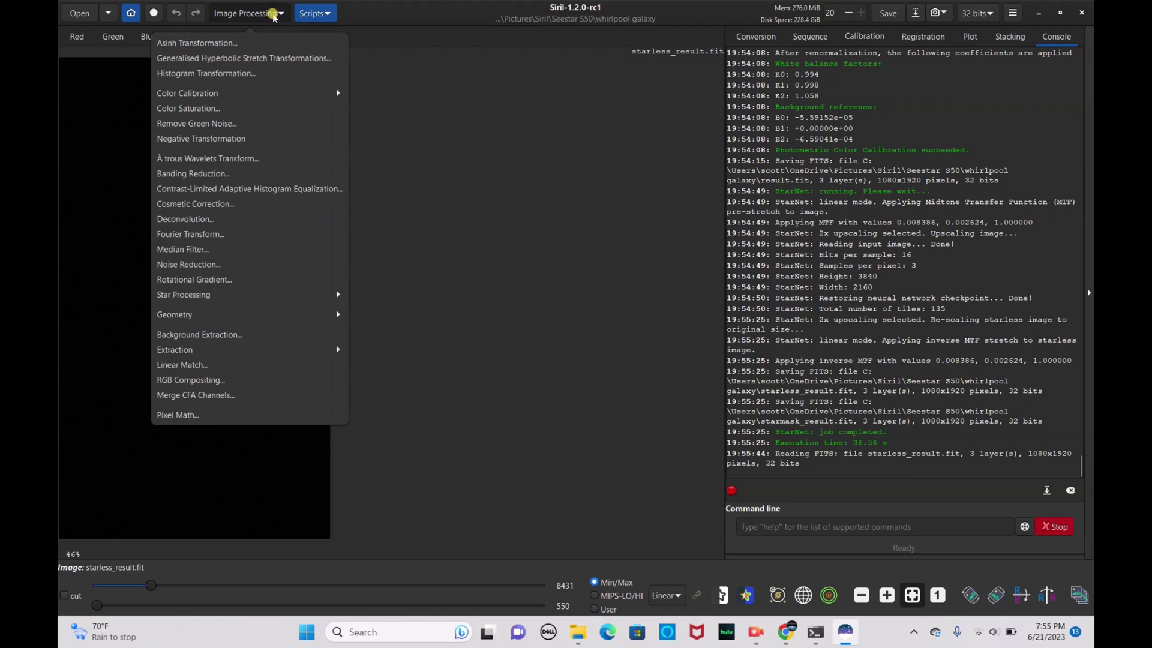
left_click(240, 58)
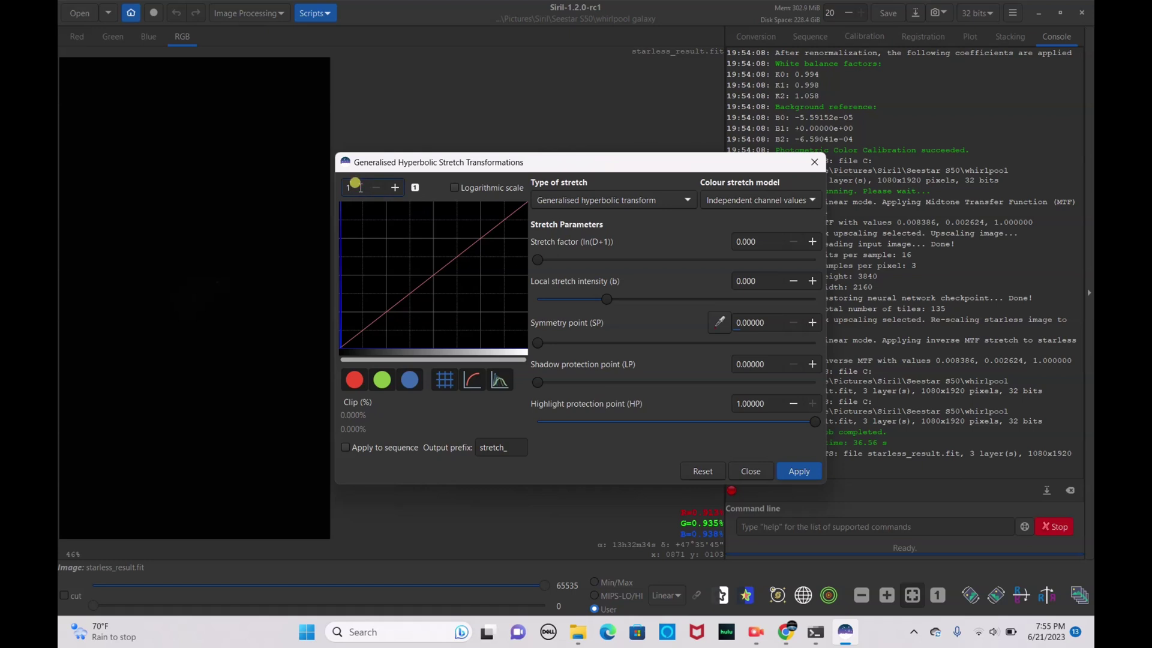
key("Return")
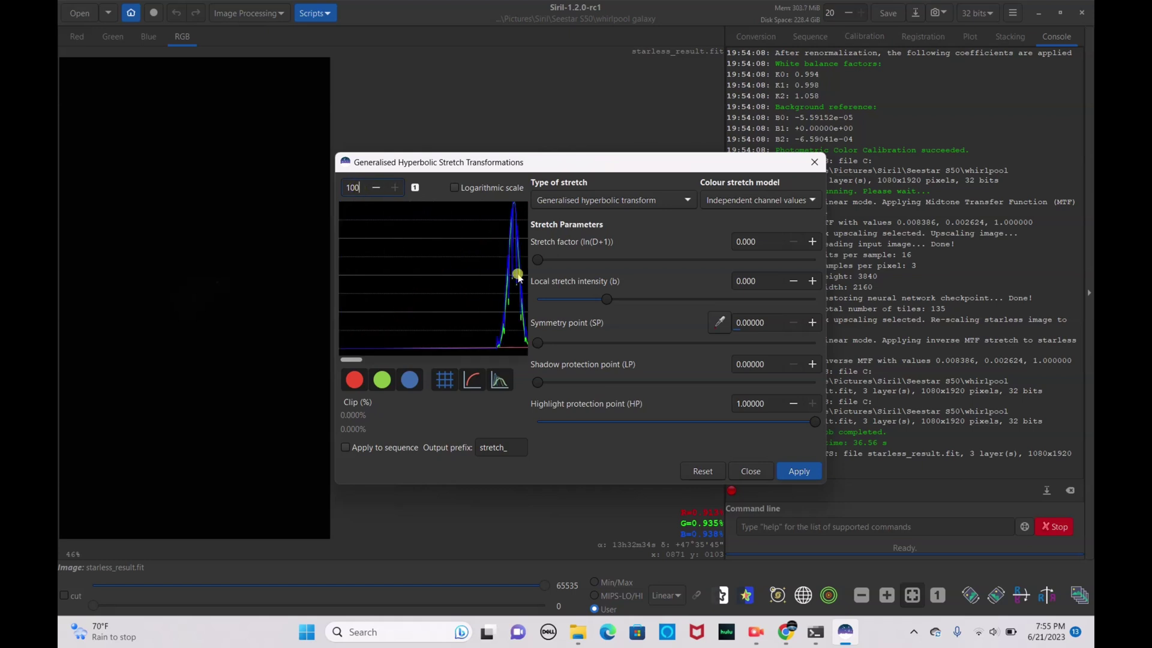
Try a stretch factor of 3.828 with the symmetry point at 0.00889 on the histogram peak, and reset the parameters
left_click(507, 277)
left_click_drag(537, 260, 642, 259)
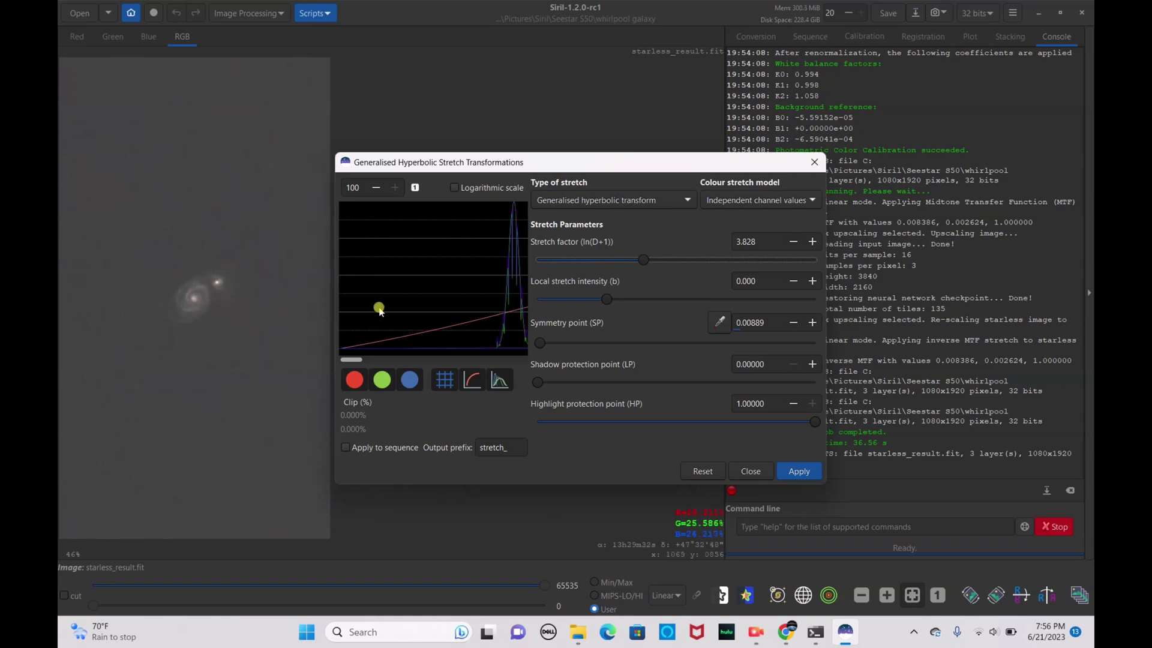
left_click(705, 467)
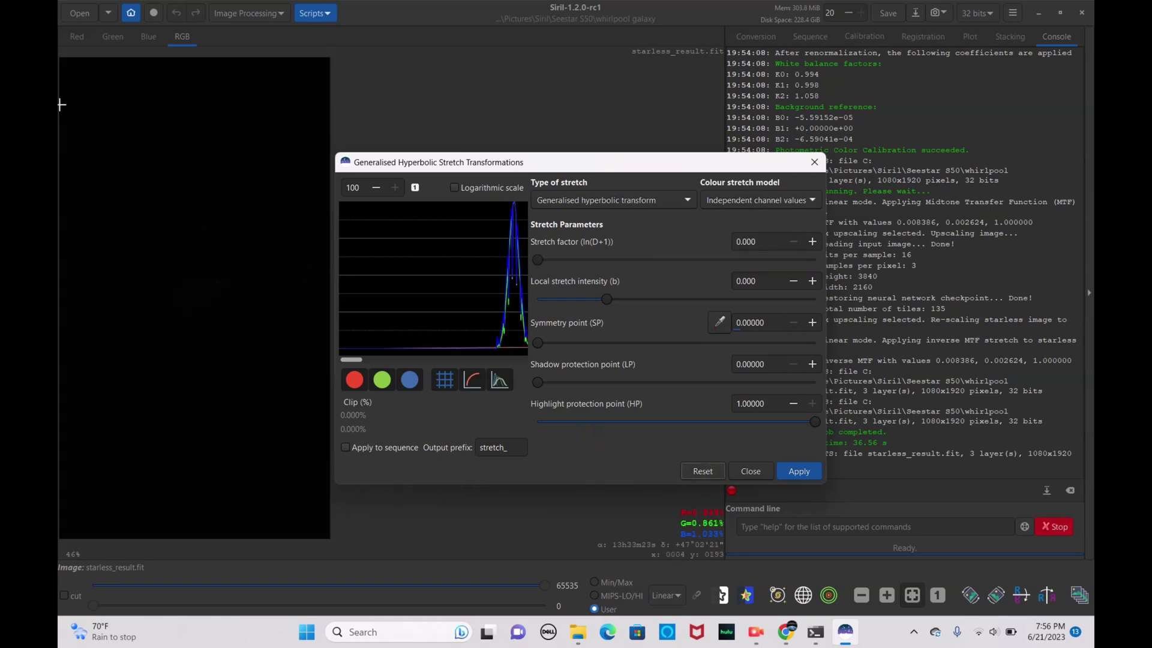
Apply a hyperbolic stretch with factor 3.633 and the symmetry point picked from a background selection of about 846 × 564 px above the galaxy
left_click_drag(71, 71, 284, 214)
left_click(547, 283)
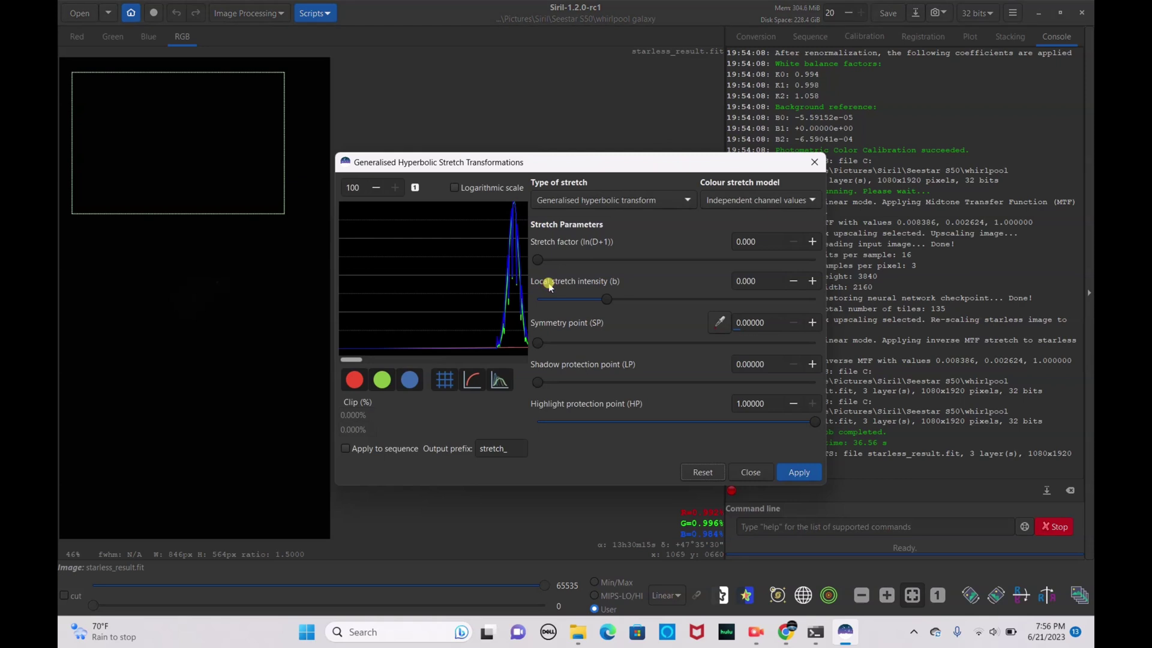
left_click(716, 326)
left_click_drag(564, 259, 638, 259)
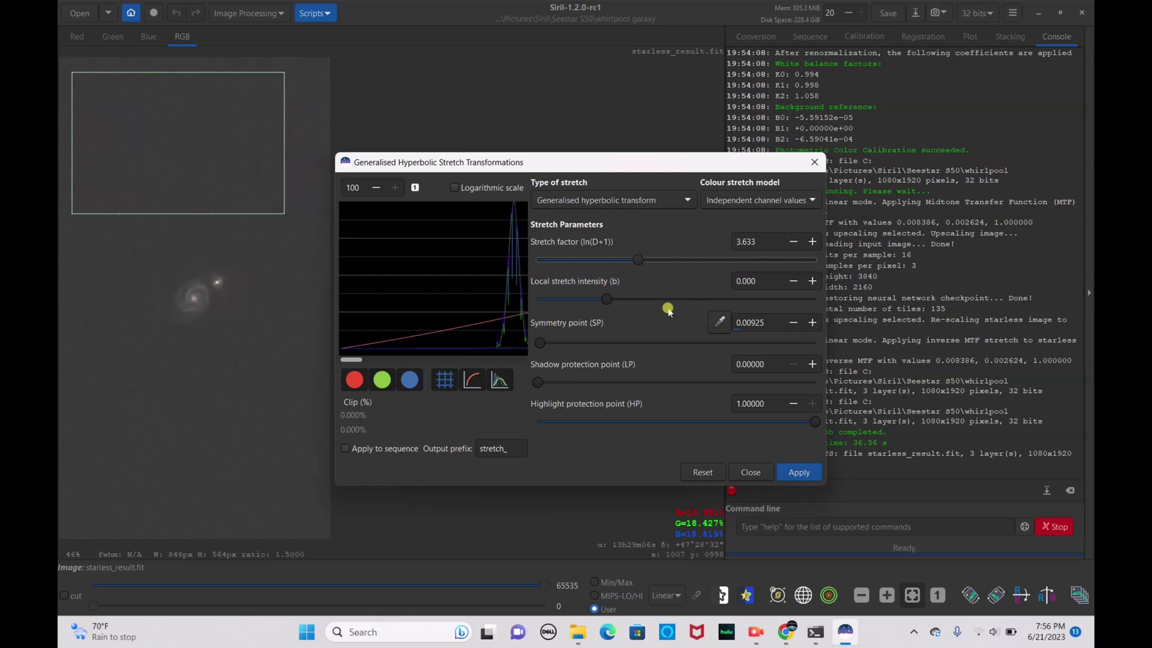
left_click(799, 474)
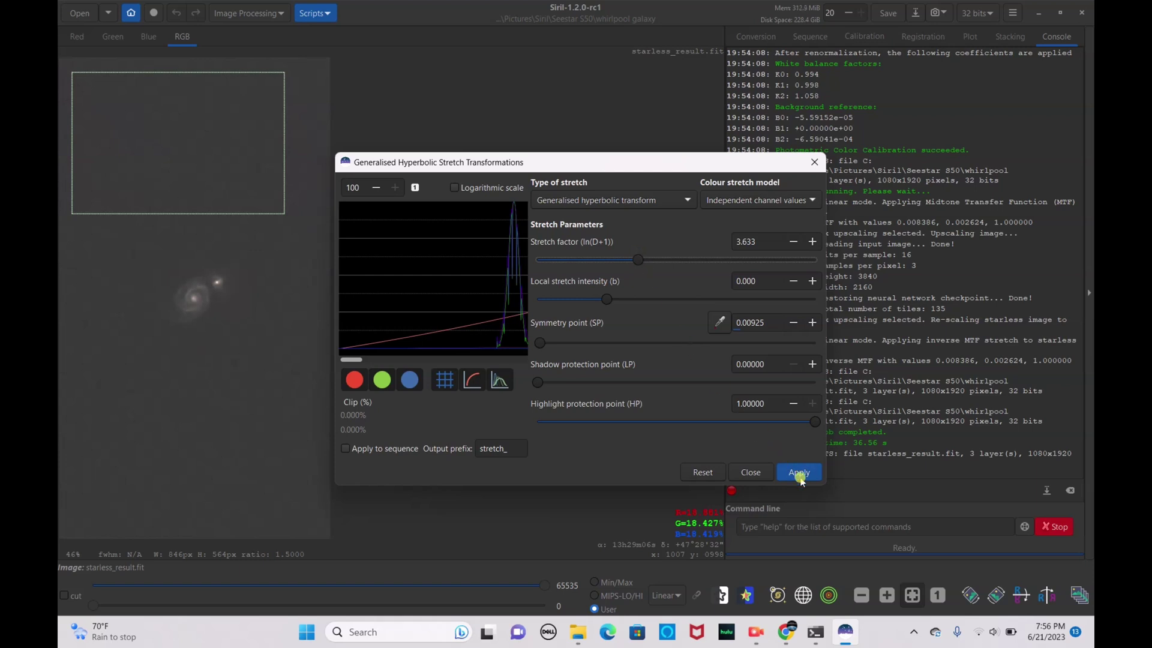
left_click(750, 472)
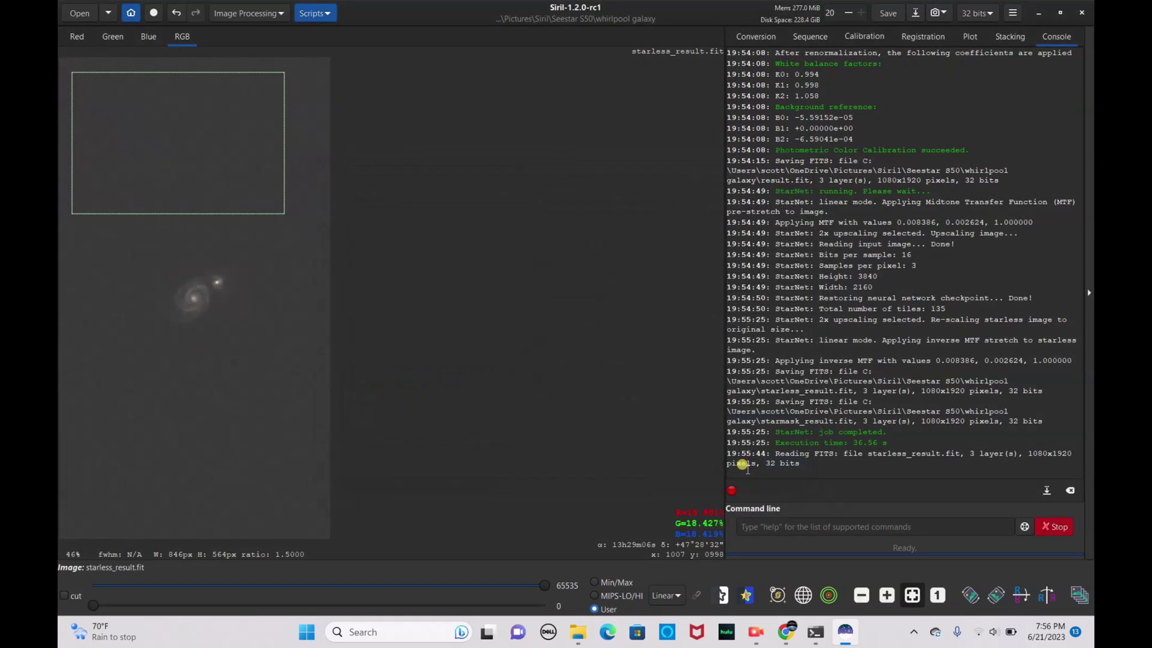
Darken the starless image's background with a Histogram Transformation, viewing the histogram at zoom 1 and applying a shadows value of 0.0969388
left_click(256, 12)
left_click(257, 73)
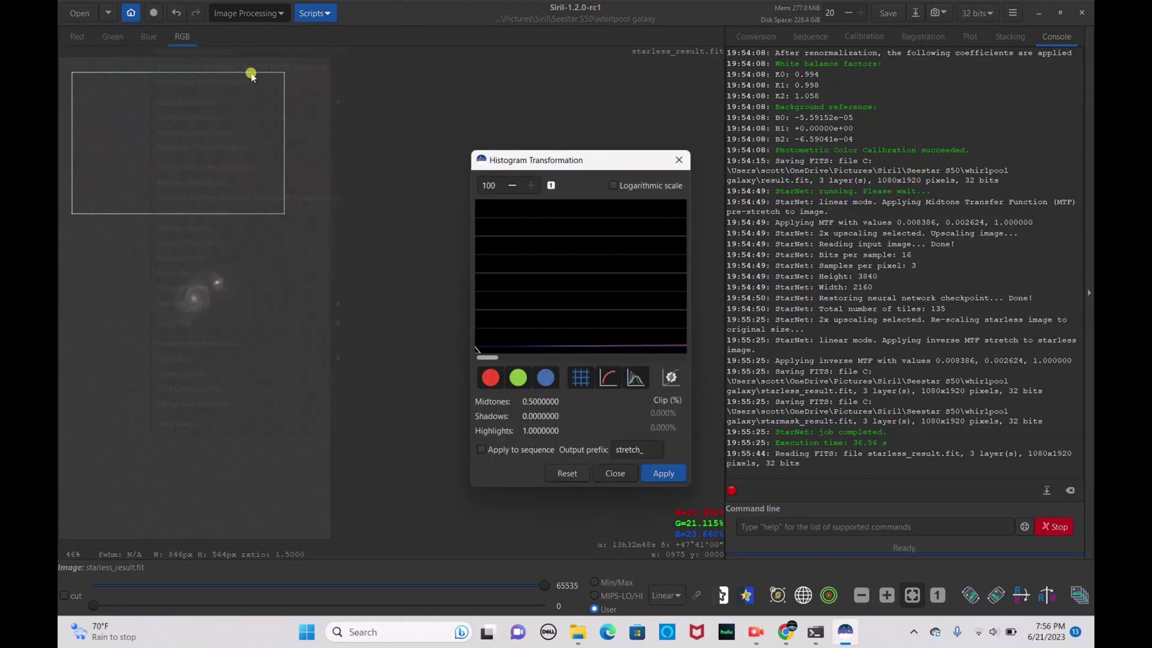
left_click(548, 187)
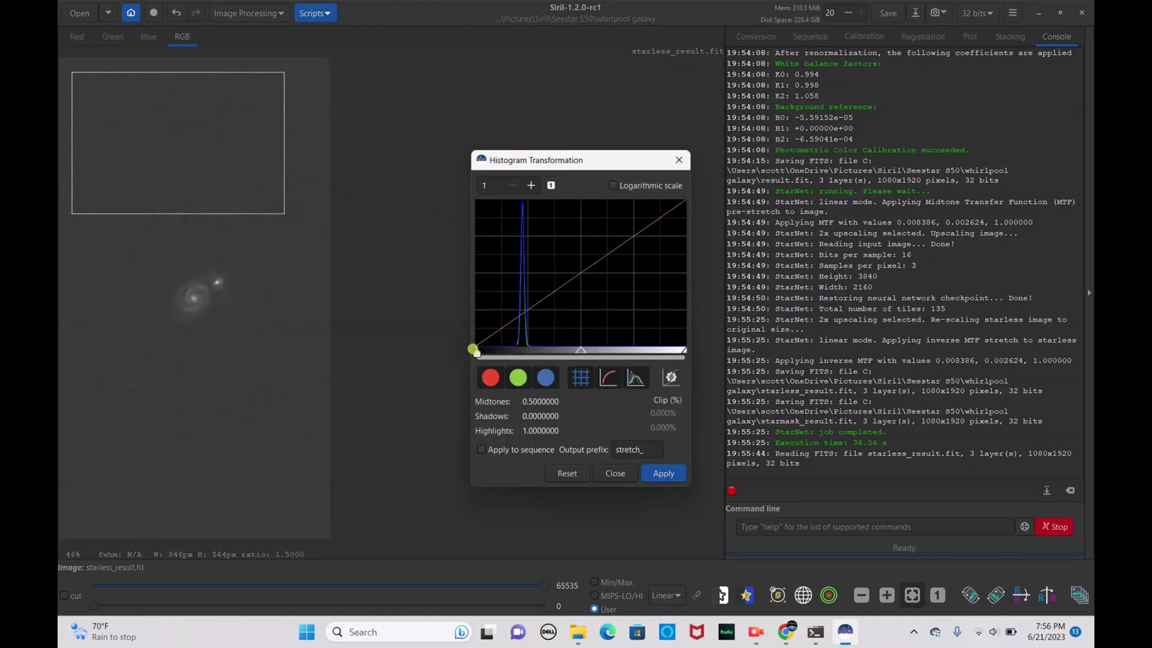
left_click_drag(473, 347, 493, 355)
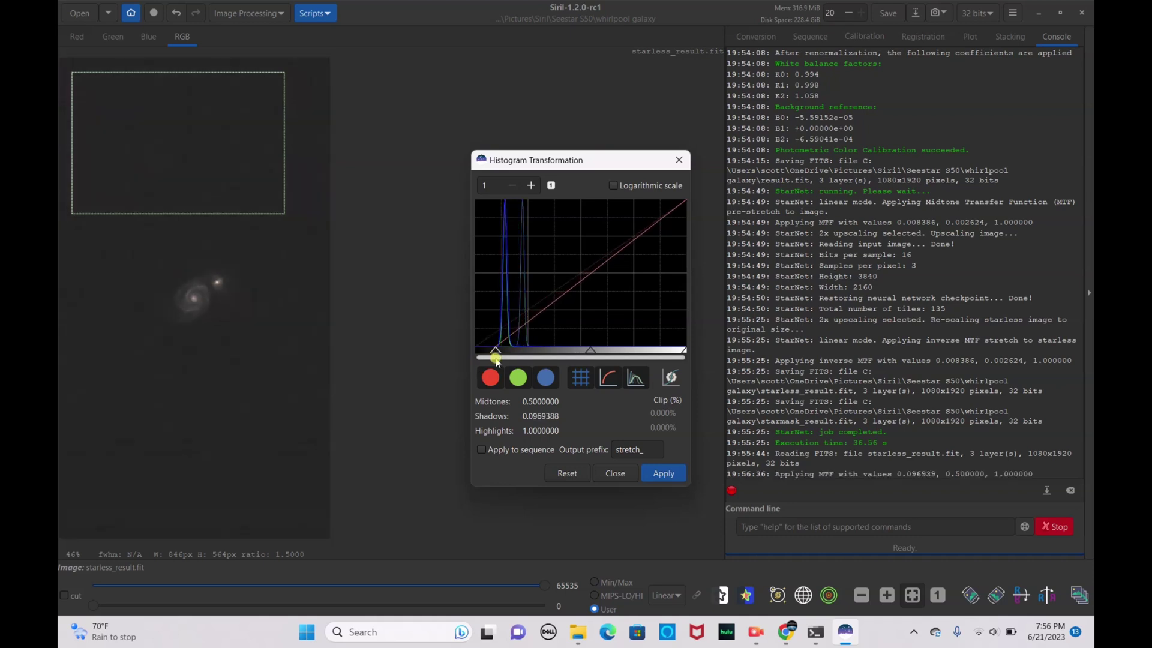
left_click(653, 473)
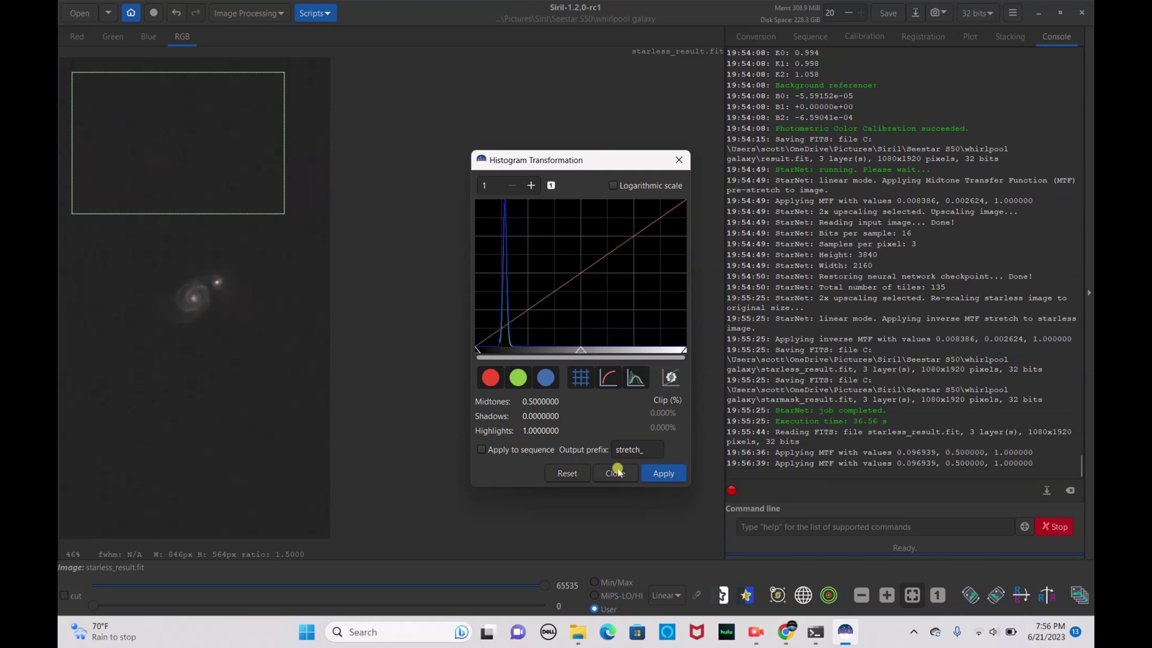
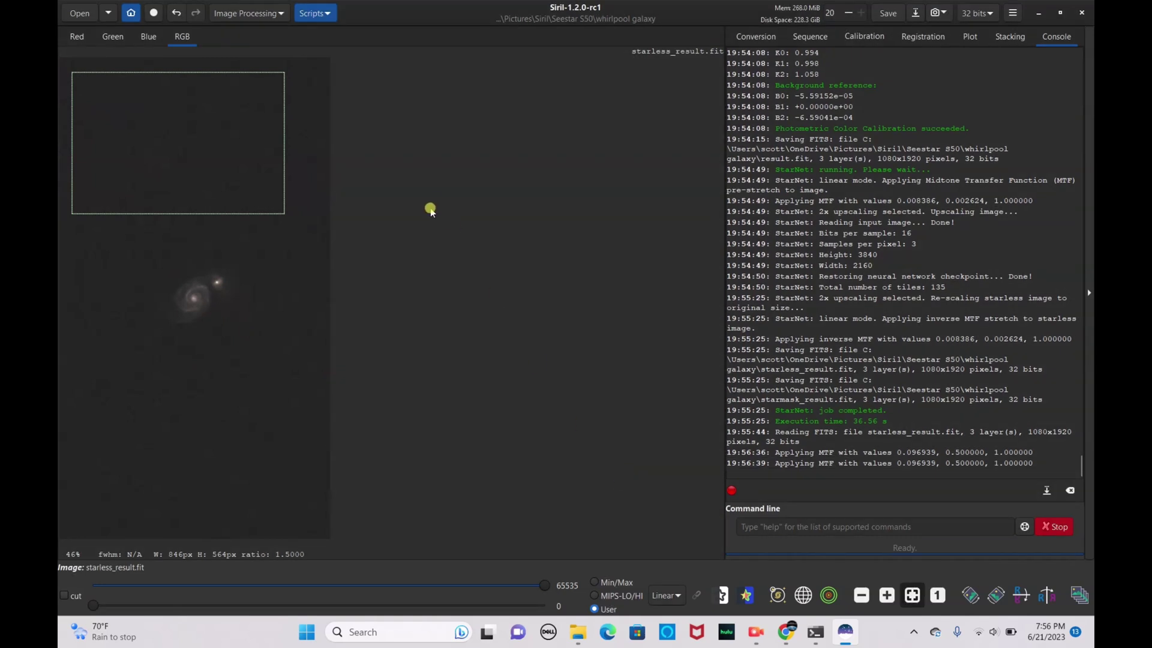
Darken the starless image's background further with a Histogram Transformation, applying a shadows value of 0.0382653
left_click(254, 15)
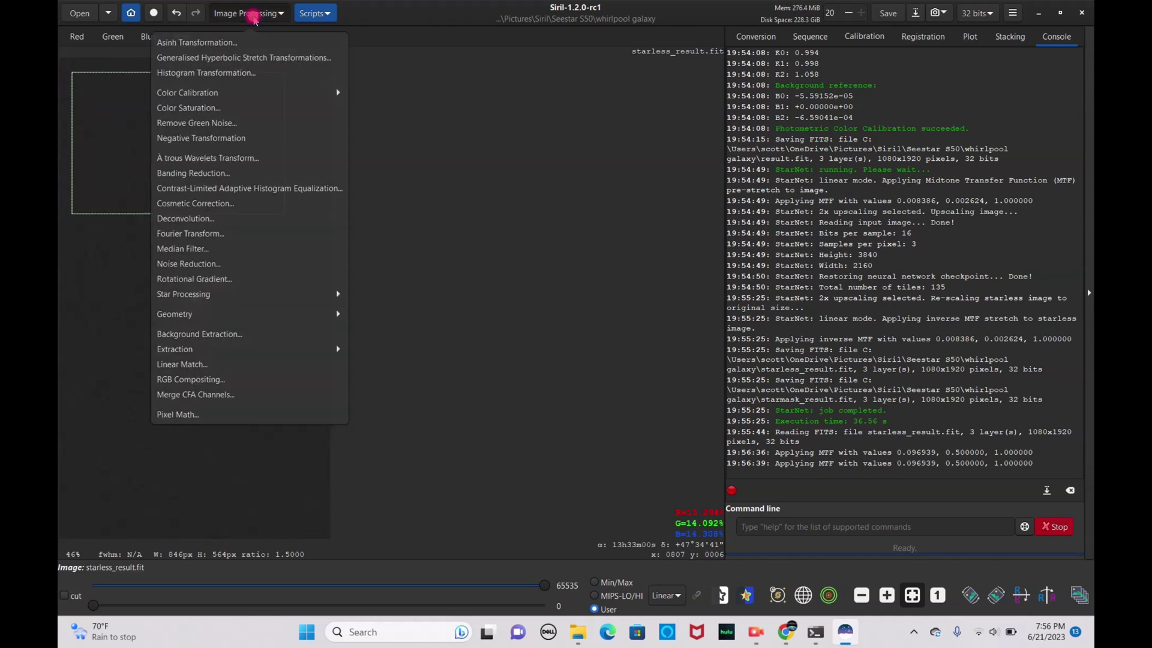
left_click(238, 73)
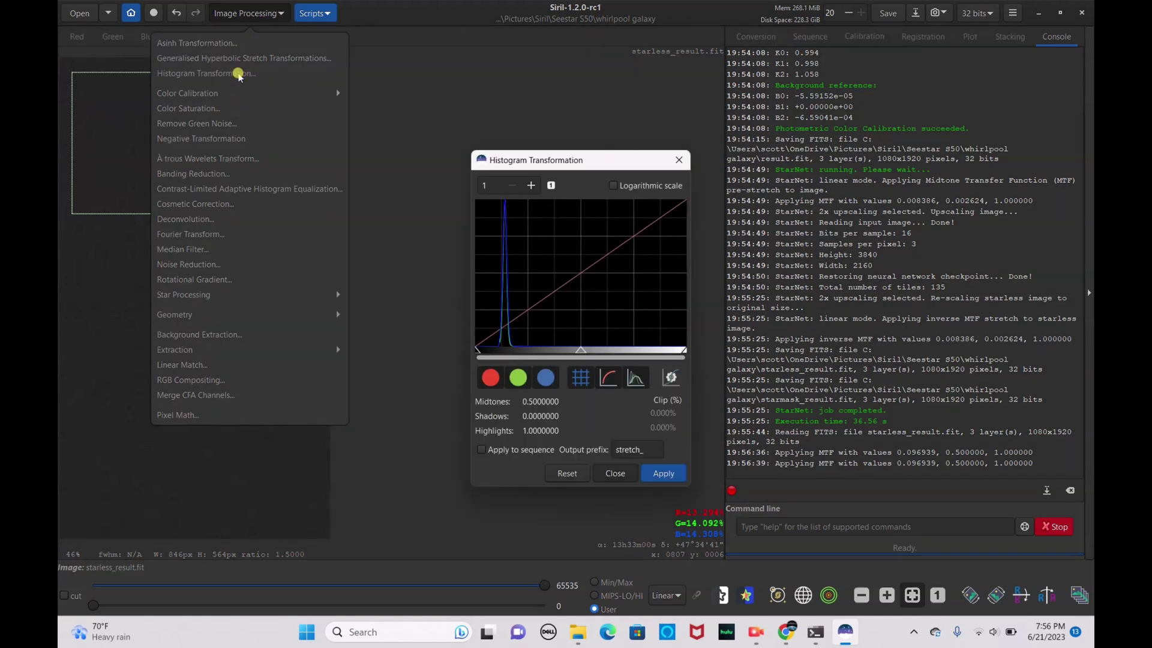
left_click_drag(478, 351, 482, 350)
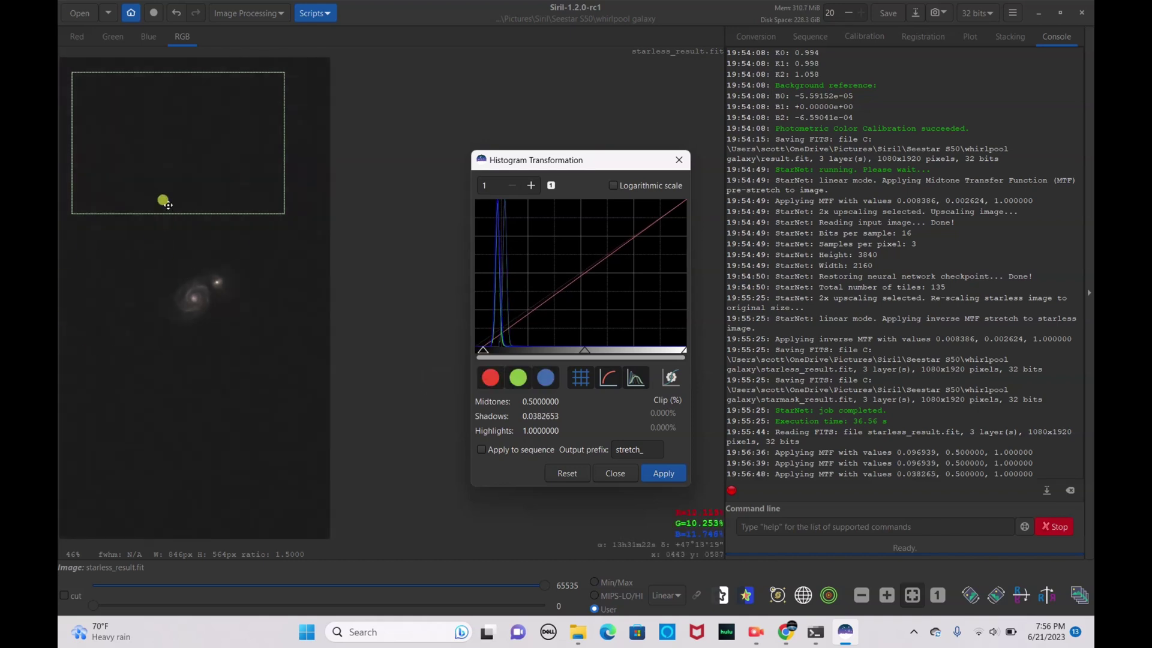
left_click(678, 478)
left_click(606, 483)
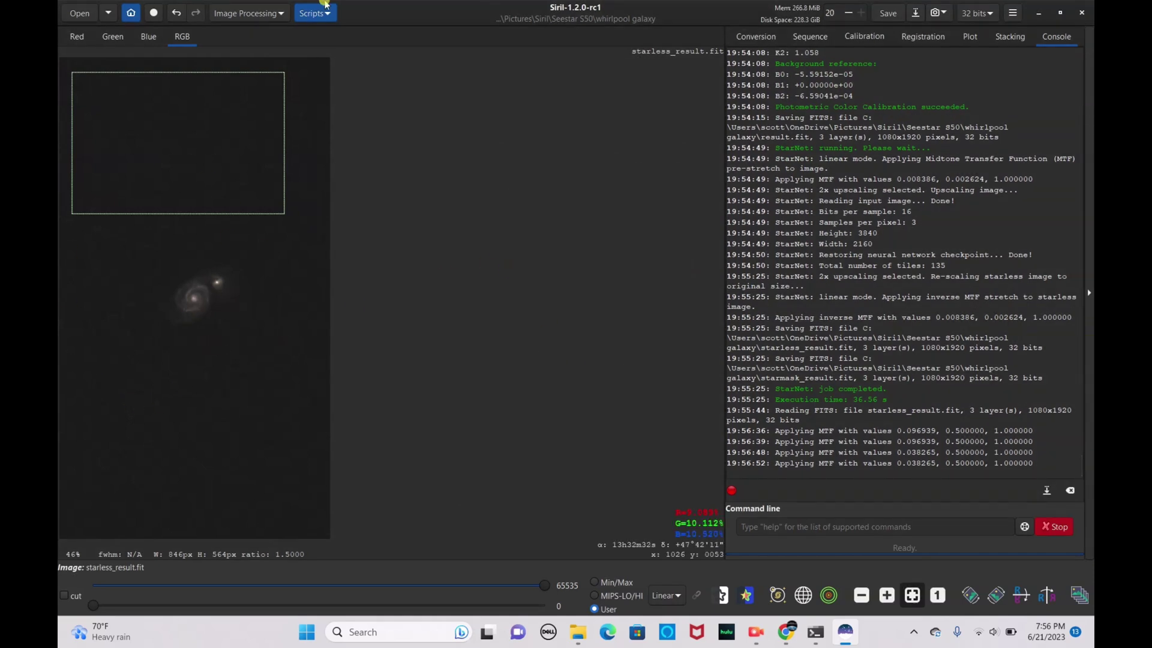
Neutralize the background in Color Calibration, using a reference selection of about 833 × 564 px in the empty sky above the galaxy
left_click(257, 13)
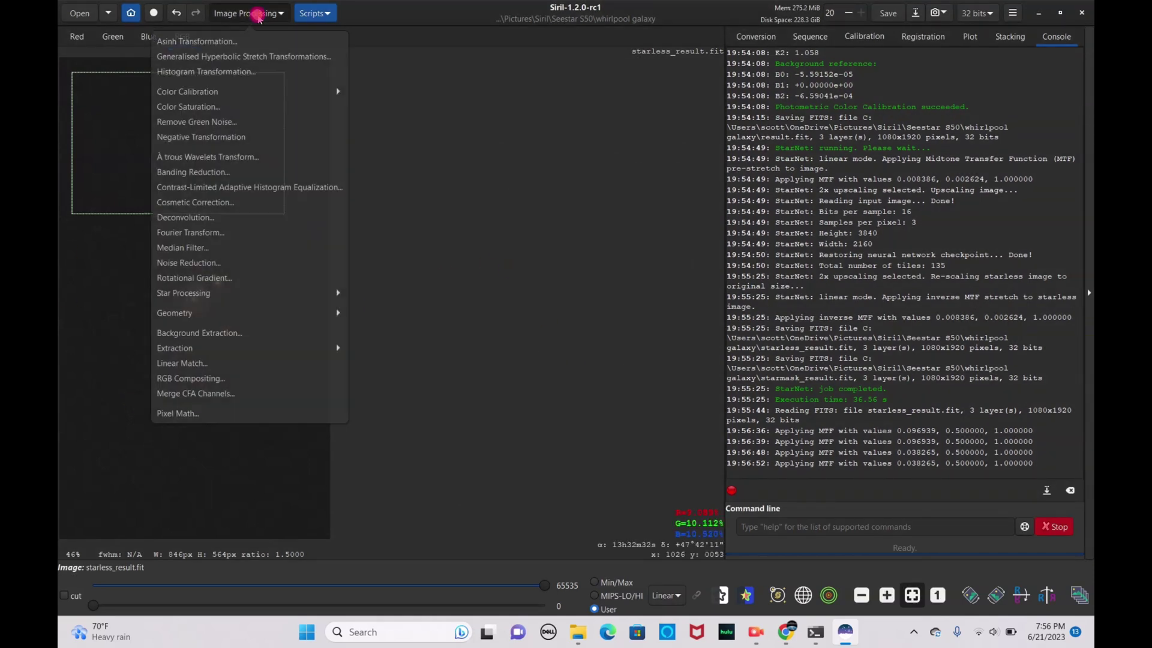
left_click(209, 92)
left_click(192, 61)
left_click_drag(75, 84, 75, 81)
left_click(616, 183)
left_click(640, 185)
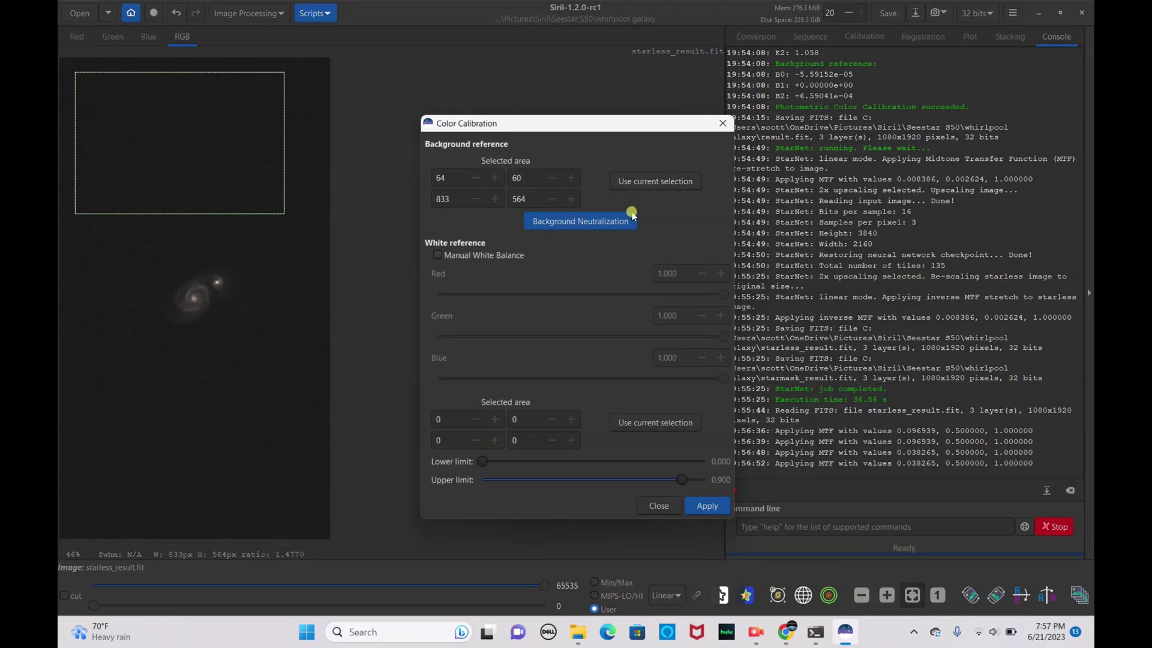
left_click(620, 225)
Apply the color calibration with a selection of about 94 × 89 px over the galaxy's core as white reference
left_click(209, 301)
left_click_drag(177, 283, 201, 306)
left_click(470, 322)
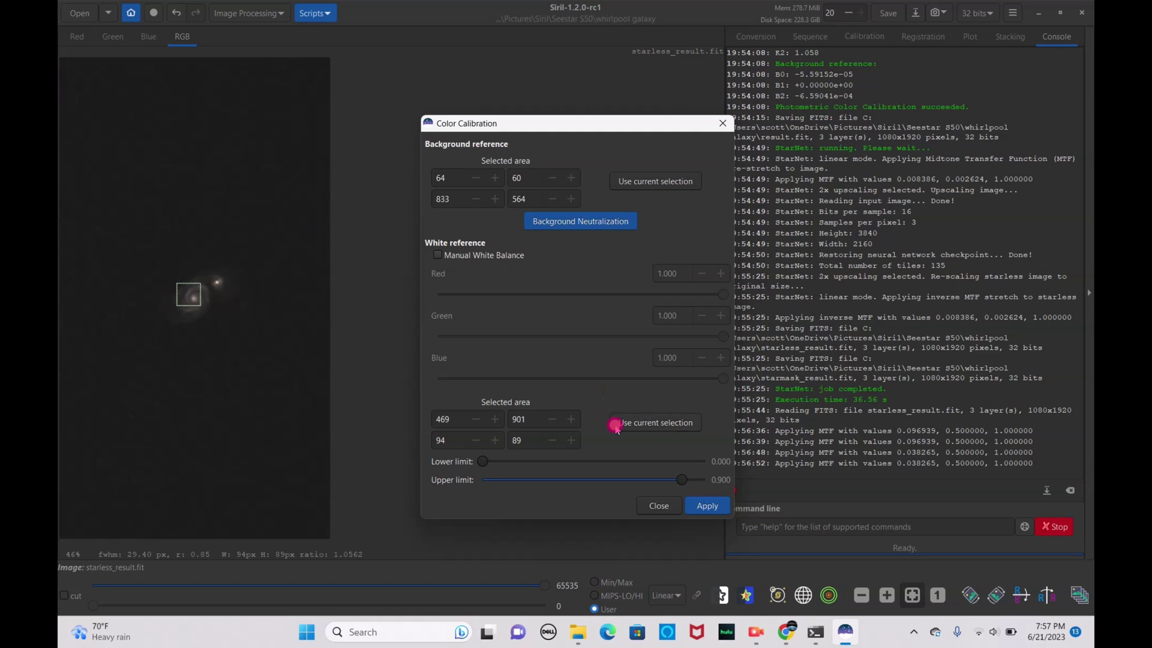
left_click(699, 506)
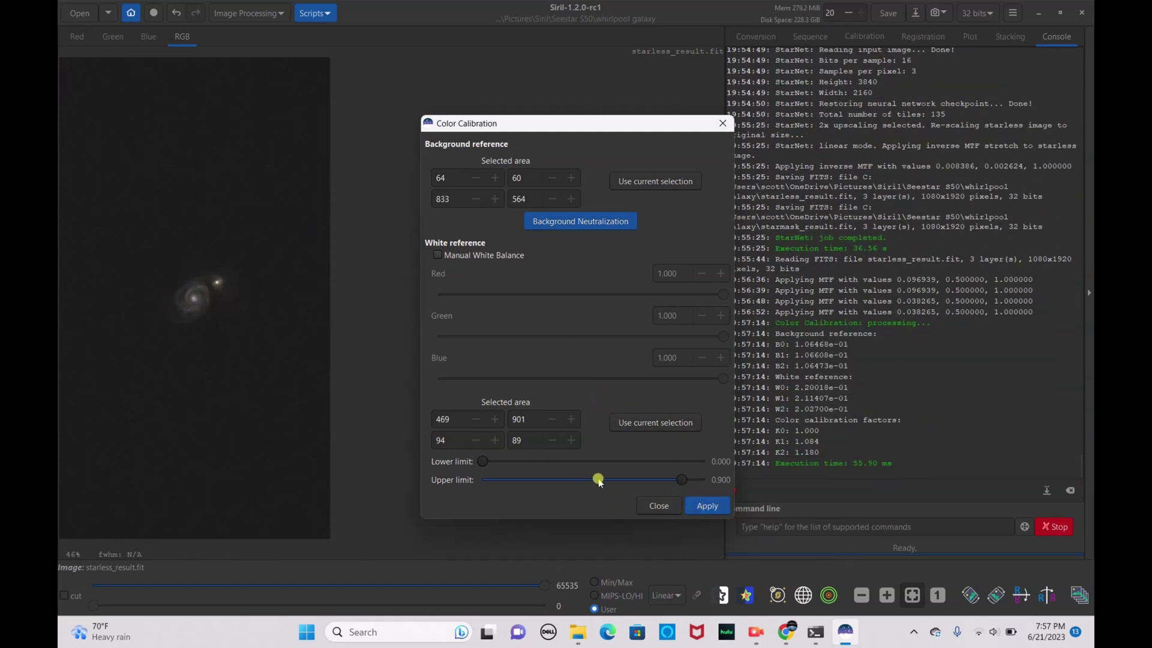
left_click(653, 505)
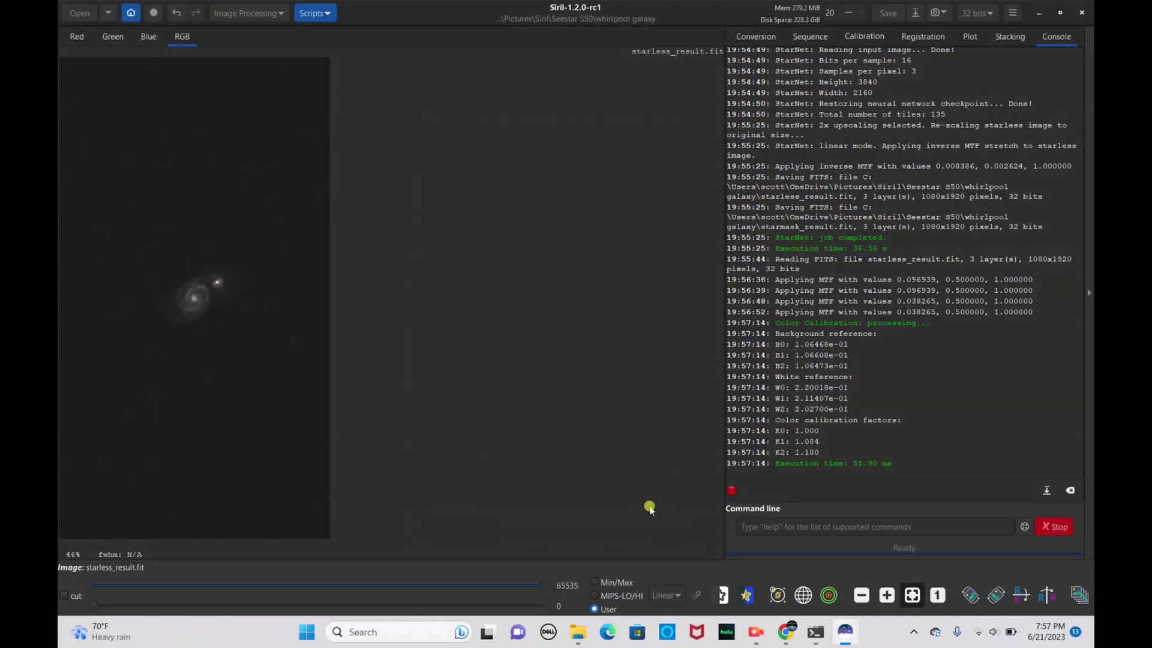
Apply a global color saturation with amount 1.00 and background factor 2.00 to the starless image
left_click(233, 14)
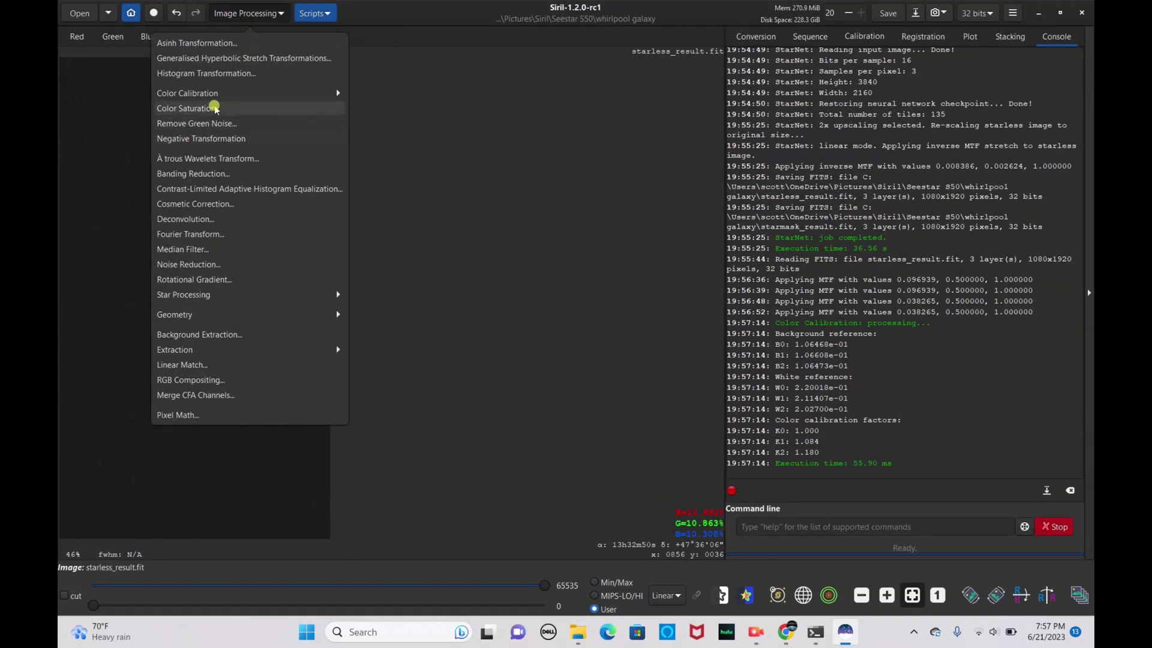
left_click(207, 107)
left_click_drag(582, 305, 718, 309)
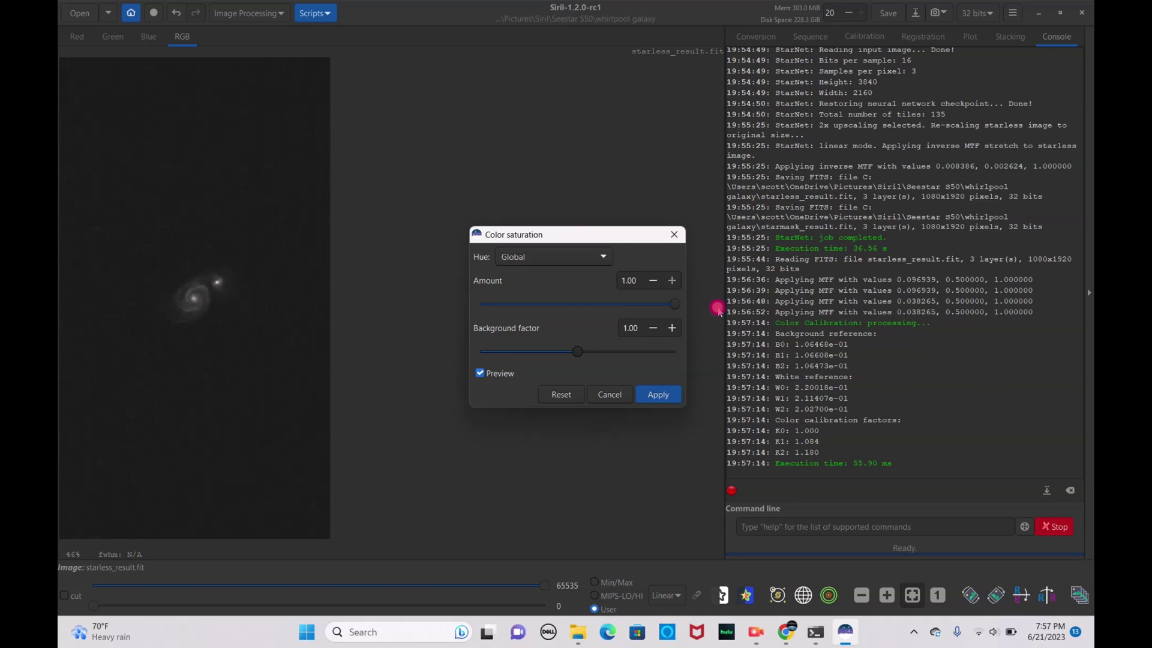
left_click_drag(596, 352, 711, 353)
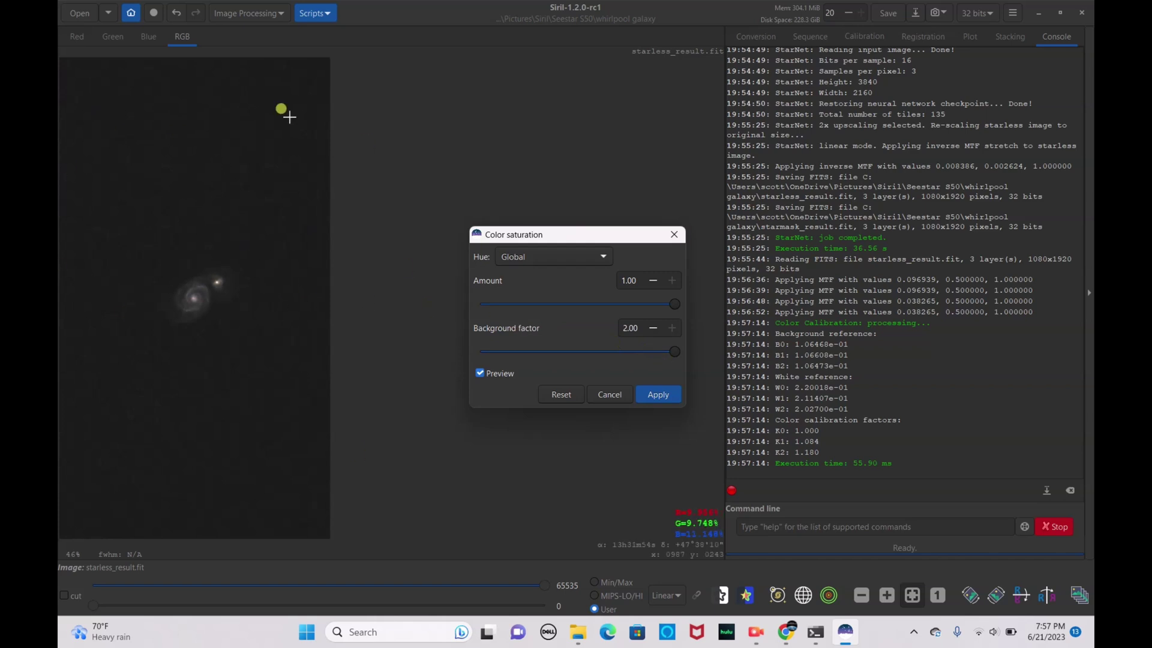
left_click(657, 394)
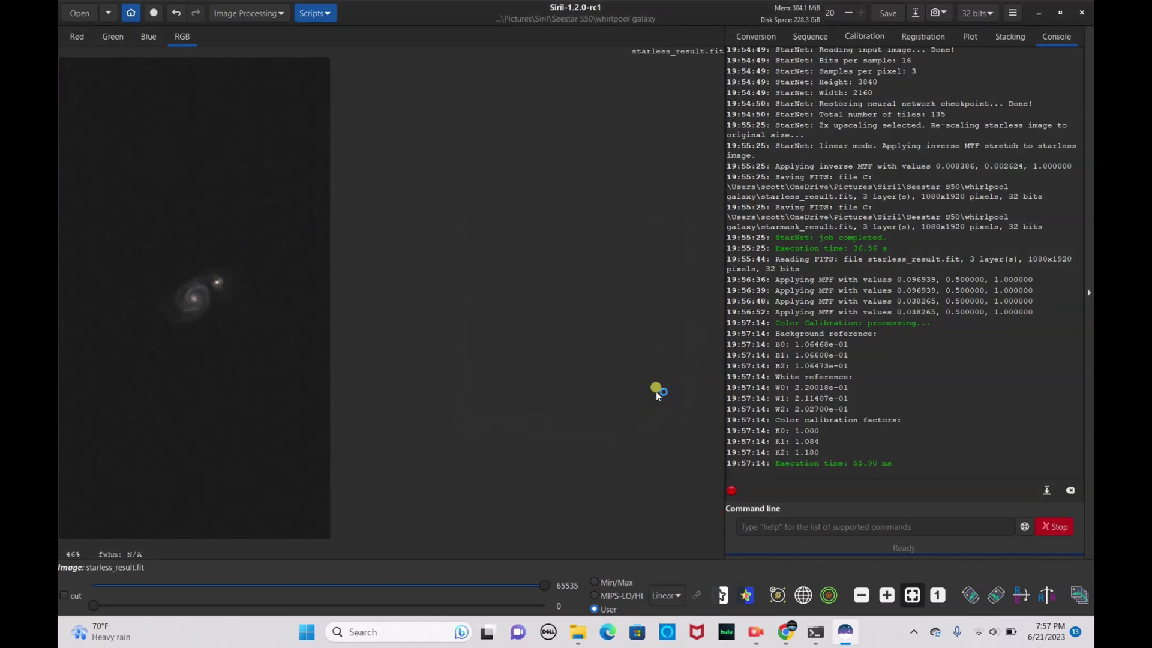
Apply another global color saturation with amount 0.63 and background factor 2.00, and save the starless image
left_click(235, 12)
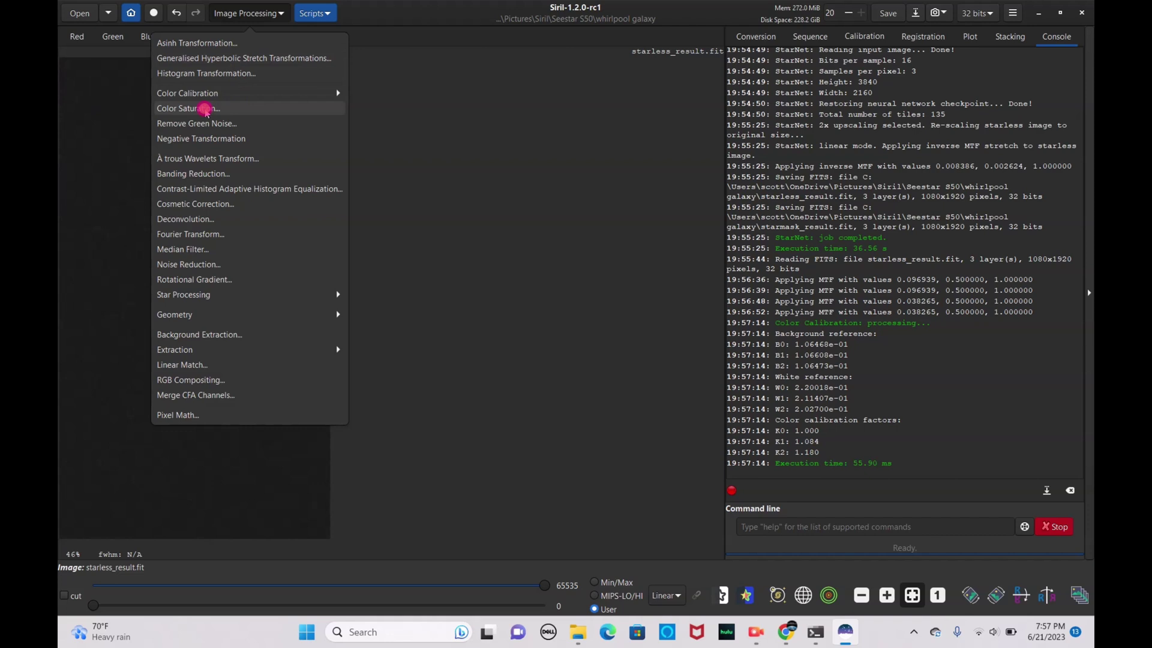
left_click(200, 108)
left_click_drag(599, 305, 694, 310)
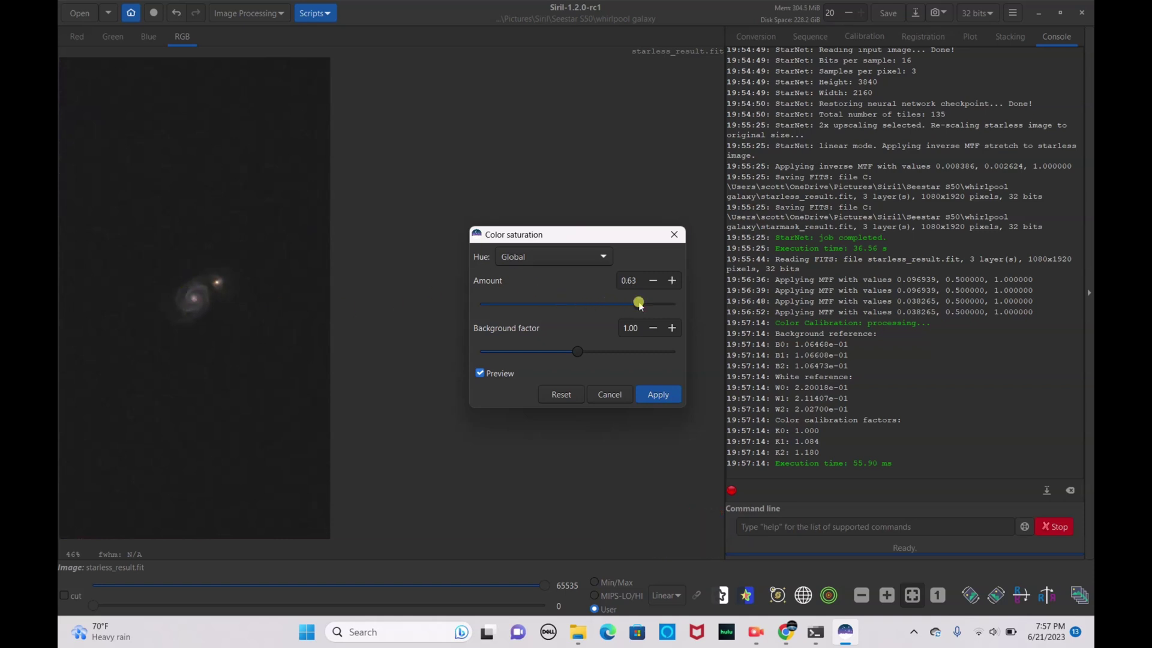
left_click_drag(583, 348, 710, 350)
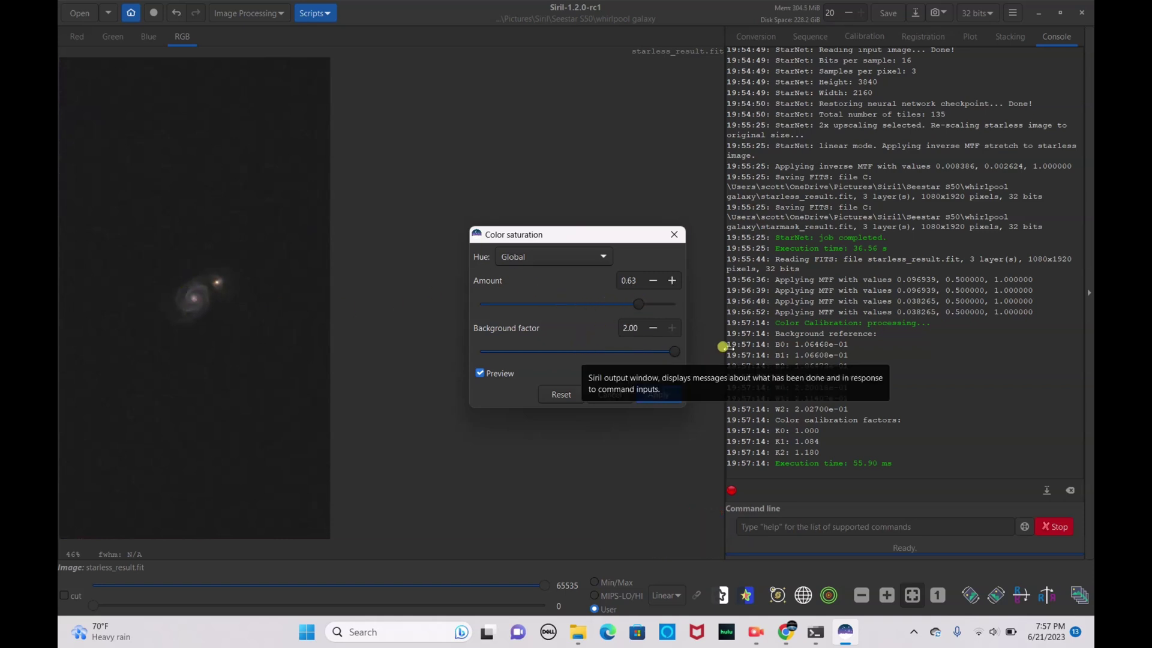
left_click(662, 393)
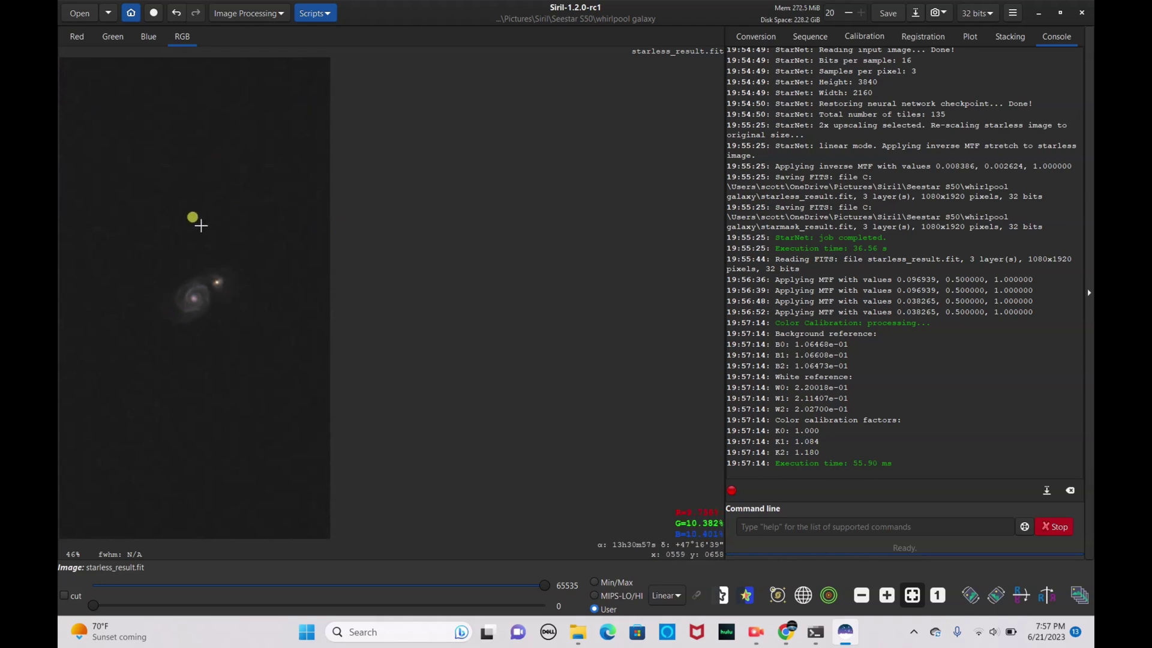
left_click(887, 13)
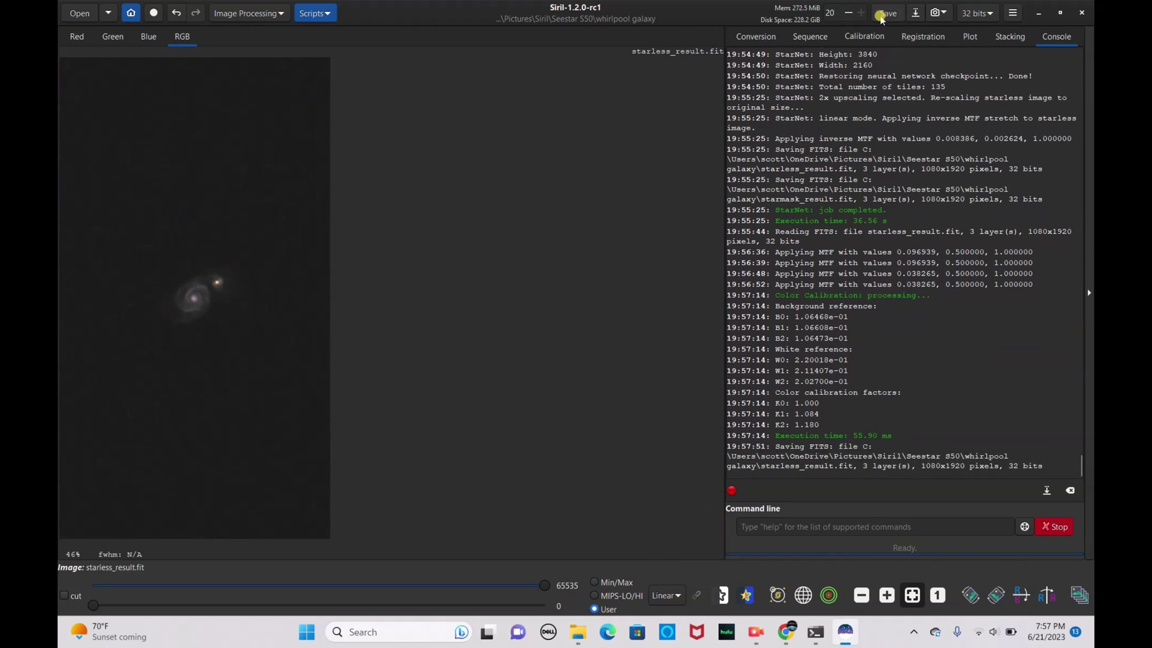
Start a Star Recomposition with starless_result.fit as the background image and starmask_result.fit as the star image
left_click(243, 13)
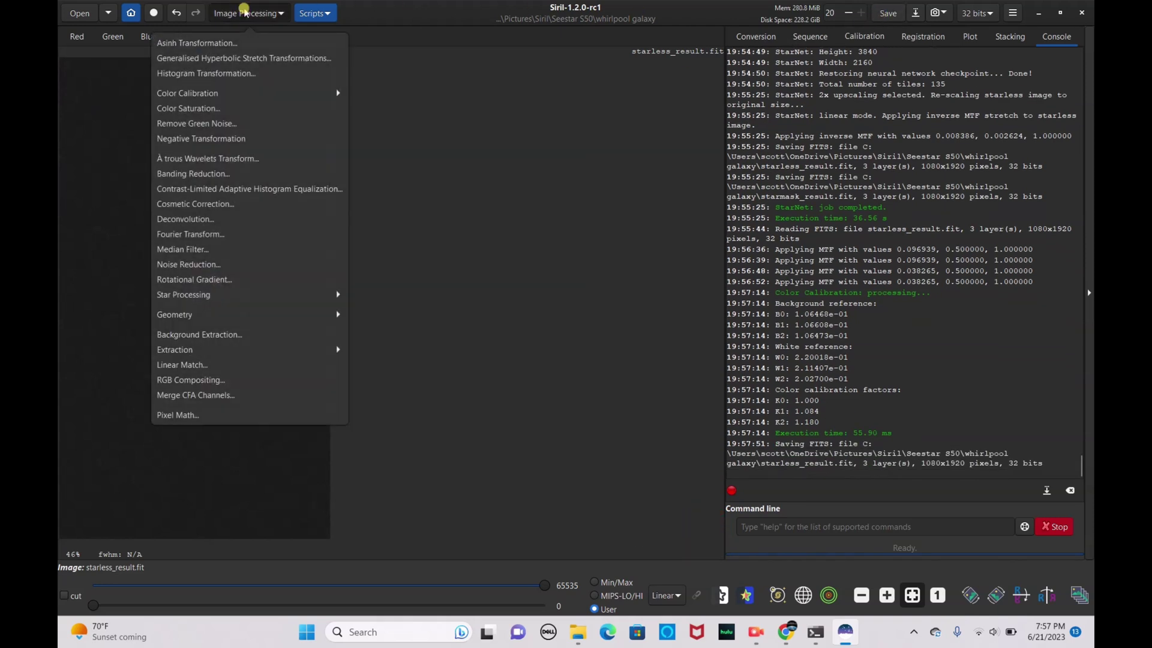
left_click(190, 294)
left_click(187, 77)
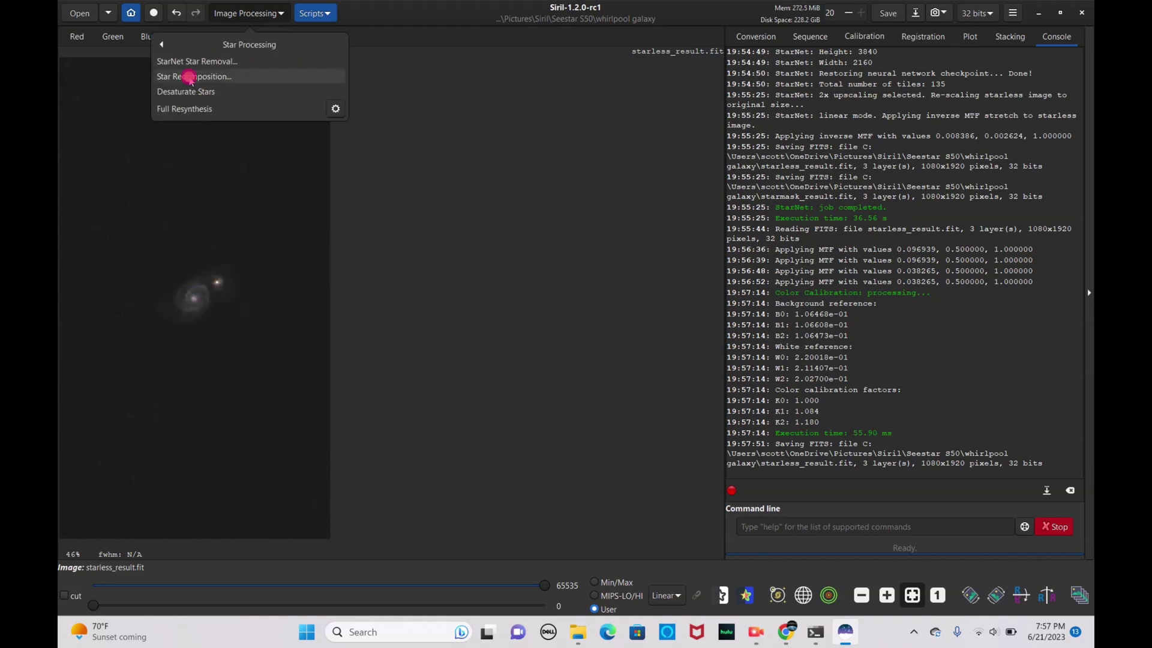
left_click(450, 185)
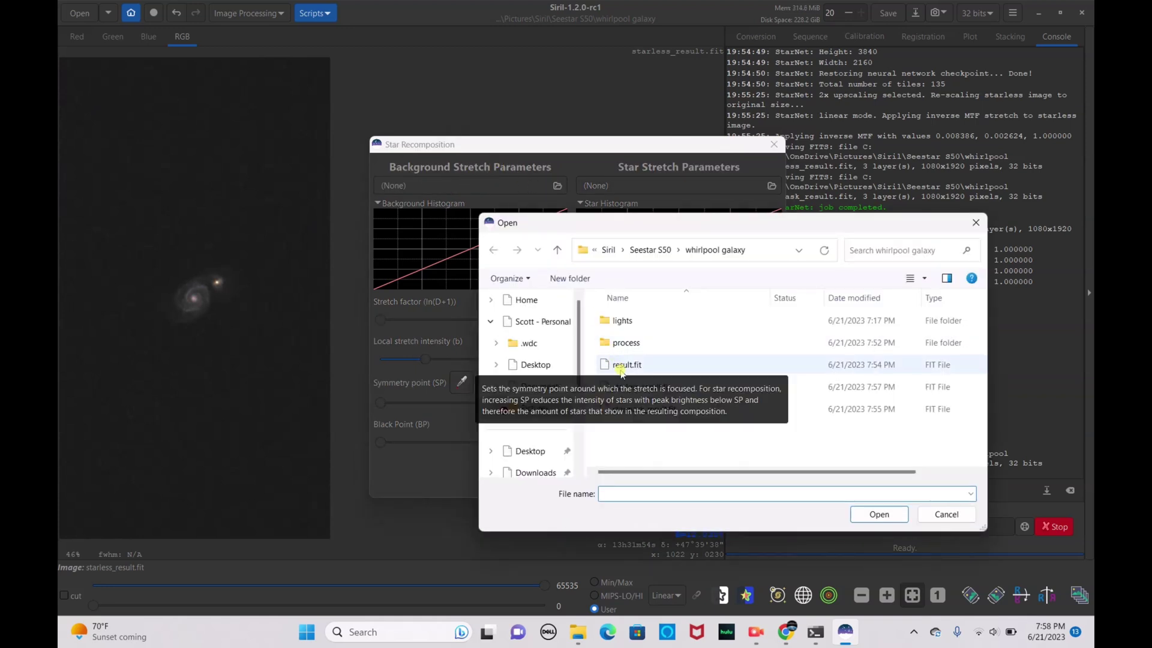
left_click(621, 387)
left_click(877, 514)
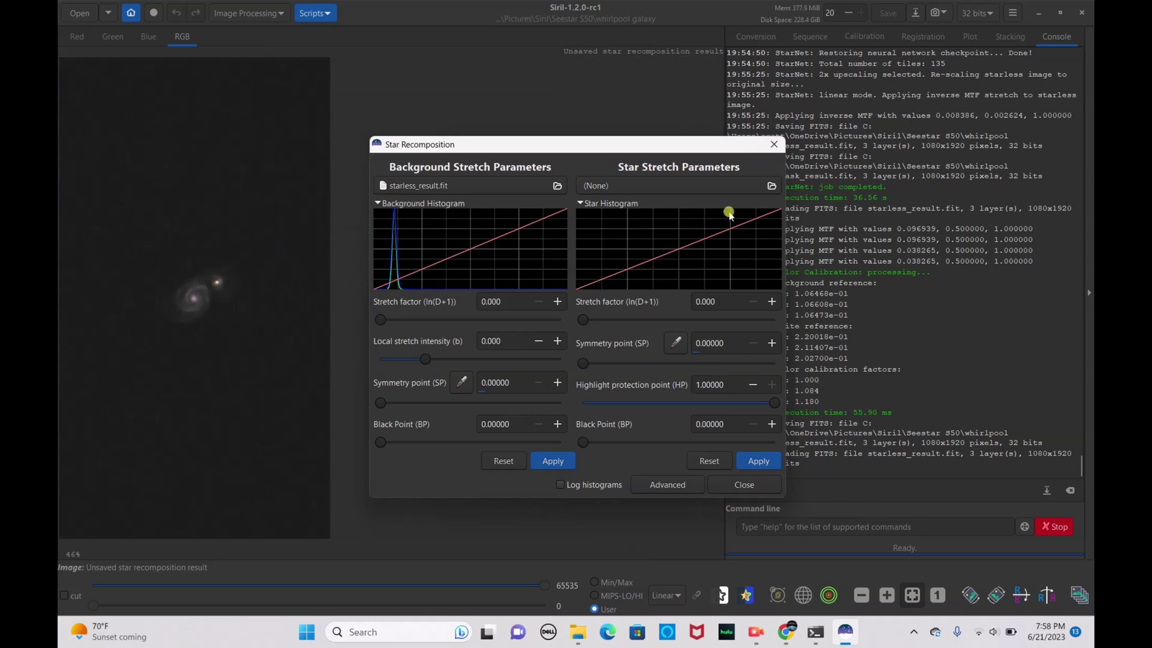
left_click(677, 187)
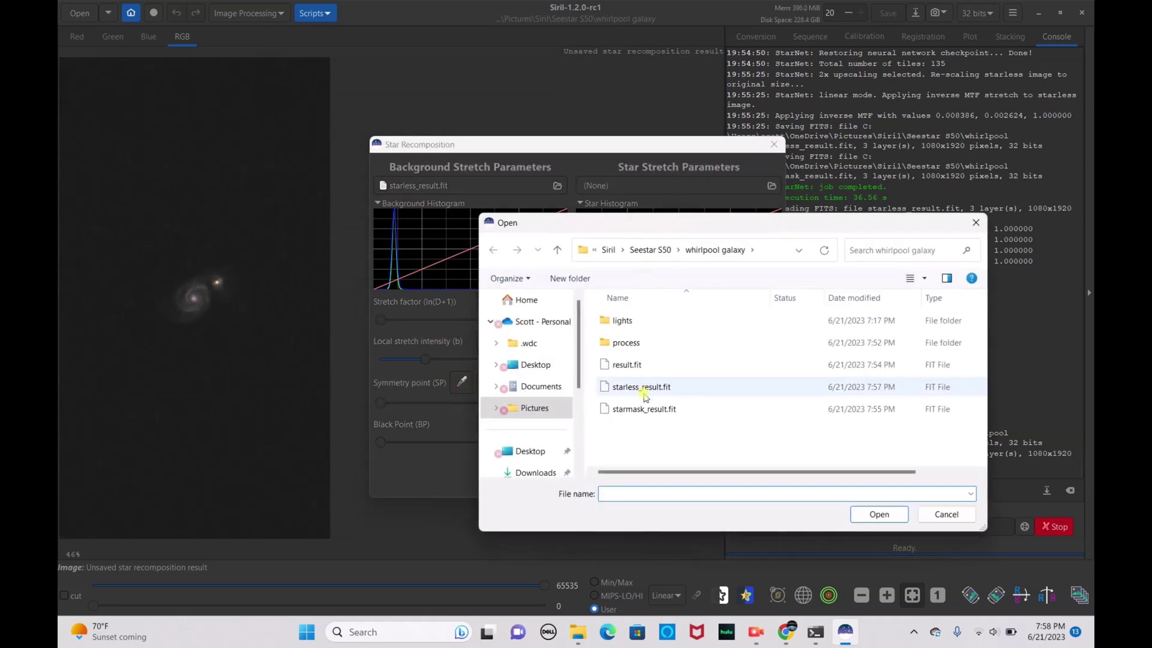
left_click(643, 410)
left_click(877, 514)
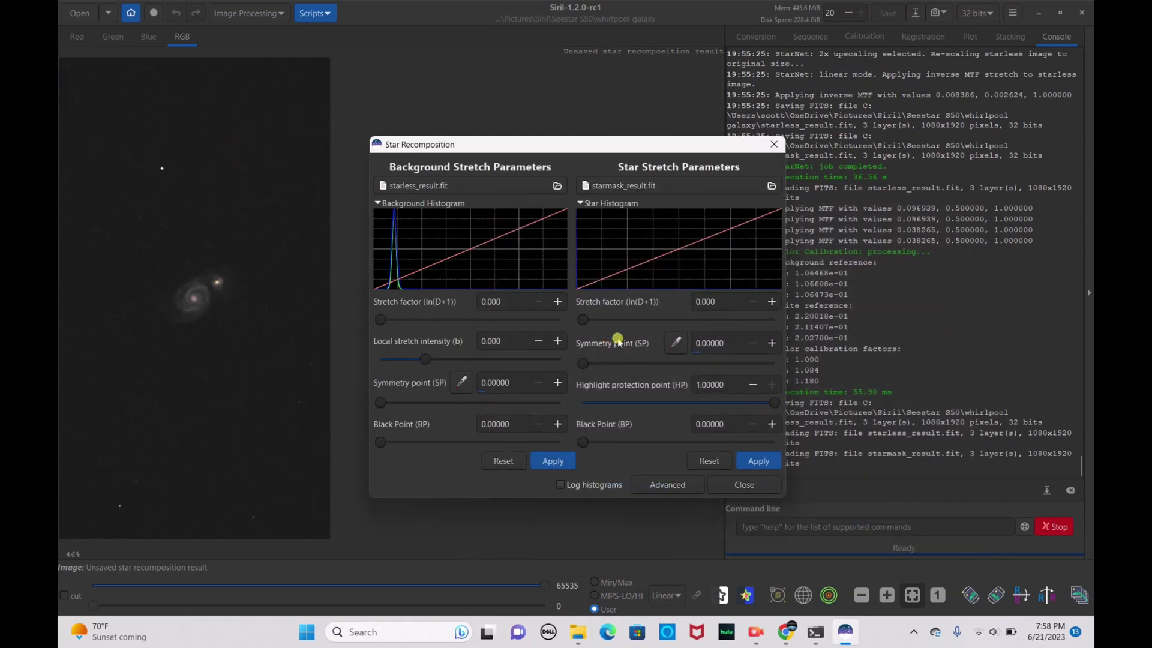
Recombine the images with a star stretch factor of 3.484 and a background black point of 0.02719, and inspect the galaxy up close
left_click_drag(599, 321, 652, 318)
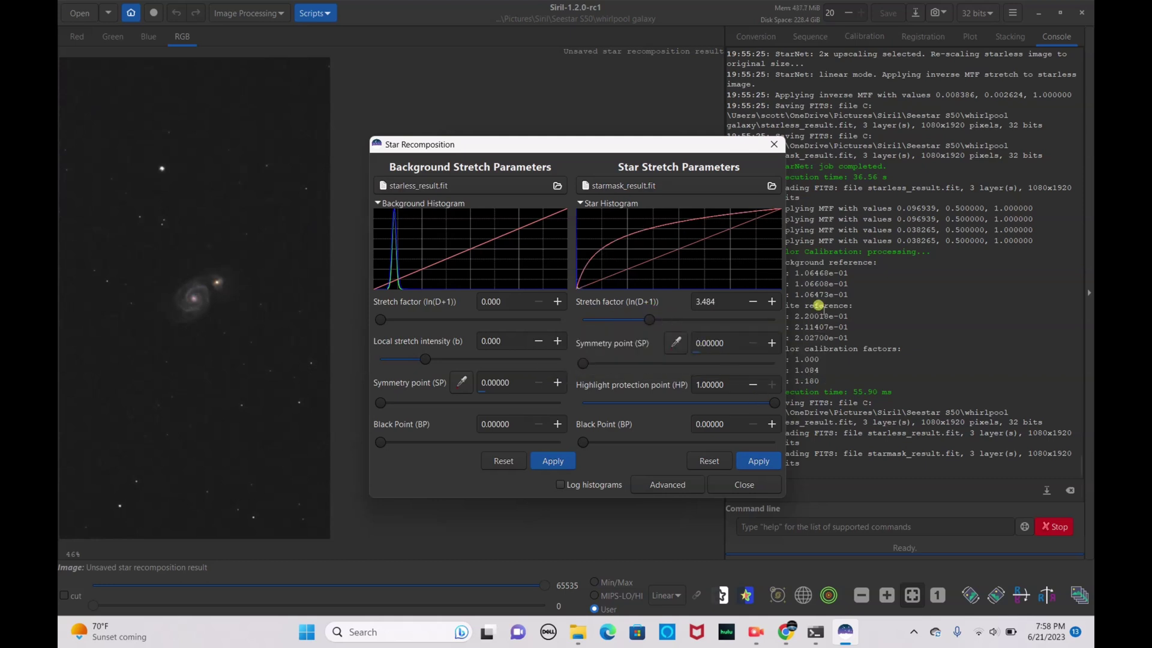
left_click(386, 442)
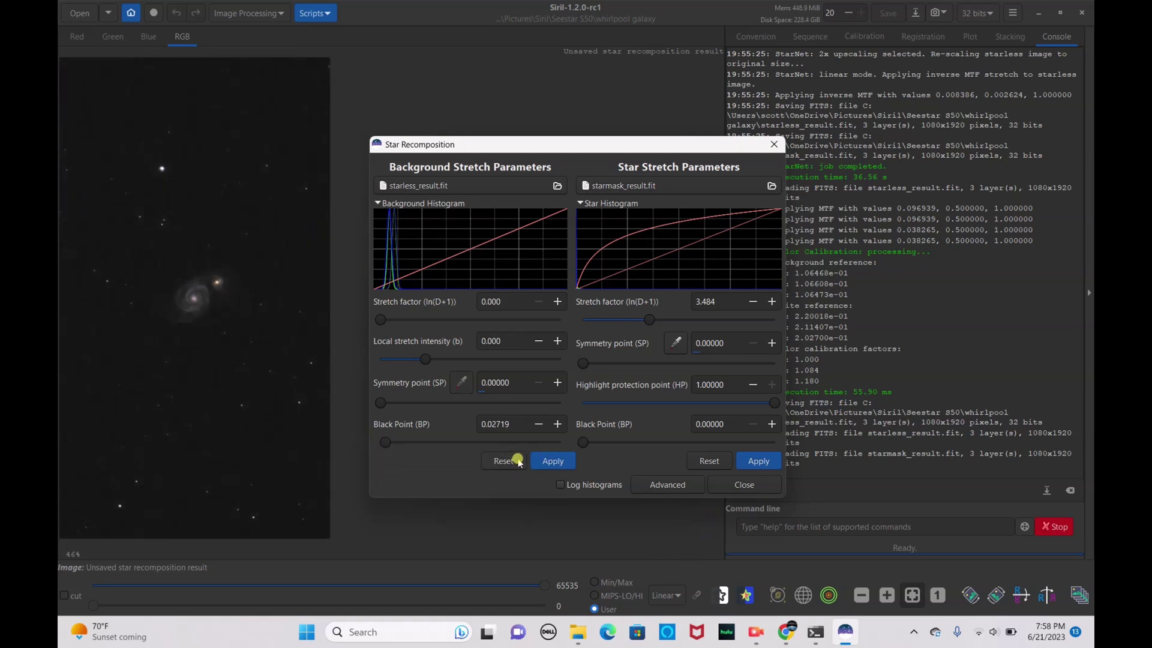
left_click(558, 461)
left_click(757, 461)
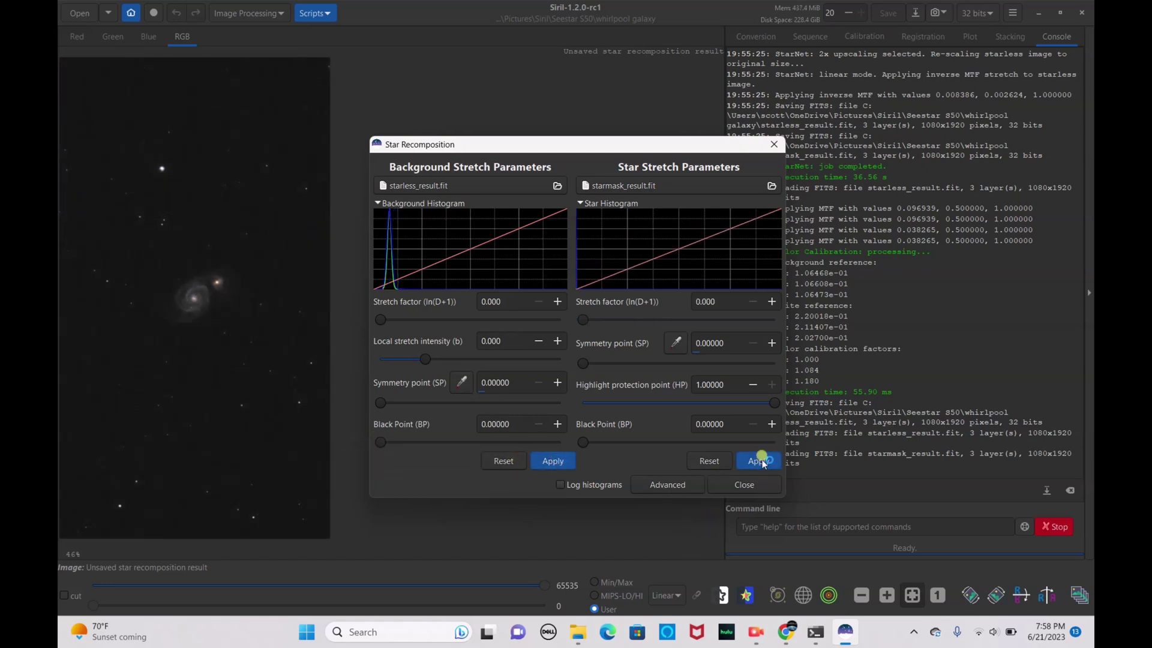
left_click(739, 481)
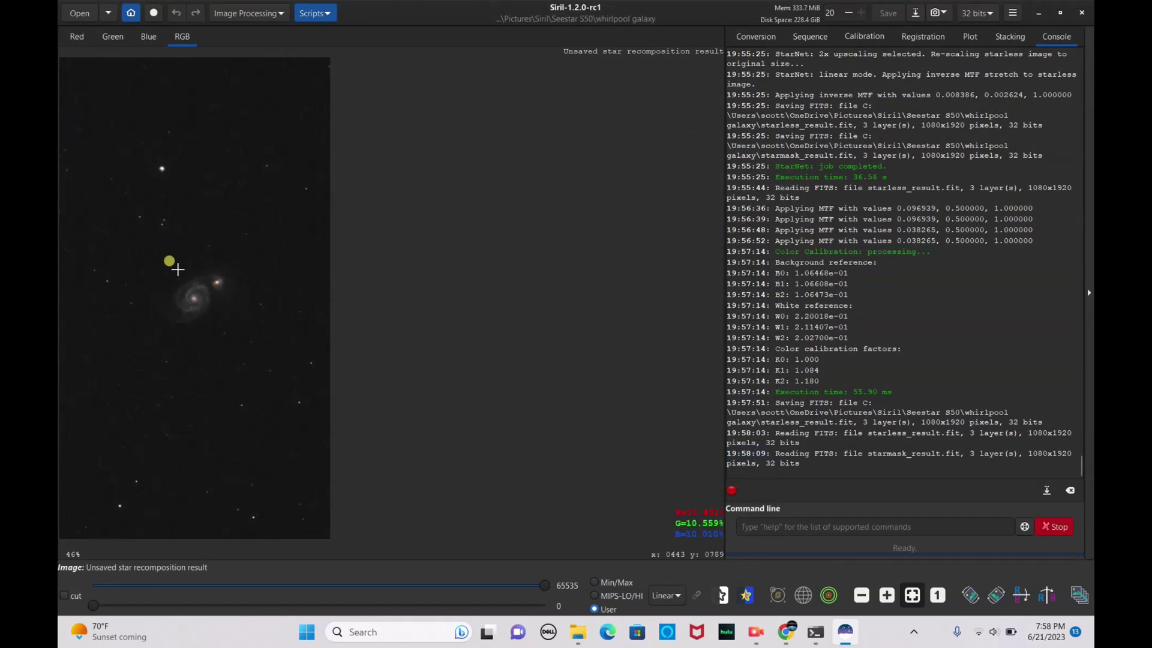
scroll(192, 322, "up", 3)
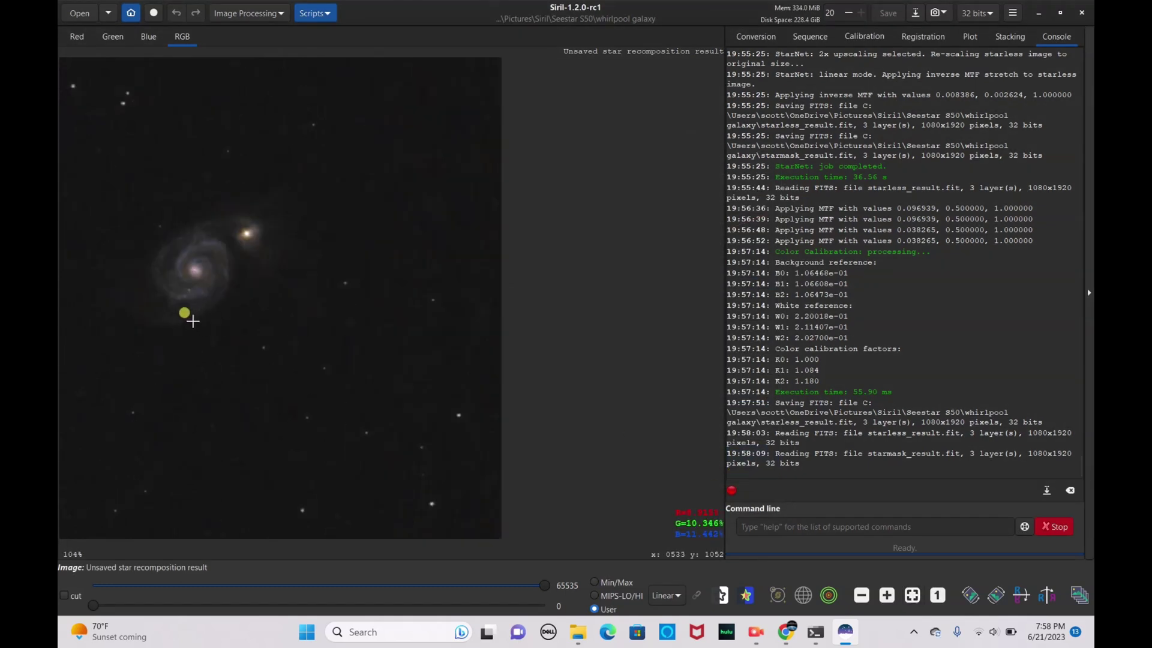
scroll(192, 322, "down", 3)
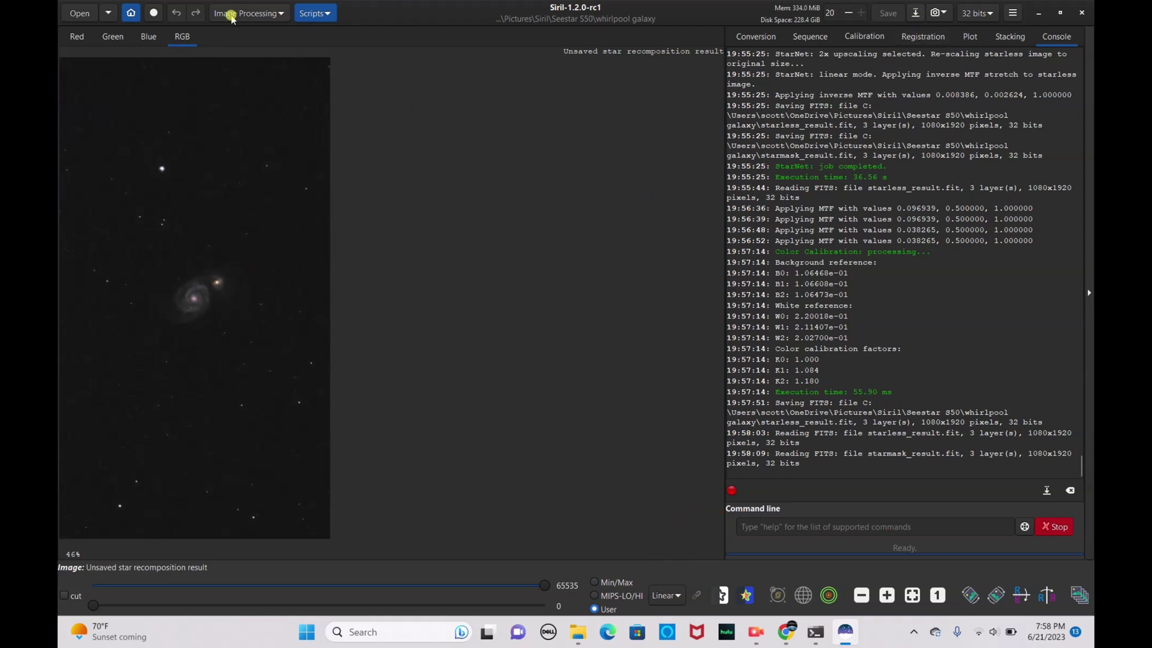
Change the working directory to the Pictures folder
left_click(130, 13)
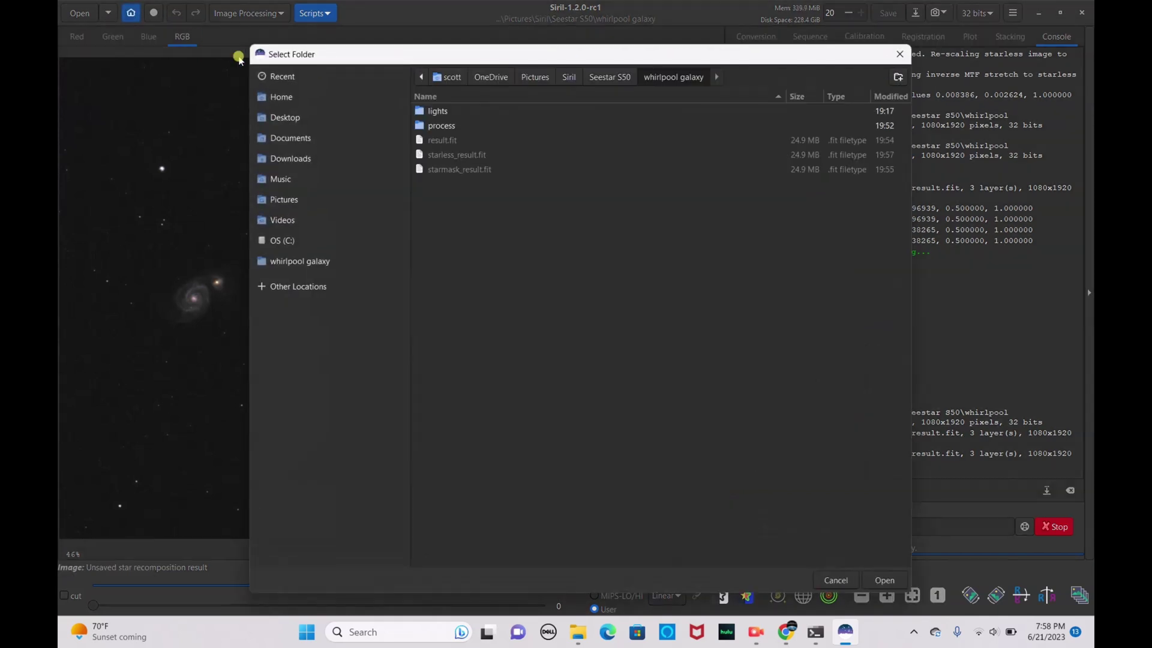
left_click(524, 78)
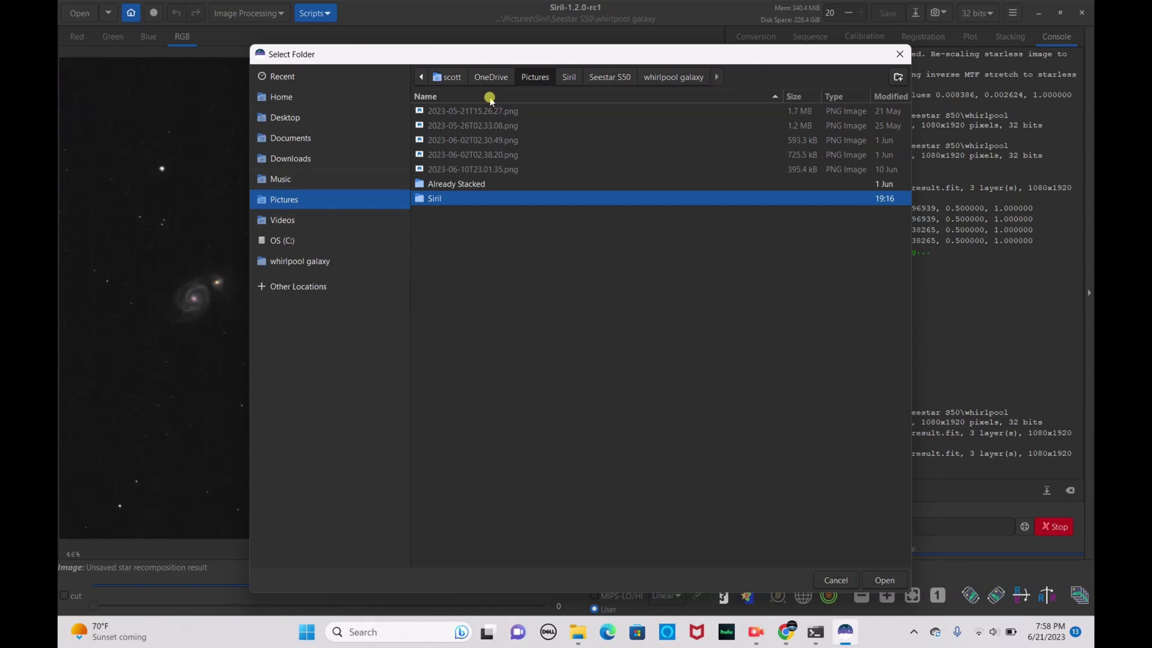
left_click(316, 181)
left_click(314, 193)
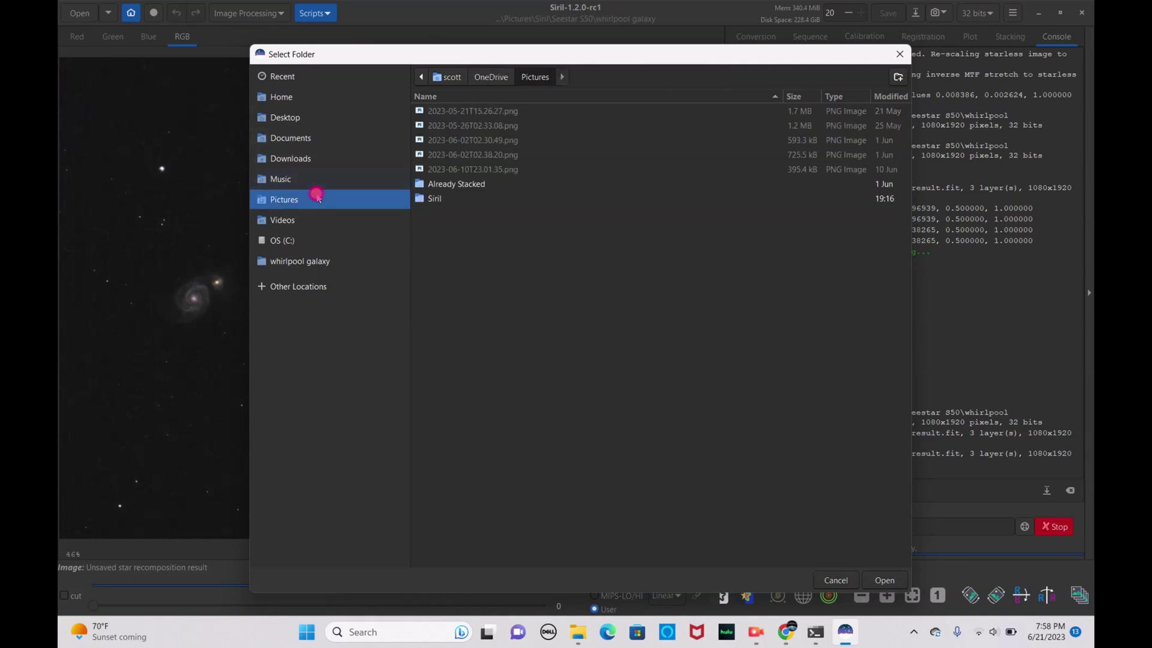
left_click(884, 581)
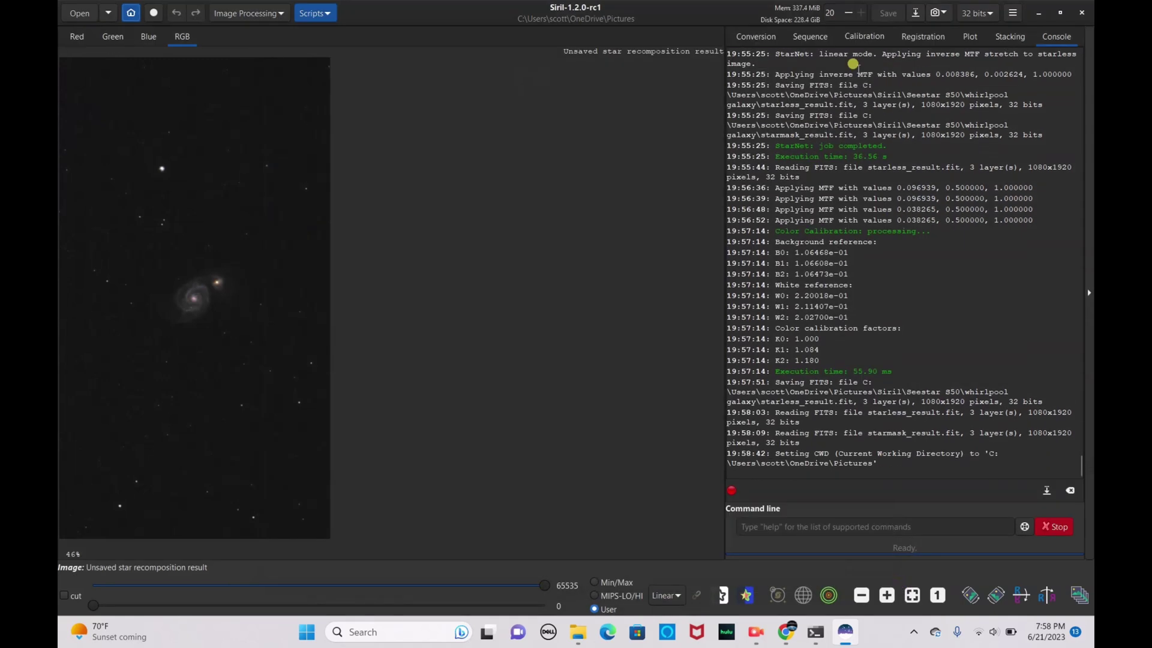
Save a snapshot of the recombined galaxy image as a unique file in the working directory
left_click(935, 12)
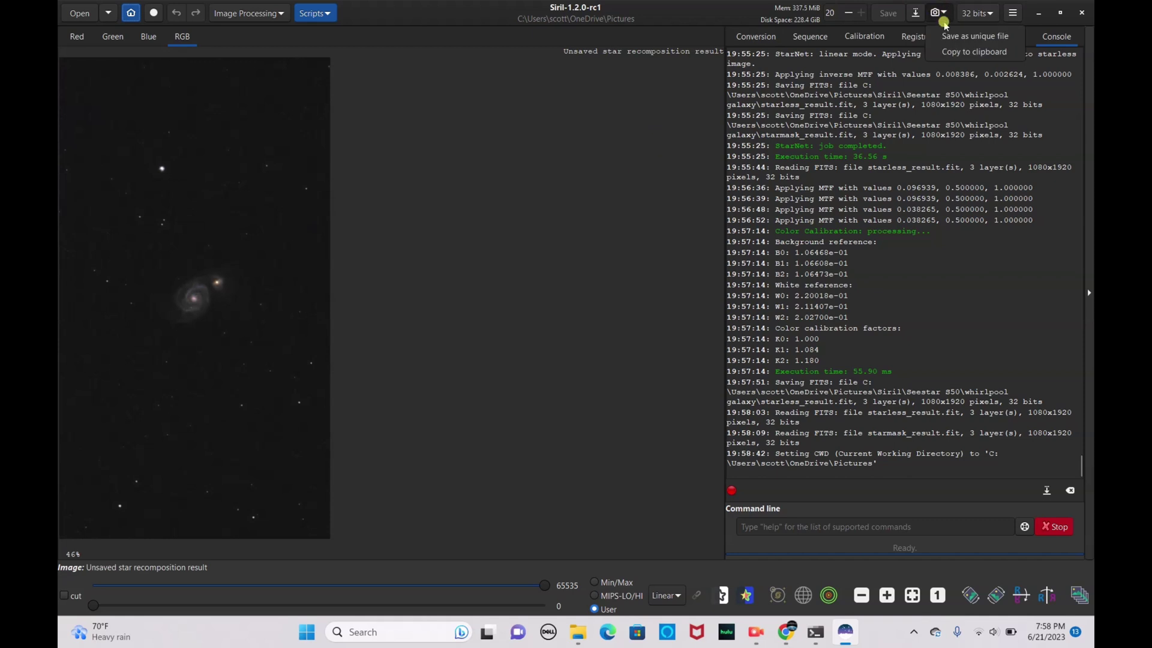
left_click(942, 36)
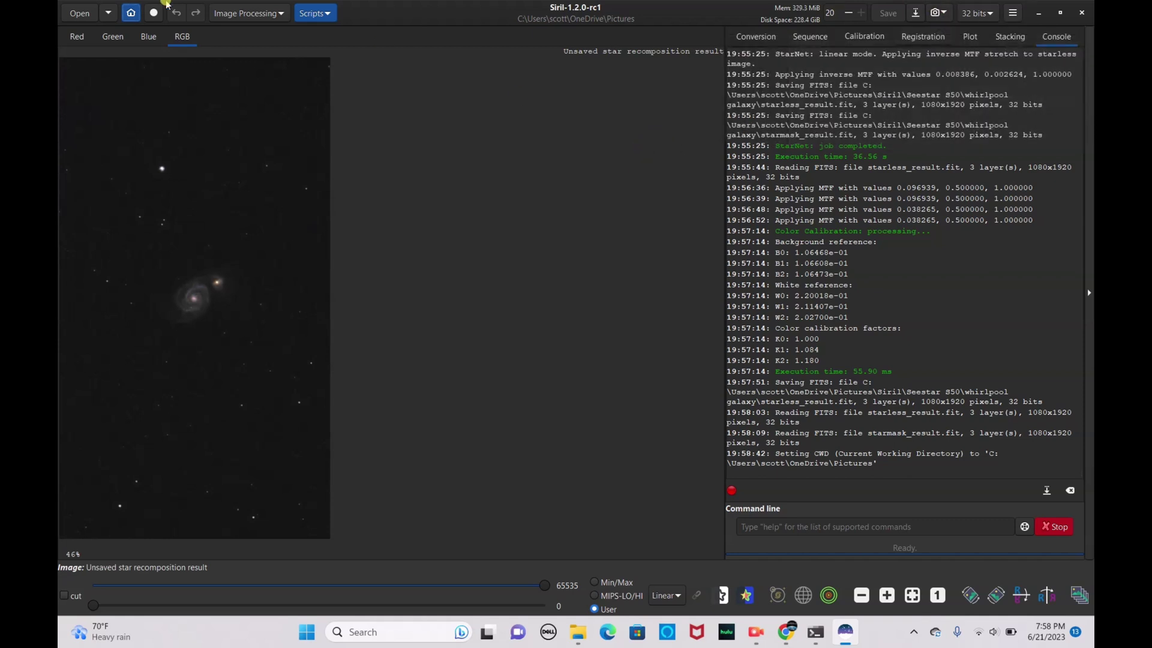
Change the working directory to Siril/Seestar S50/Ring Nebula and run the OSC_Preprocessing_WithoutDBF script
left_click(133, 16)
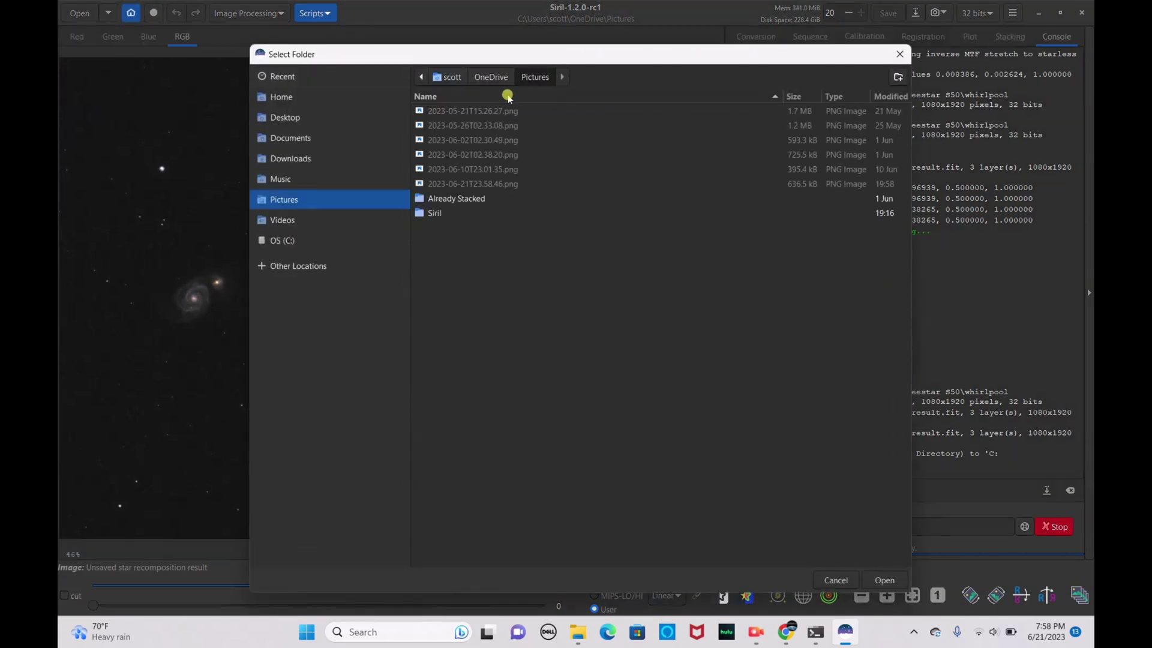
double_click(424, 215)
double_click(444, 140)
left_click(450, 111)
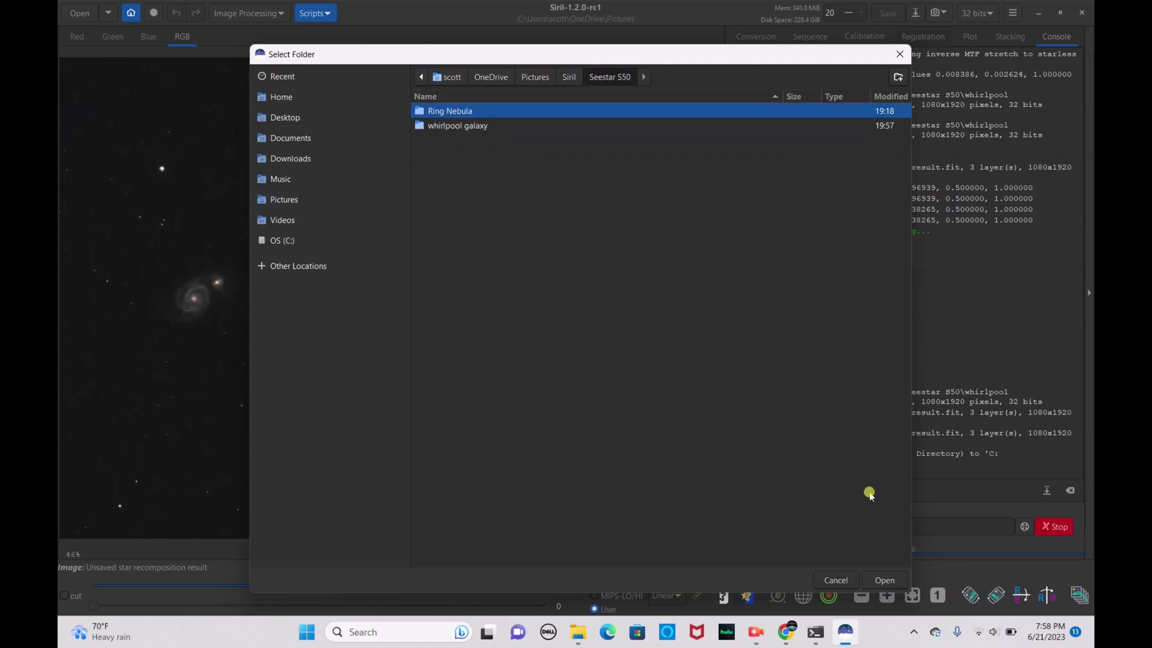
left_click(880, 579)
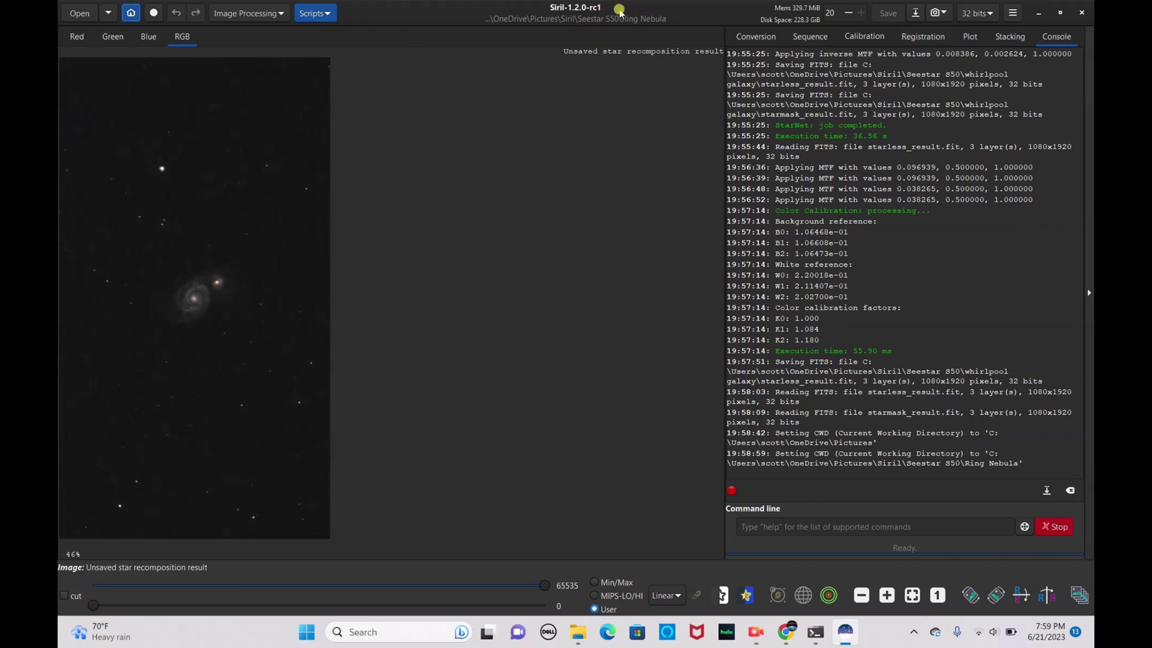
left_click(310, 12)
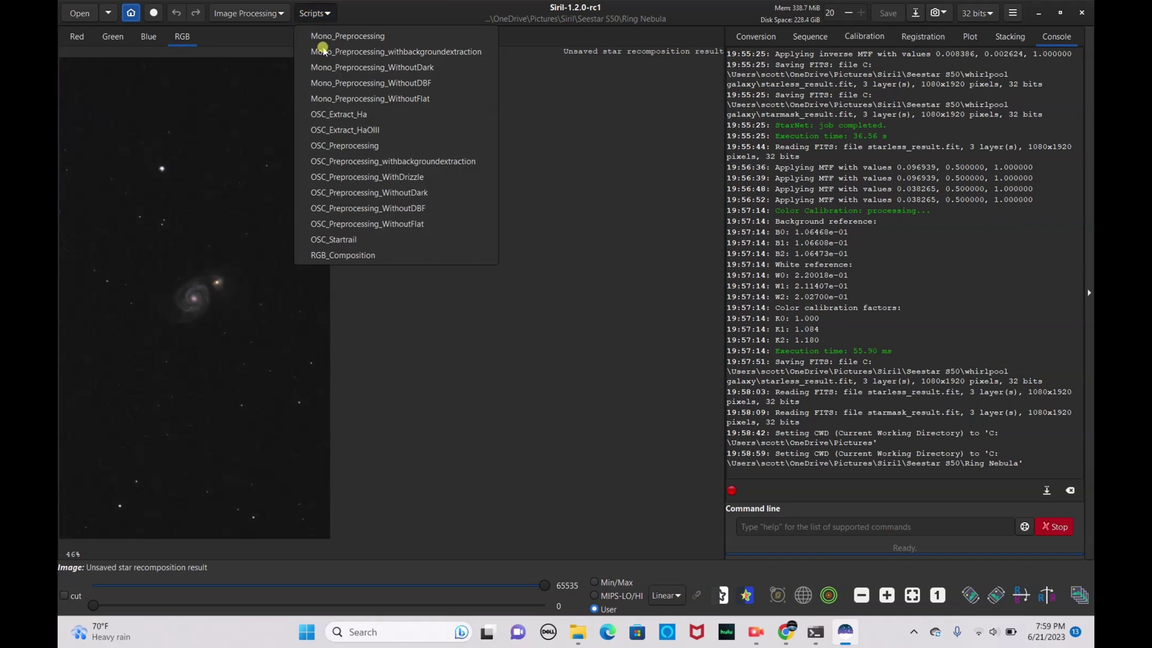
left_click(373, 208)
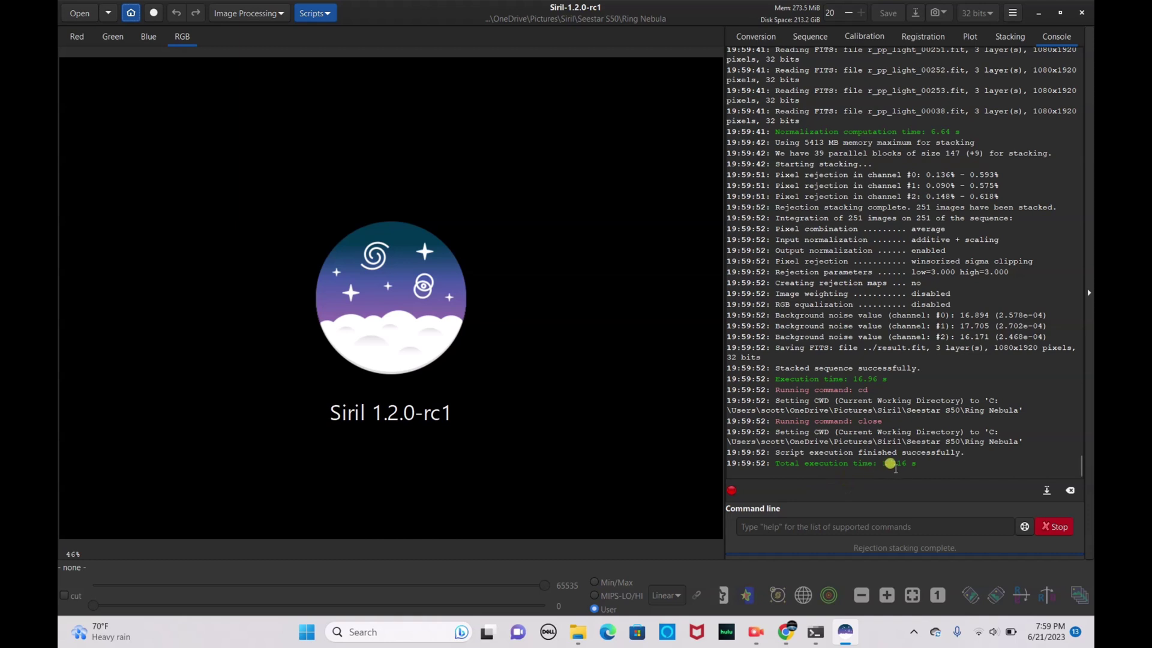
Open the stacked result.fit from the Ring Nebula folder and switch its display mode to AutoStretch
left_click(78, 14)
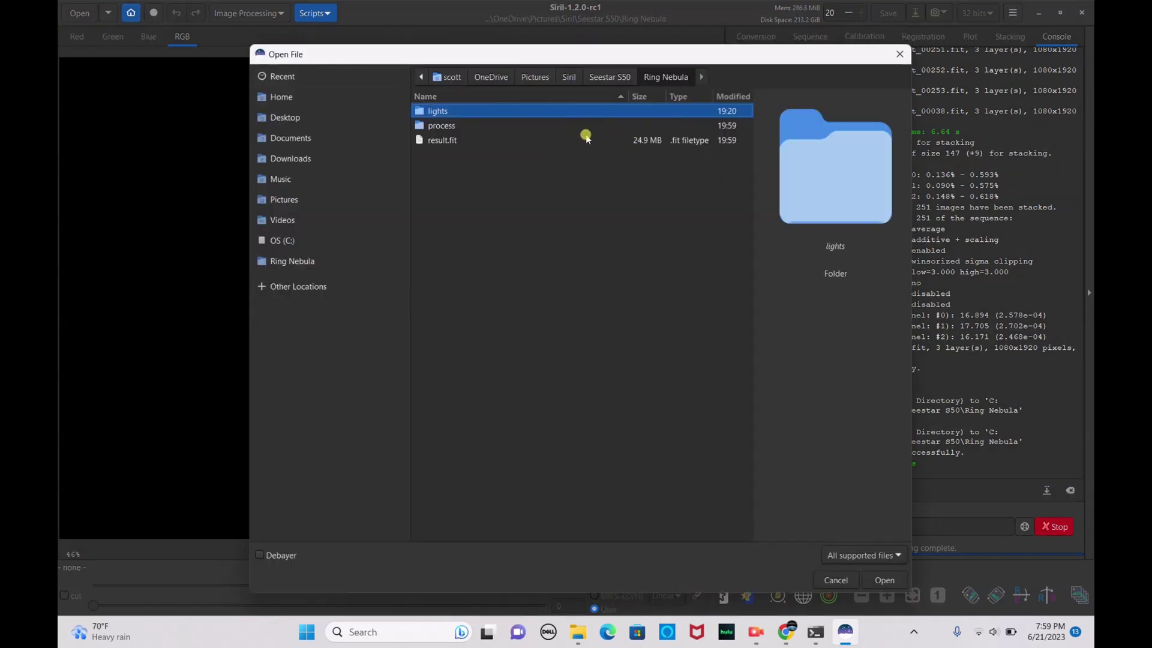
left_click(497, 143)
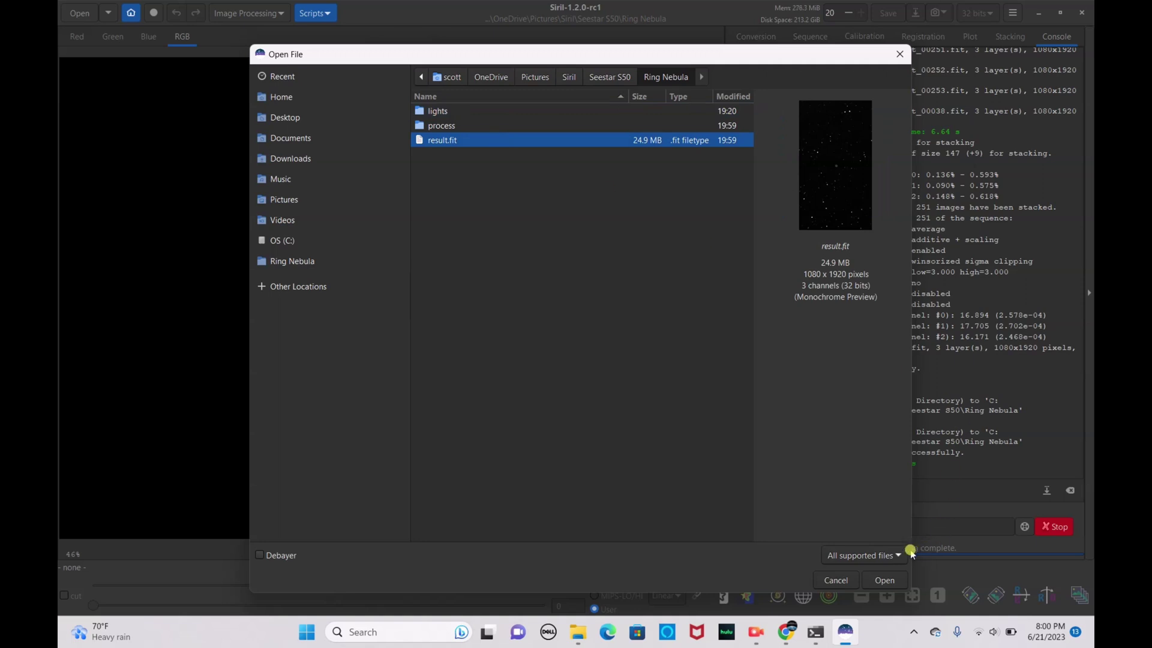
left_click(885, 581)
left_click(164, 361)
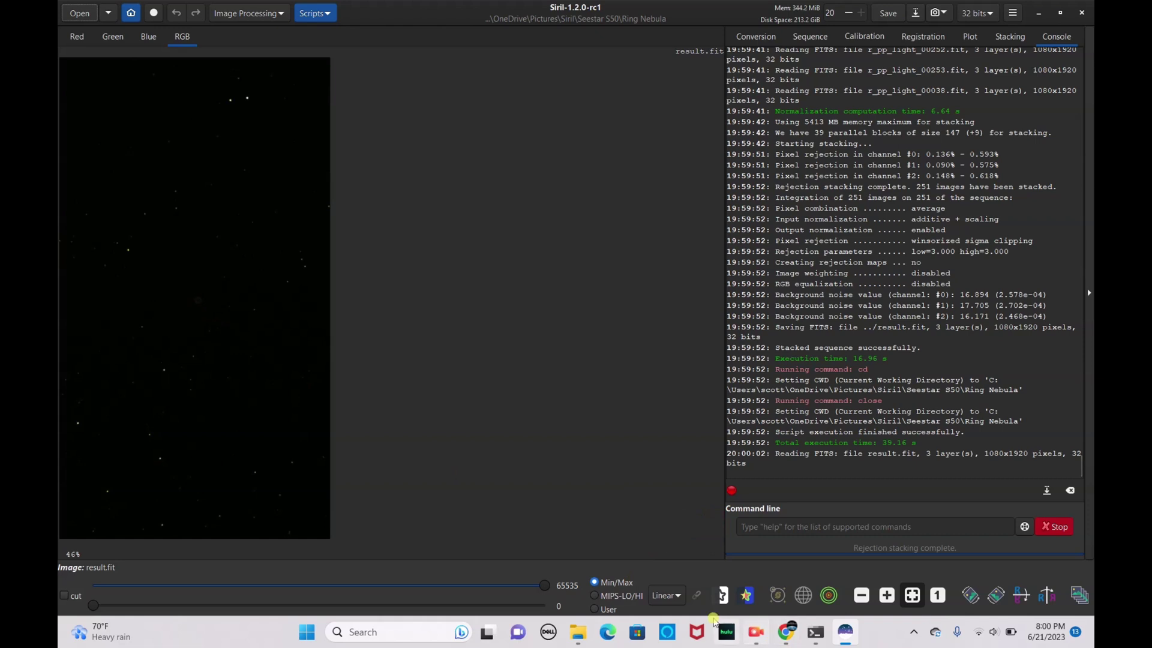
left_click(658, 593)
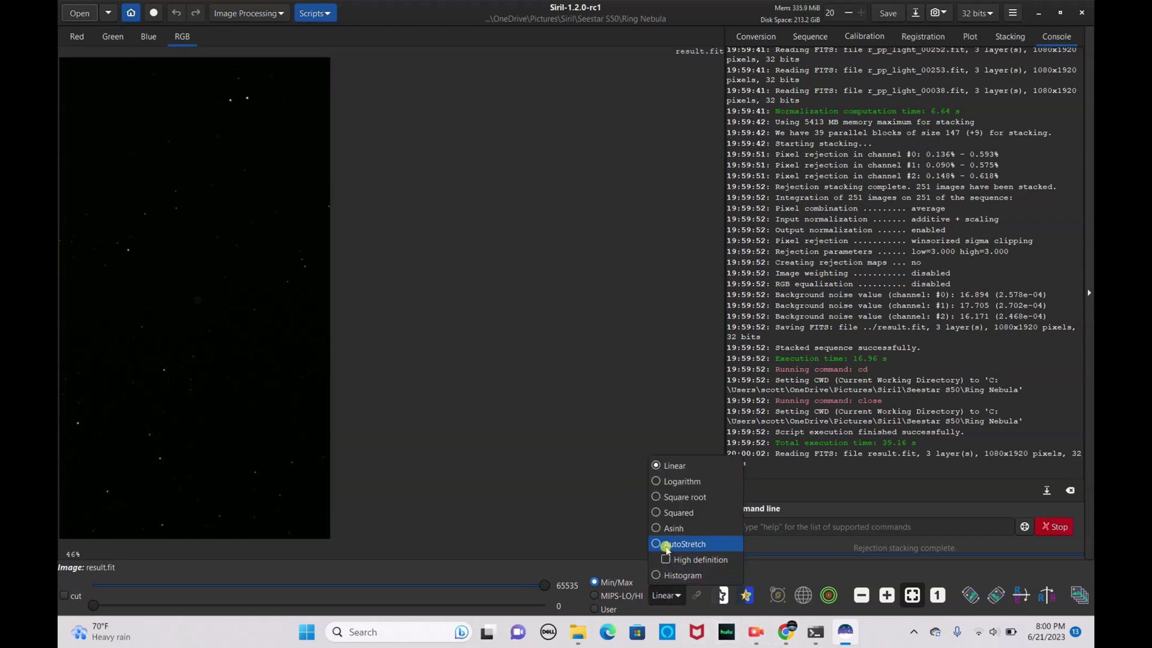
left_click(666, 547)
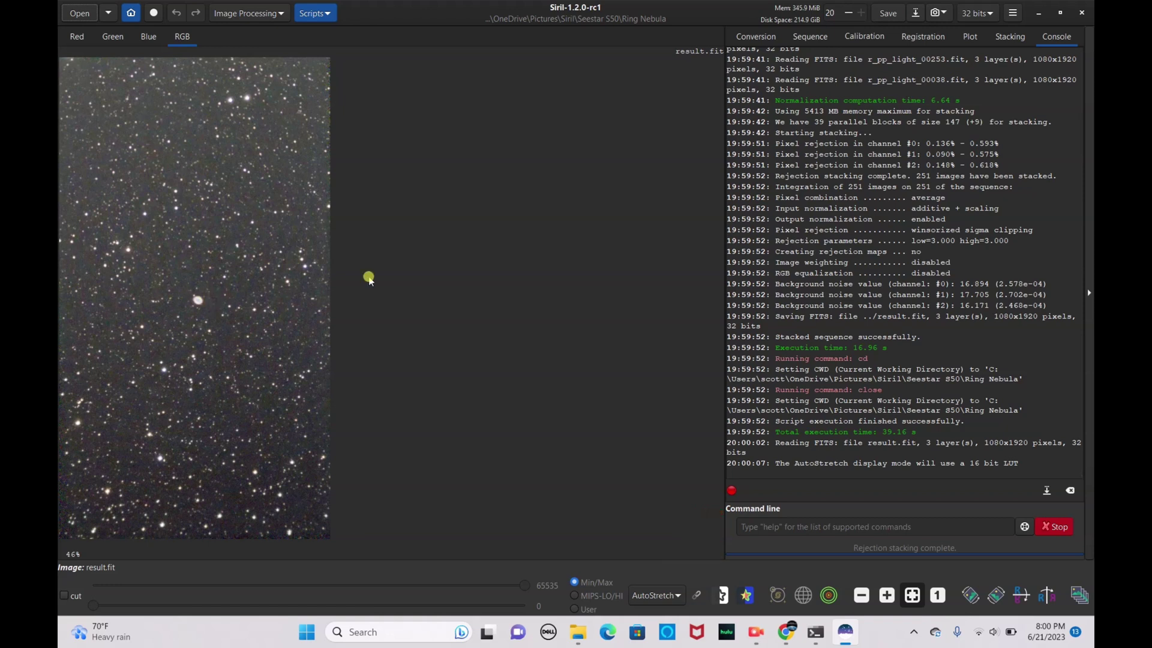
Generate background samples with a grid tolerance of 1.55, compute the background and apply the subtraction to the image
left_click(264, 12)
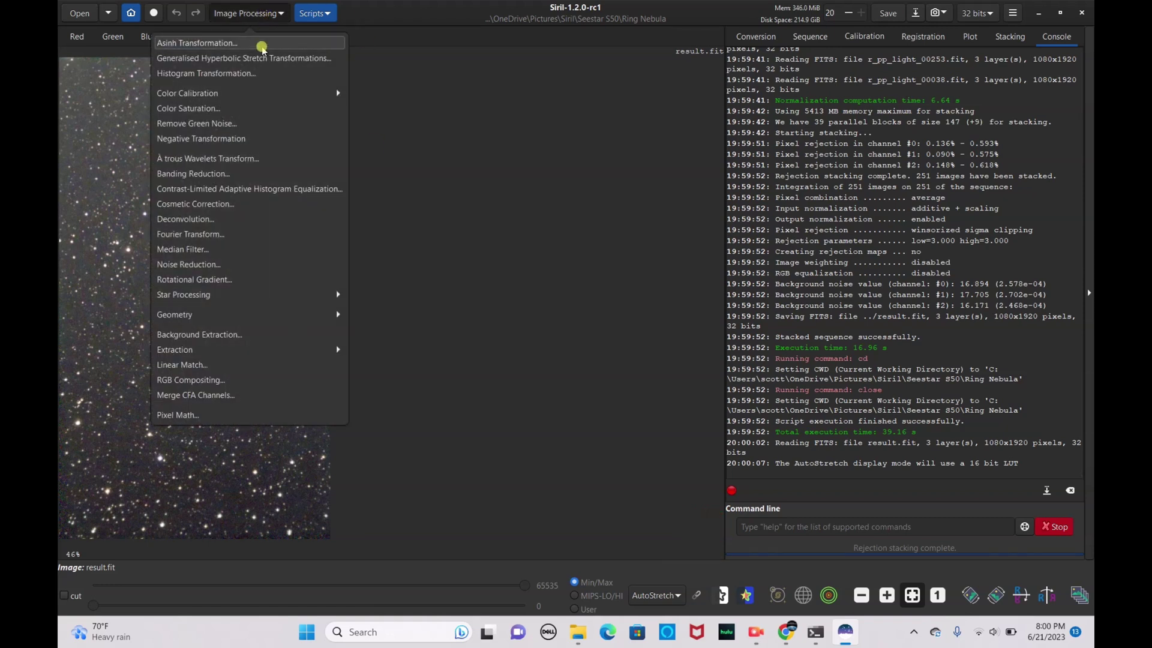
left_click(265, 333)
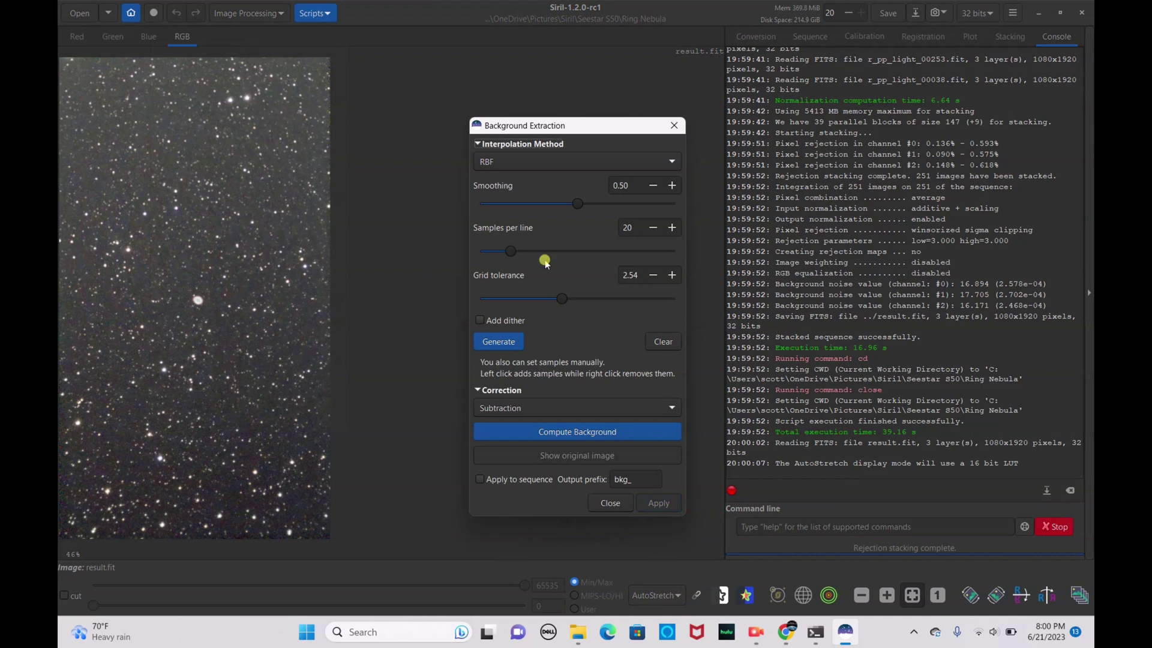
left_click(486, 342)
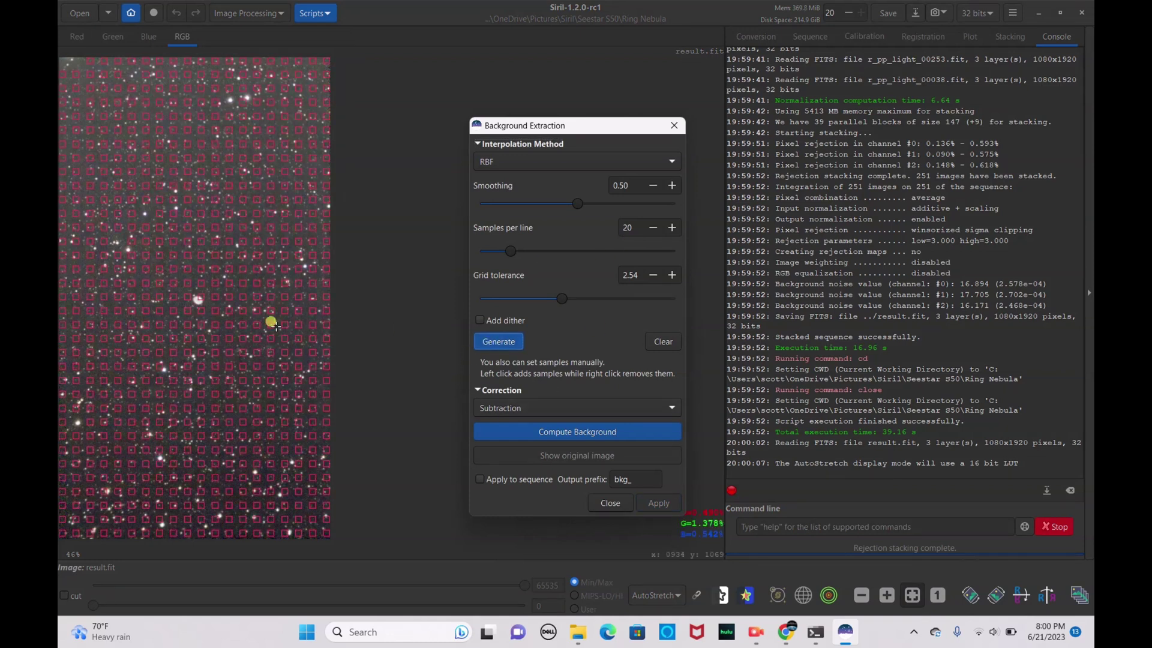
left_click_drag(535, 296, 532, 298)
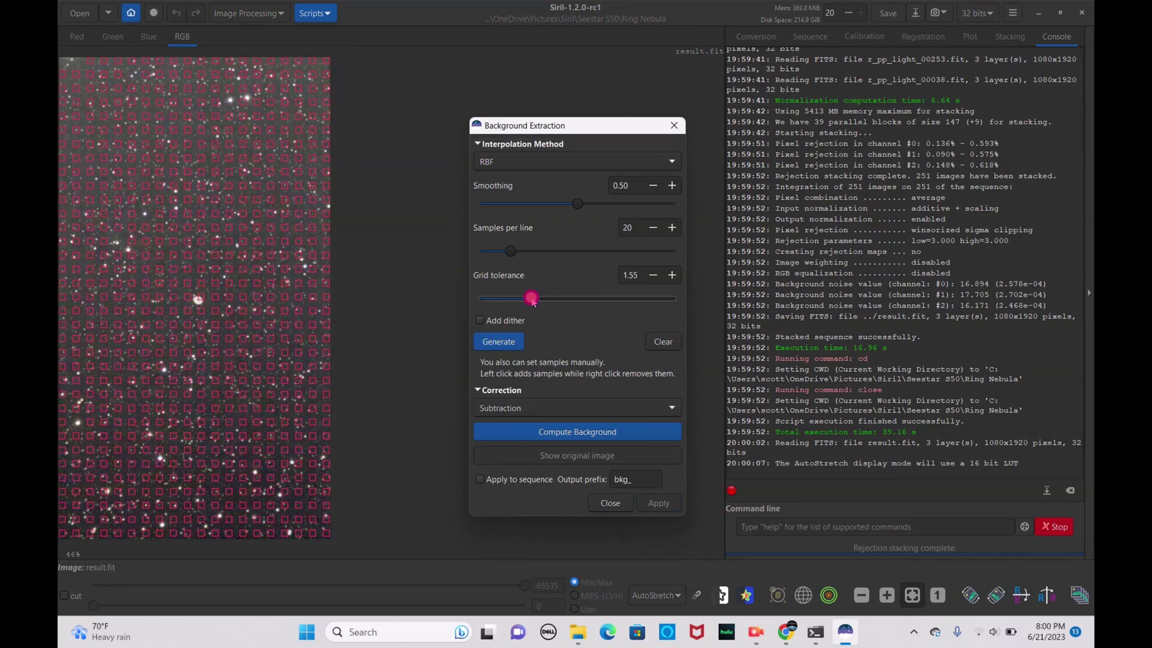
left_click(504, 343)
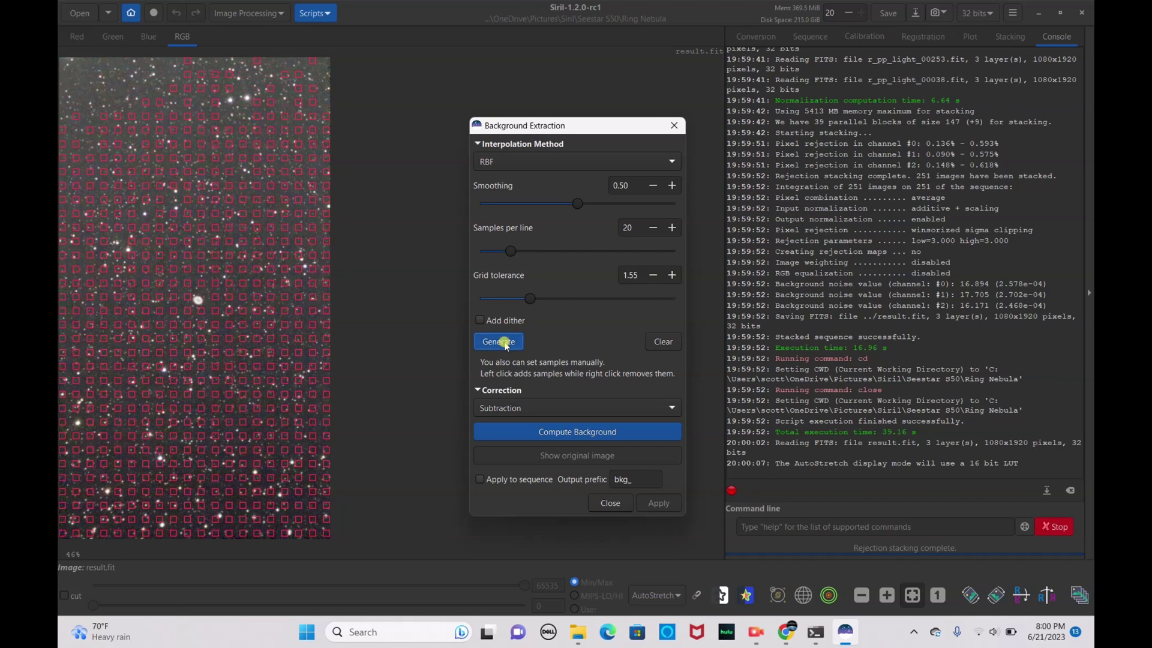
left_click(611, 434)
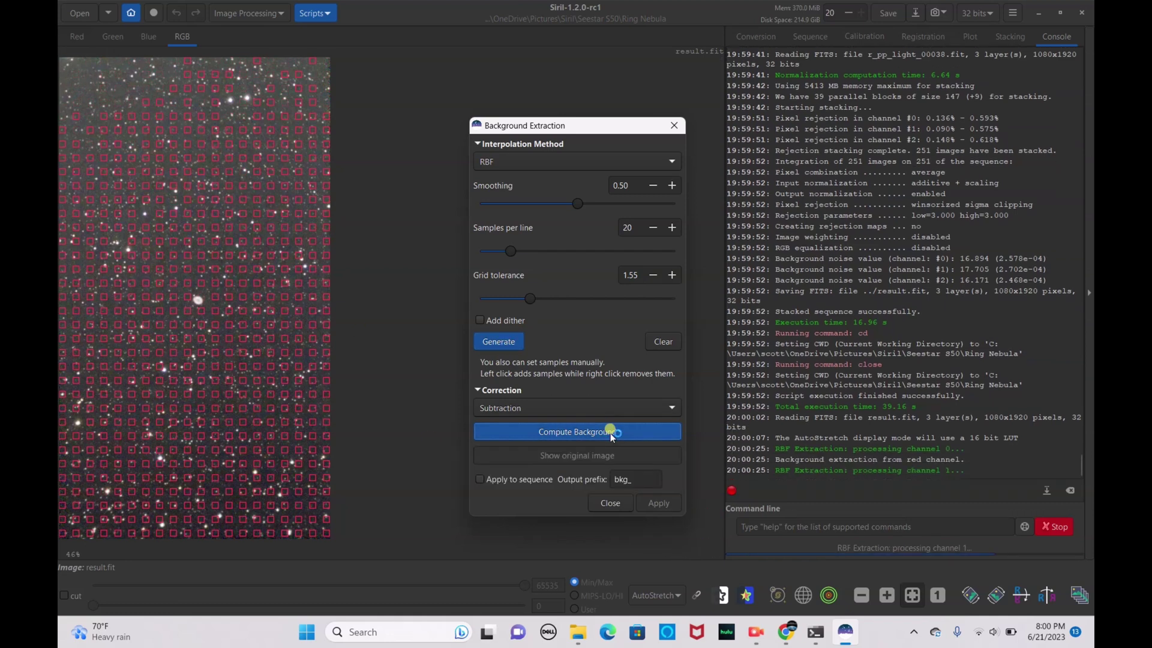
left_click(651, 505)
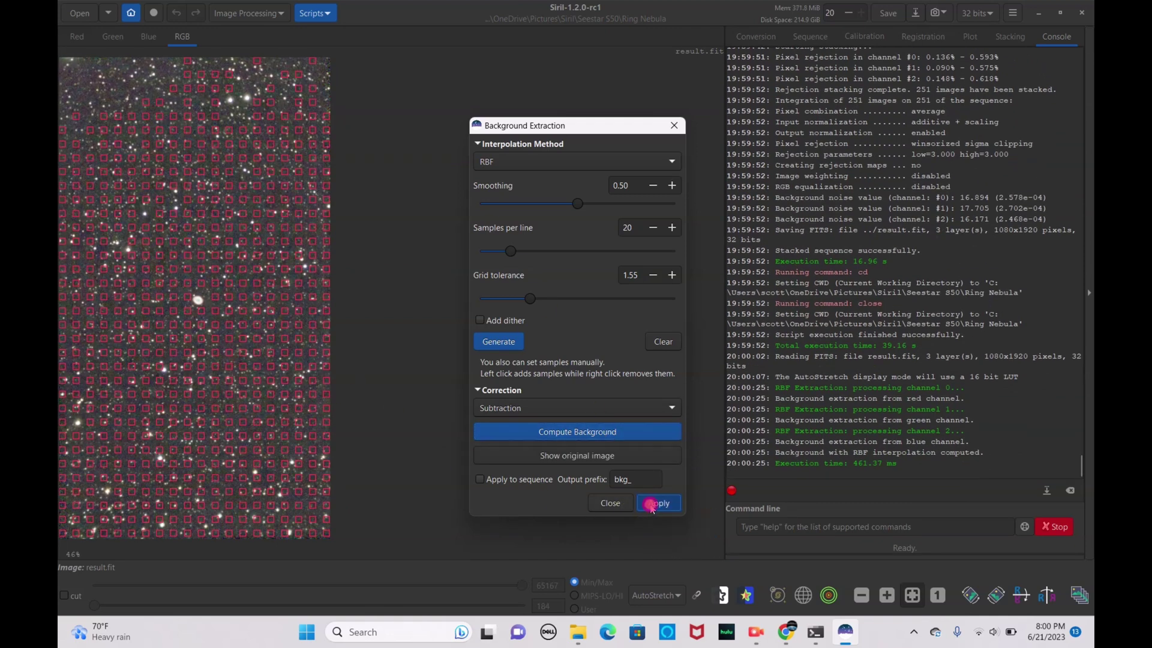
Apply Remove Green Noise to the Ring Nebula image
left_click(272, 12)
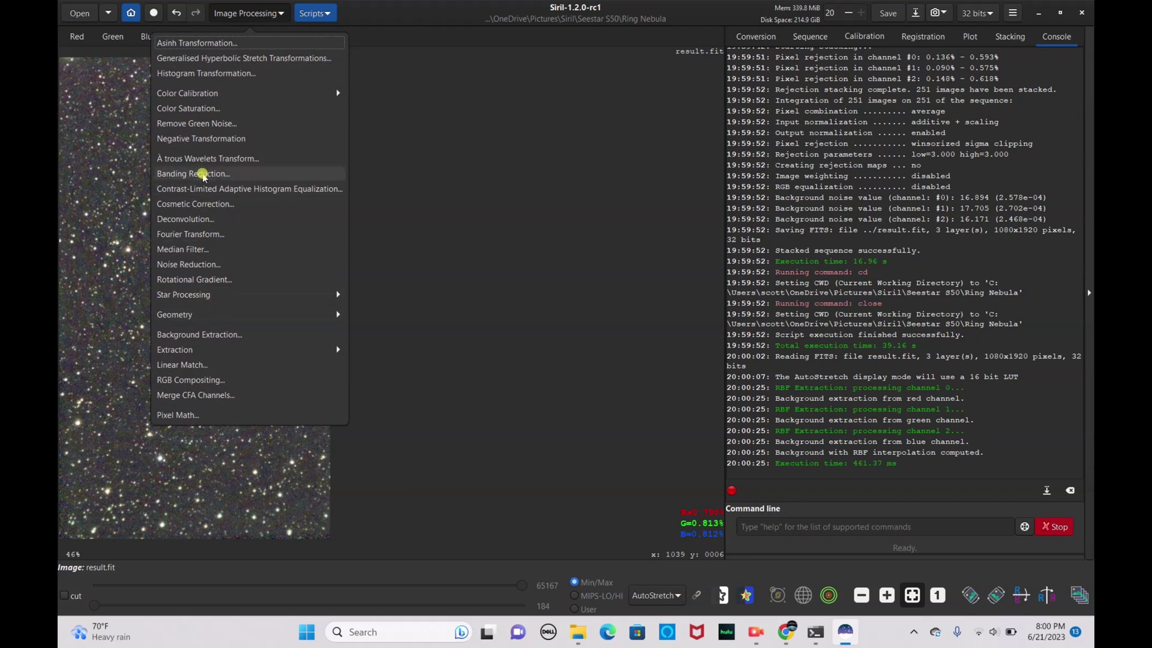
left_click(204, 123)
left_click(656, 370)
left_click(602, 371)
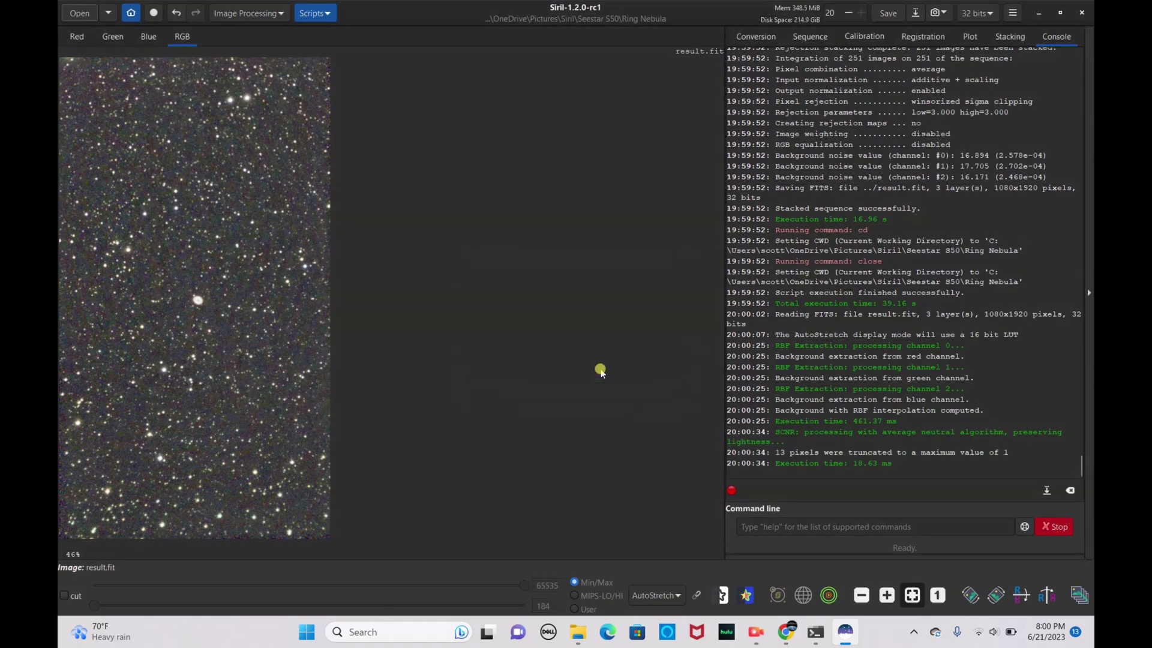
Run Photometric Color Calibration using the SIMBAD coordinates of M57, and save the calibrated image
left_click(267, 15)
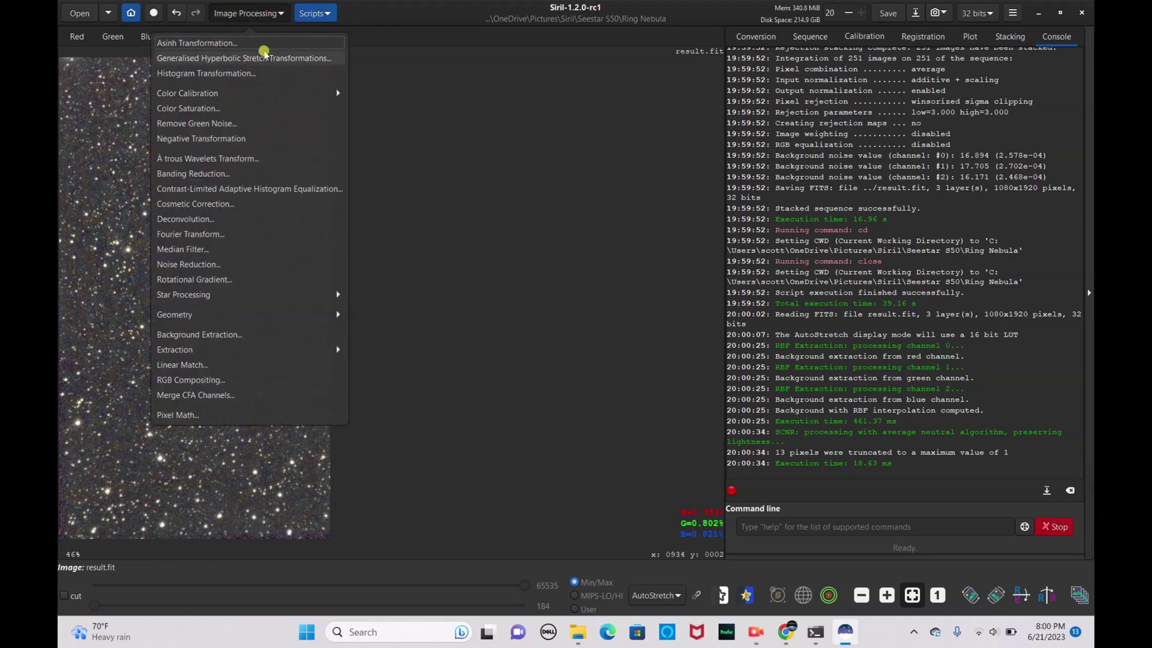
left_click(252, 93)
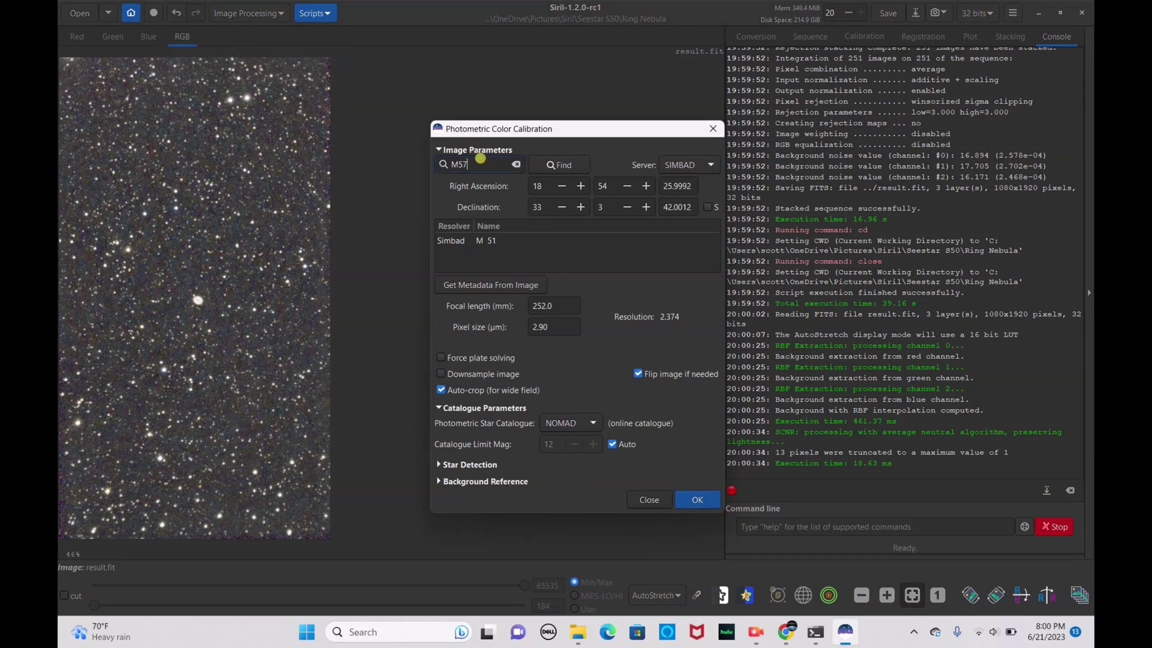
left_click(574, 163)
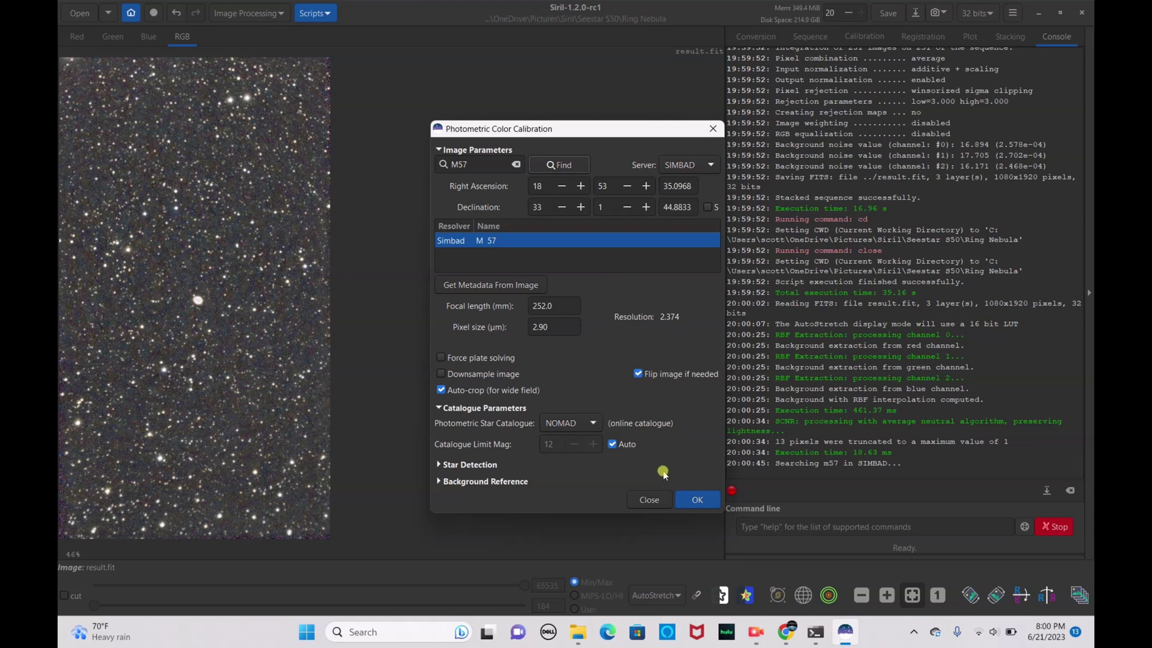
left_click(693, 500)
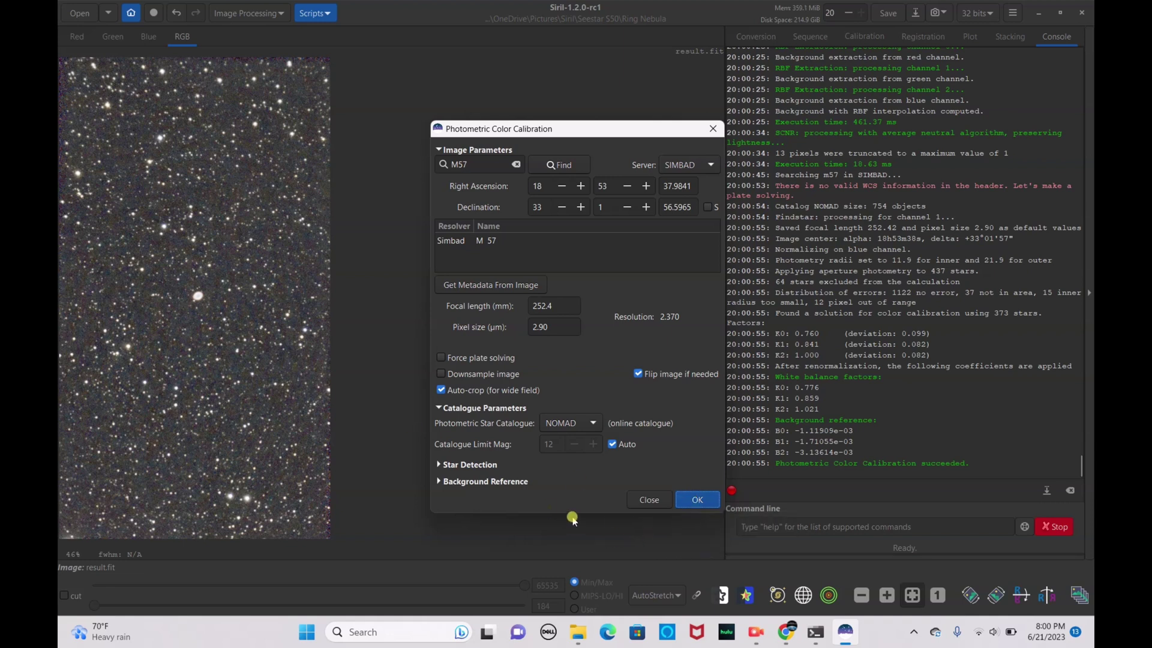
left_click(649, 499)
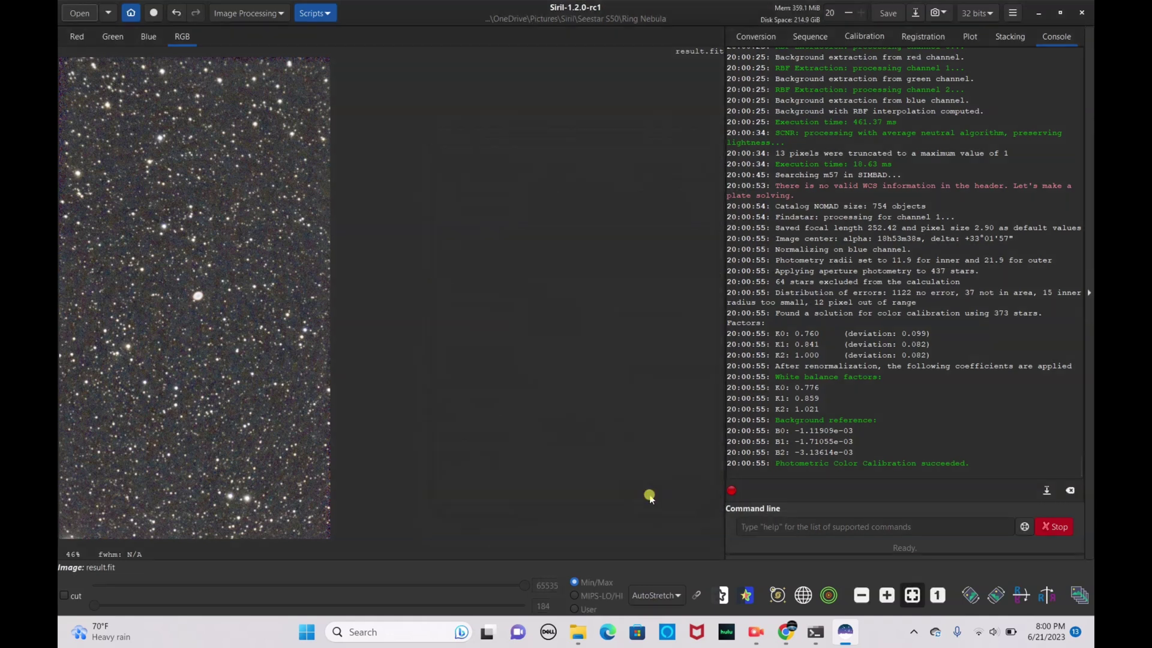
left_click(889, 13)
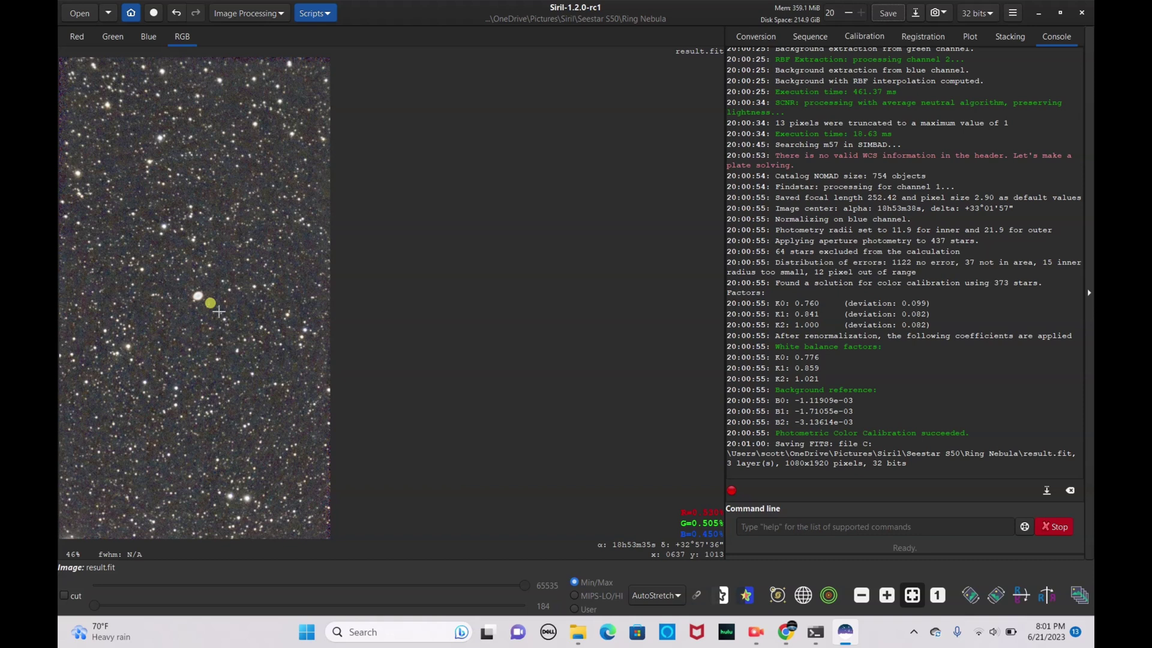
Run StarNet Star Removal with linear image pre-stretch, x2 upsampling and star mask generation
left_click(224, 8)
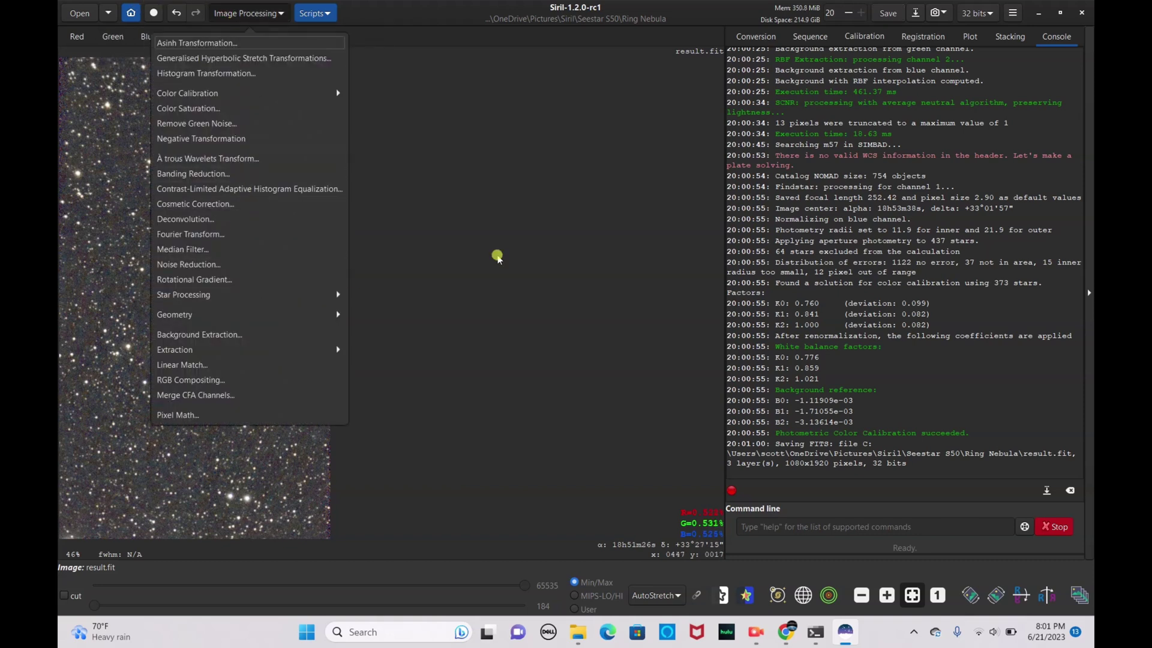
left_click(597, 194)
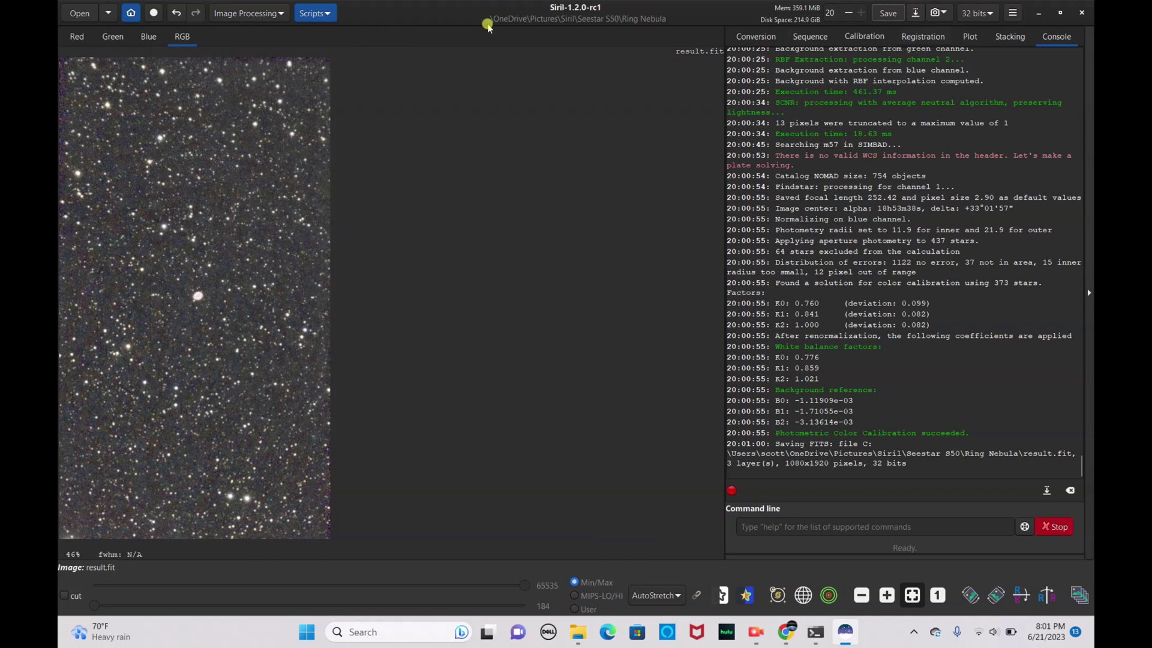
left_click(246, 14)
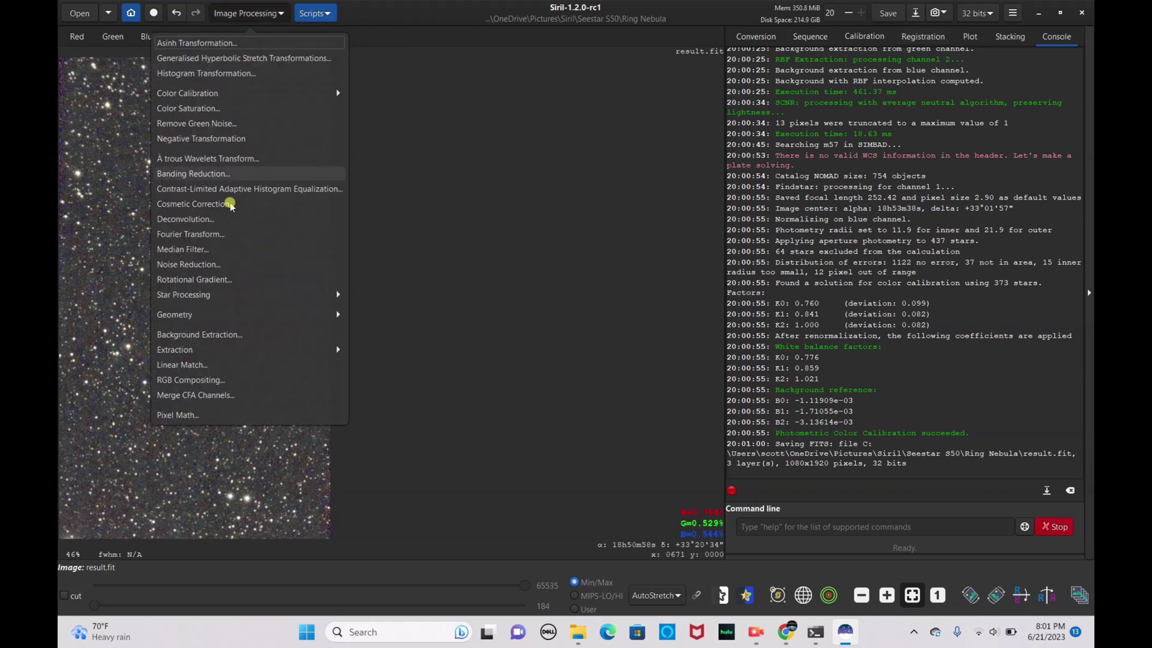
left_click(216, 294)
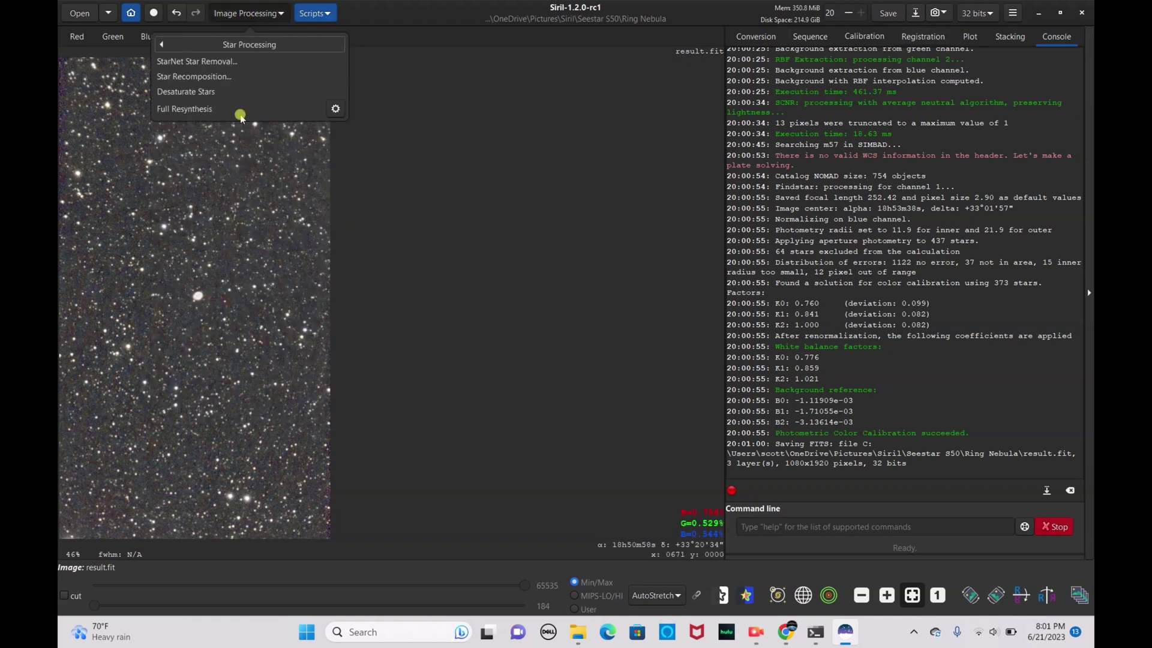
left_click(222, 62)
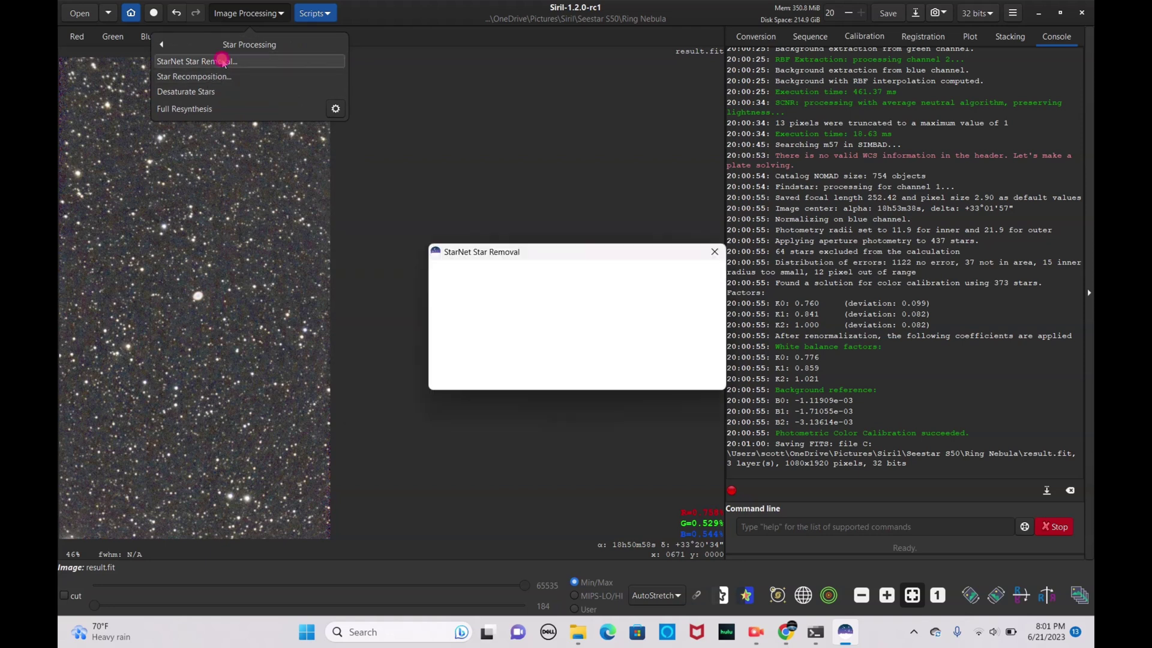
left_click(502, 272)
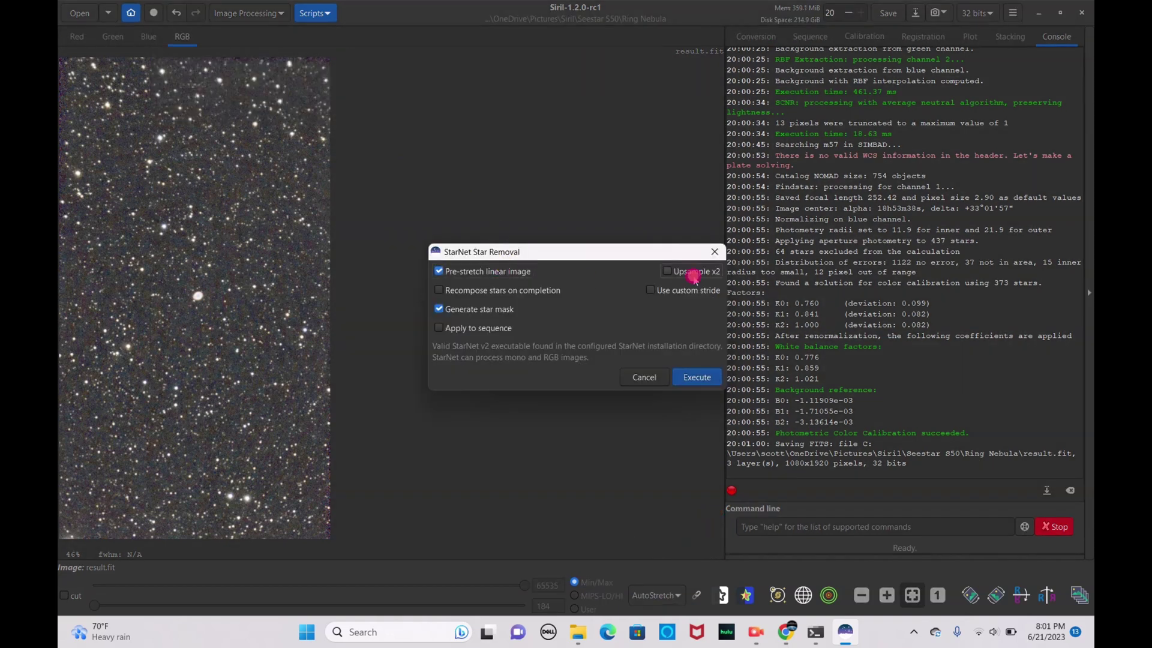
left_click(698, 377)
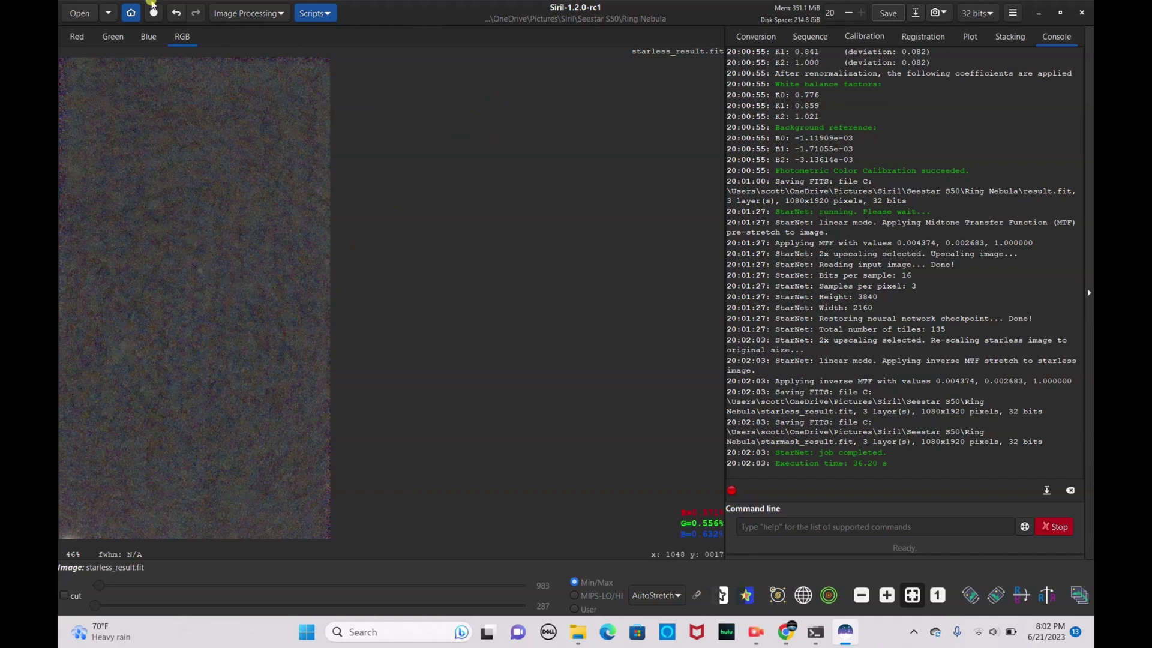
Open result.fit from the Ring Nebula folder and set its display mode to Linear
left_click(77, 12)
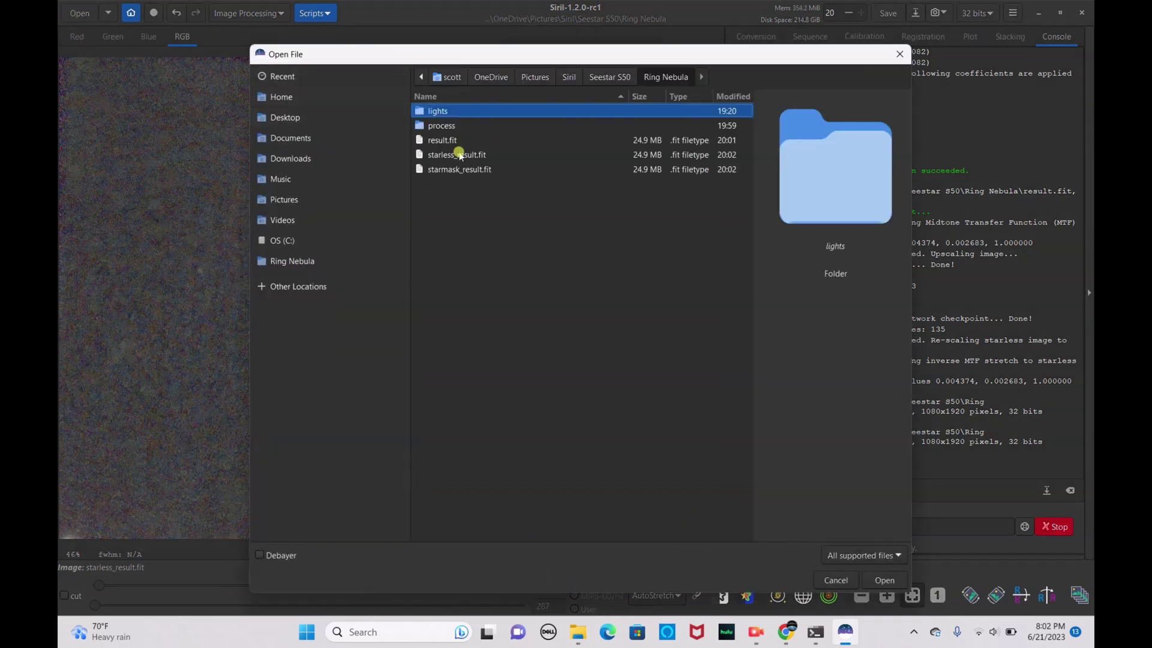
left_click(460, 141)
left_click(888, 580)
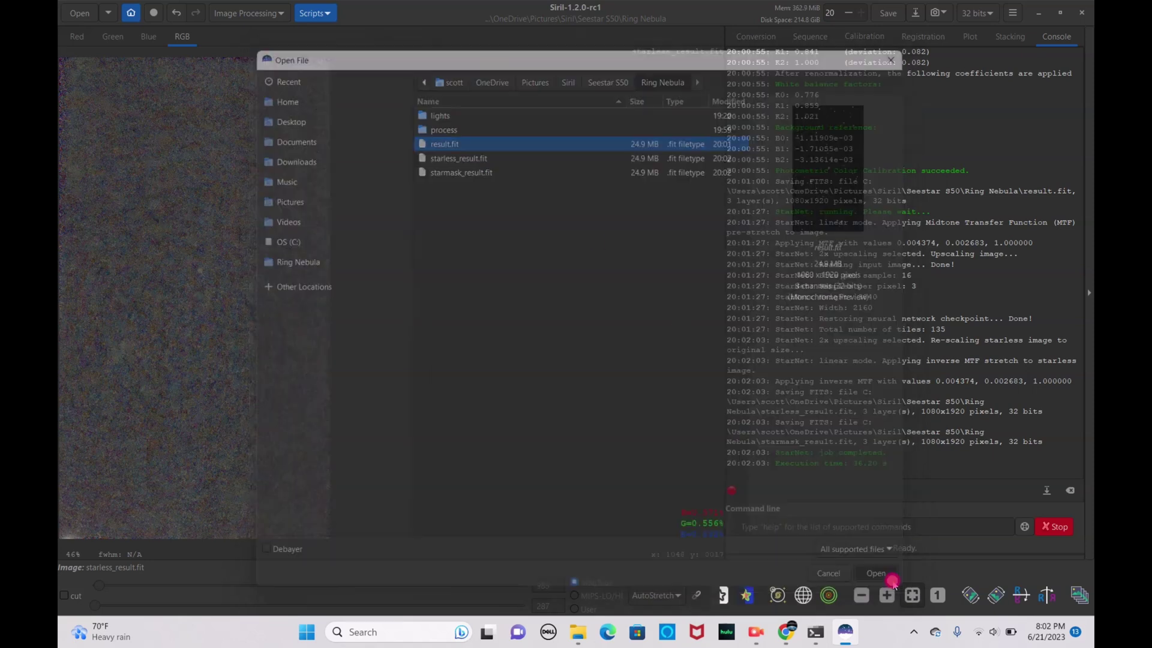
left_click(667, 596)
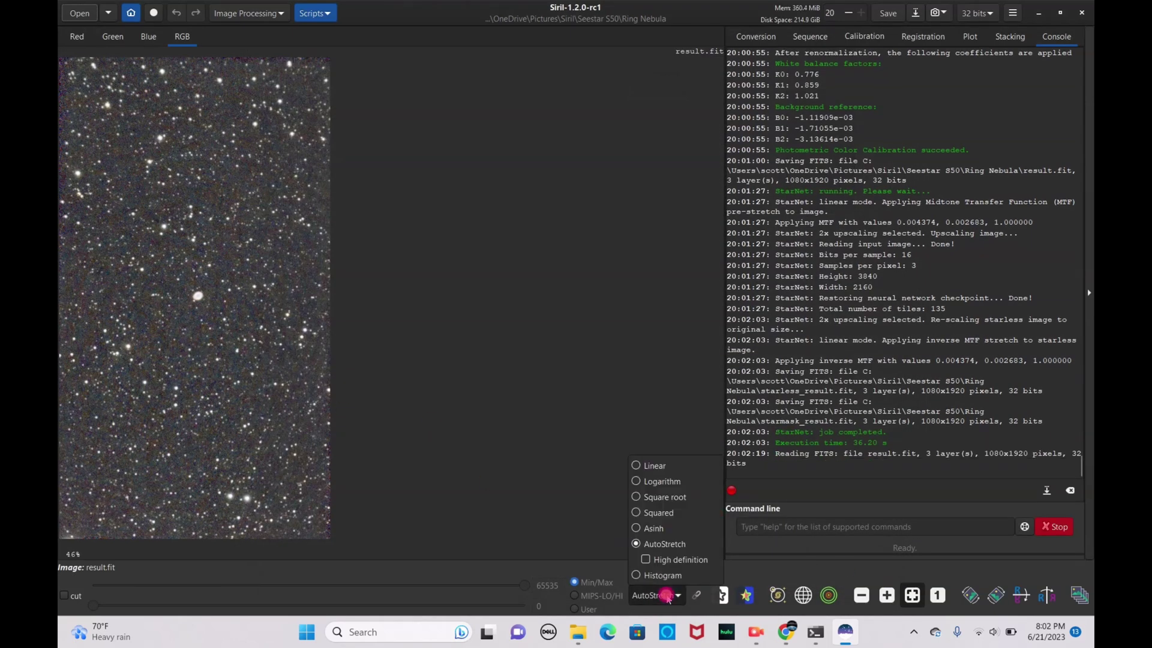
left_click(650, 467)
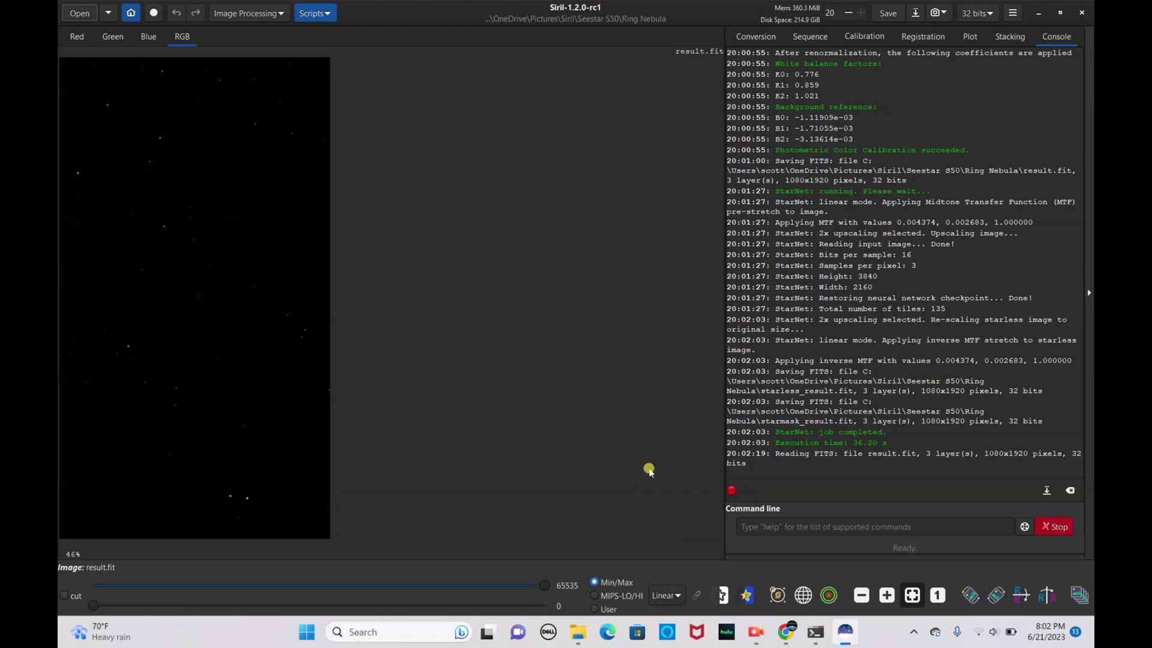
Apply a Generalised Hyperbolic Stretch with stretch factor about 3.594 and symmetry point 0.00491, viewing the histogram at zoom 100
left_click(257, 14)
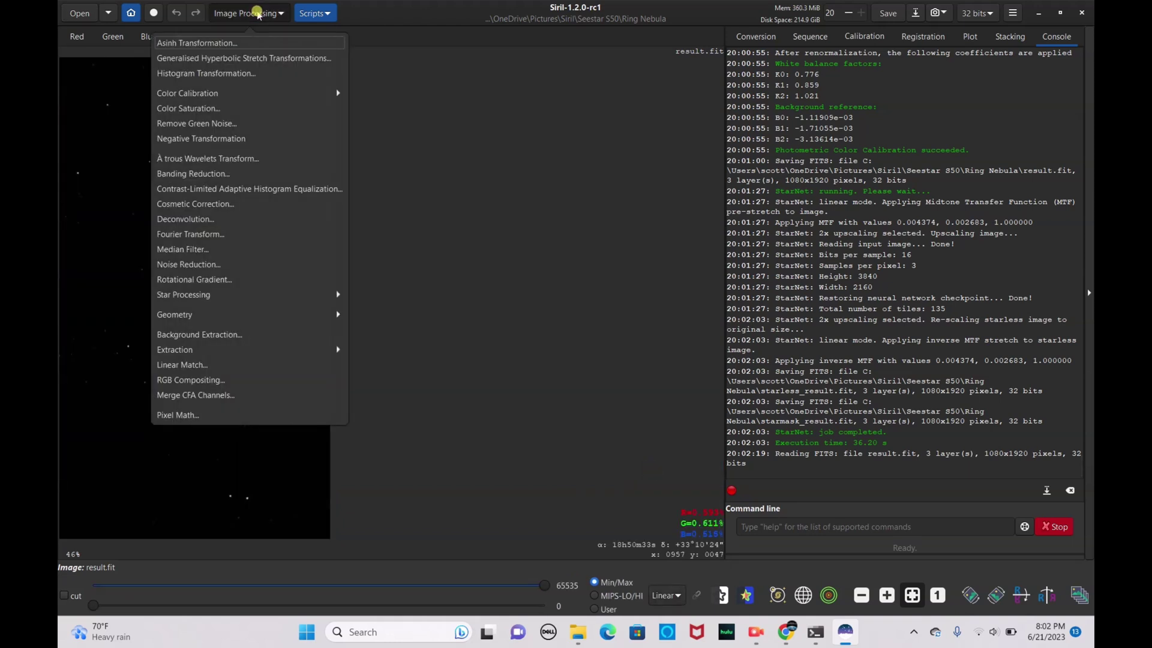
left_click(252, 58)
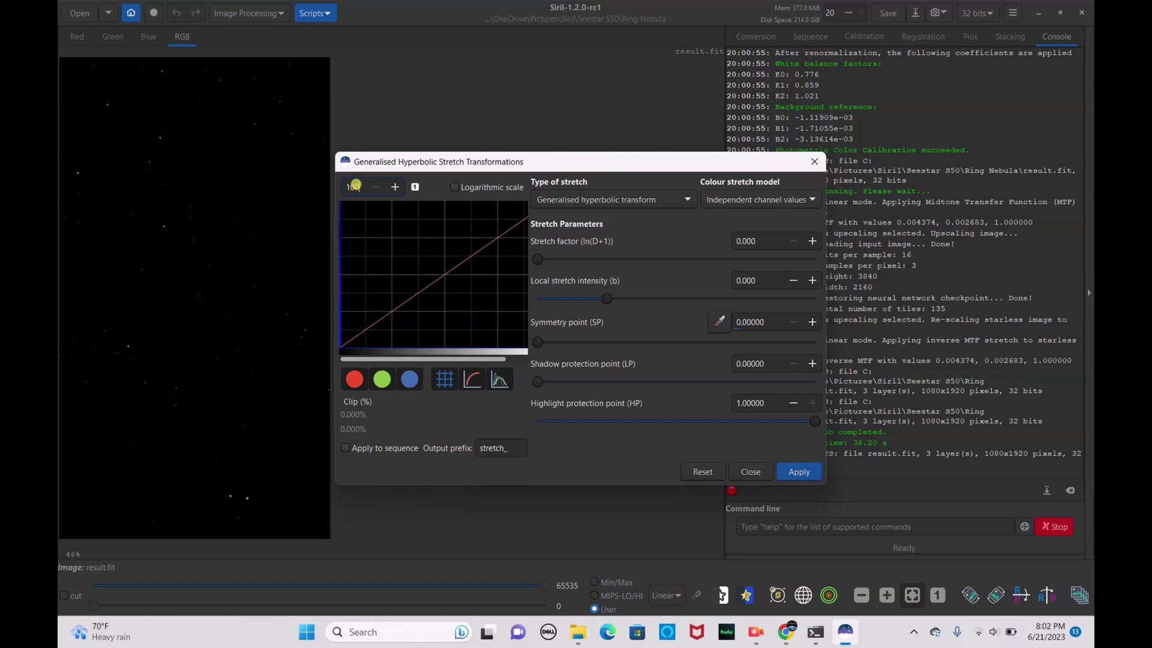
left_click(355, 186)
type("100")
key("Return")
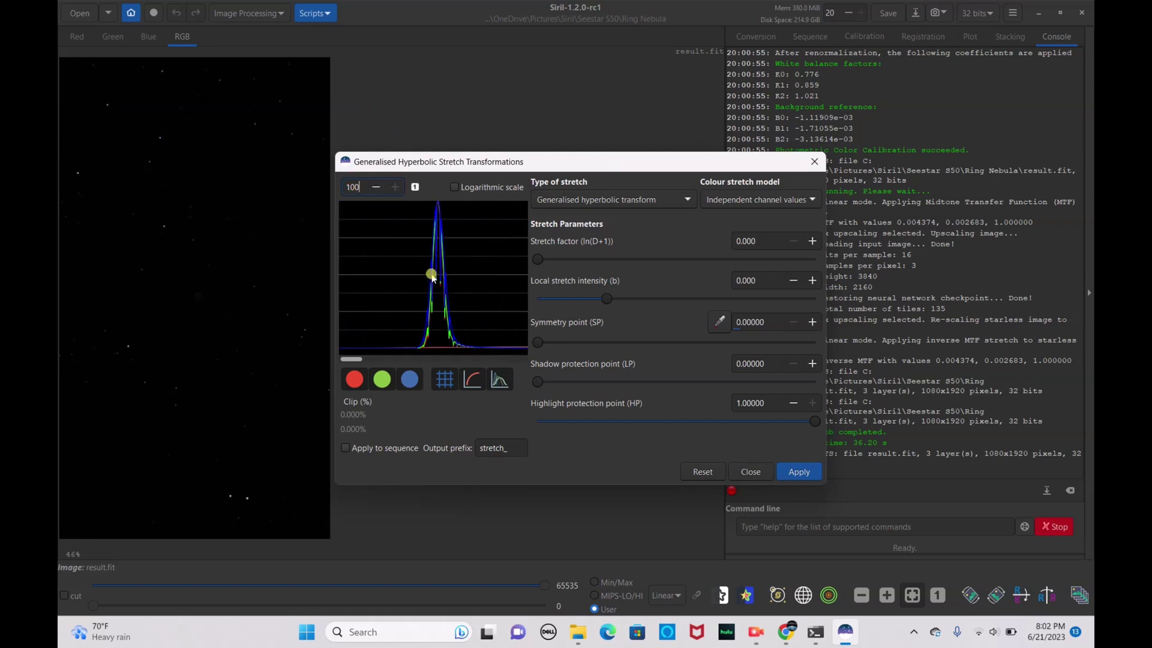
left_click_drag(537, 259, 630, 260)
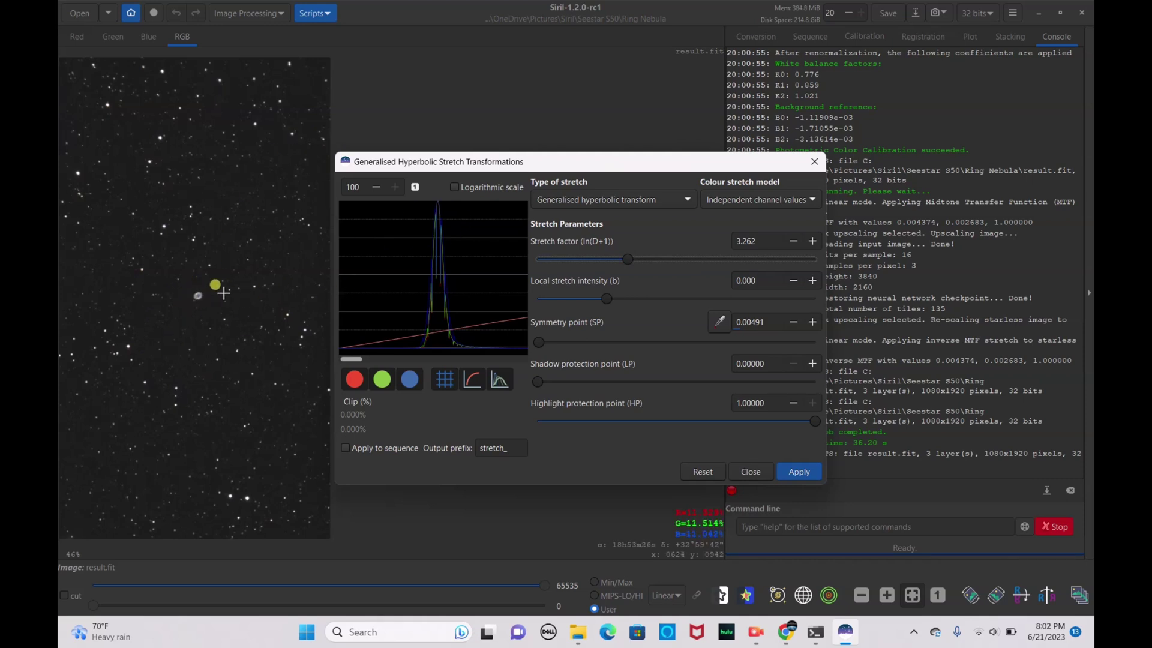
left_click(637, 259)
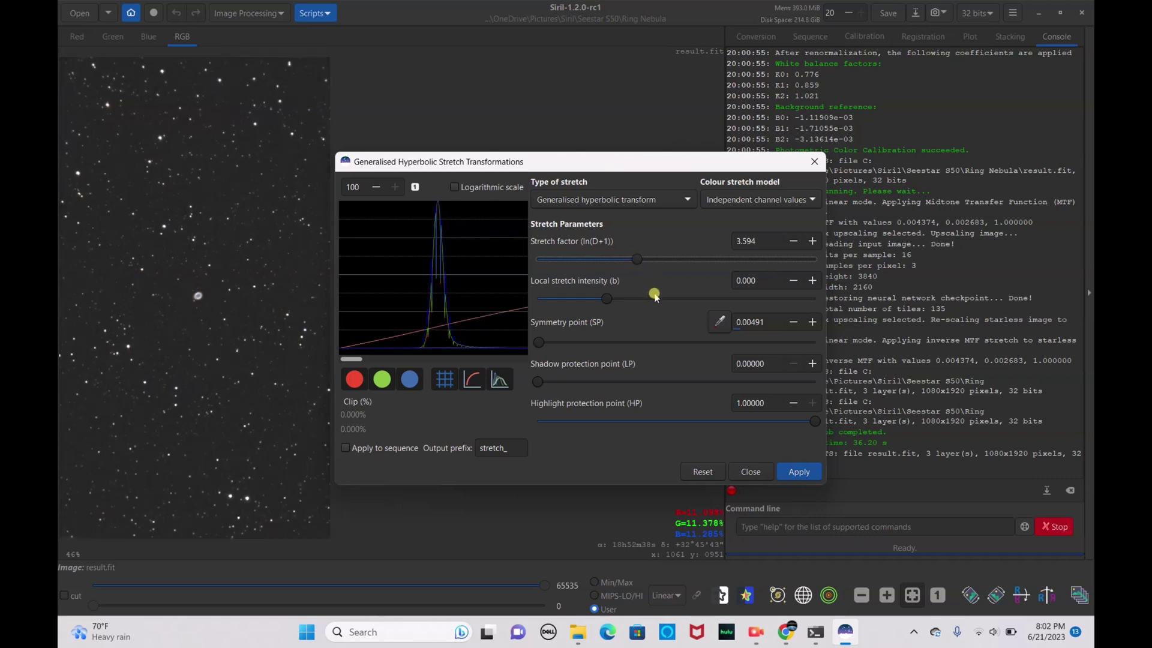
left_click(804, 475)
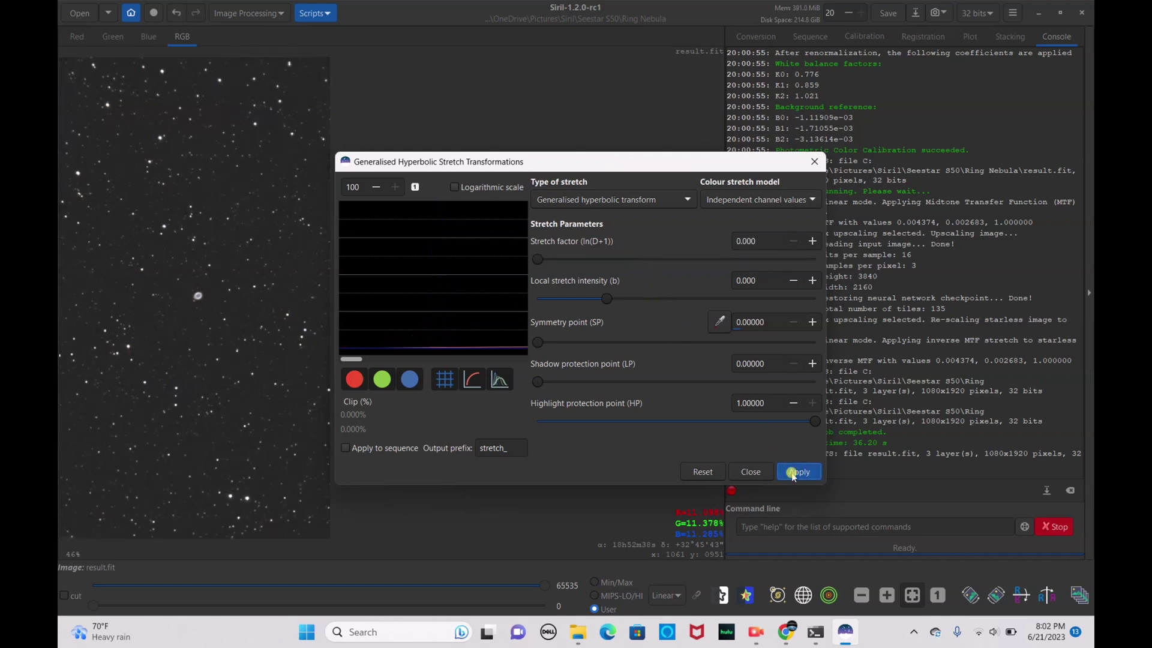
left_click(752, 472)
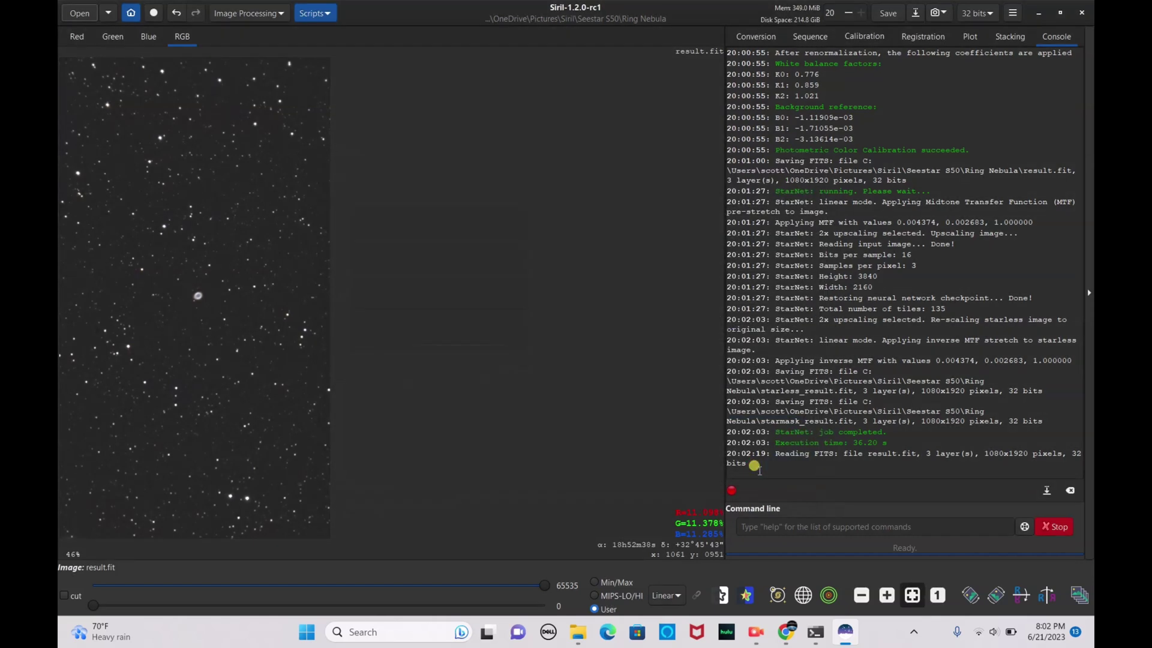
Apply a Histogram Transformation with the histogram zoom reset to 1 and the shadows raised to about 0.0536
left_click(250, 12)
left_click(247, 73)
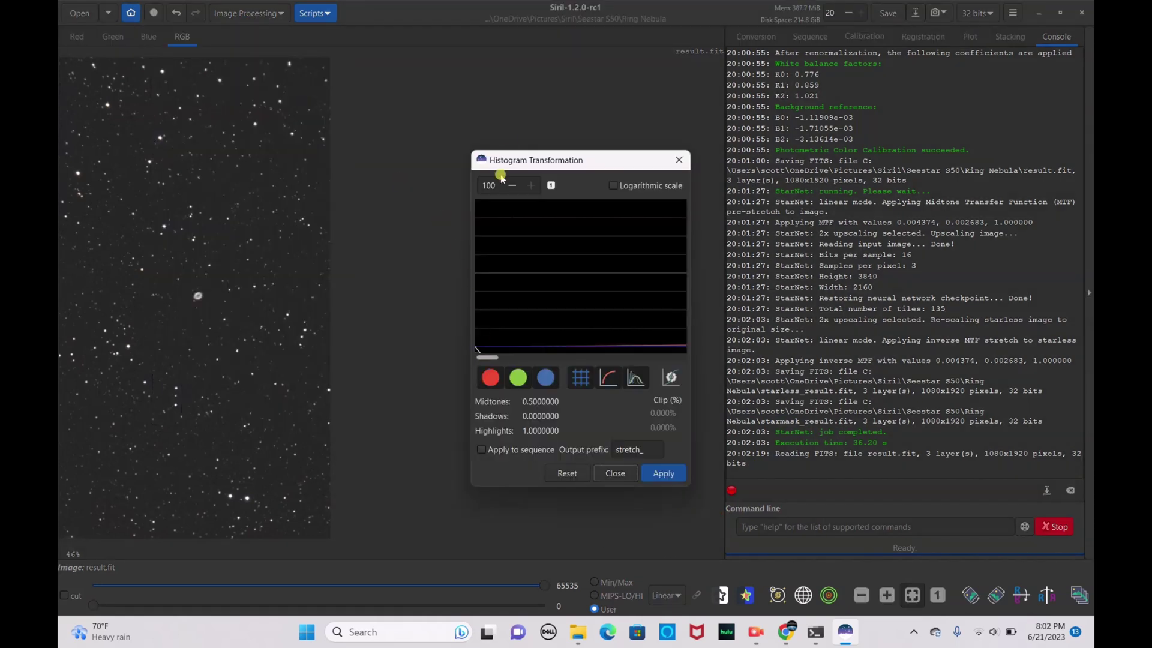
left_click(551, 185)
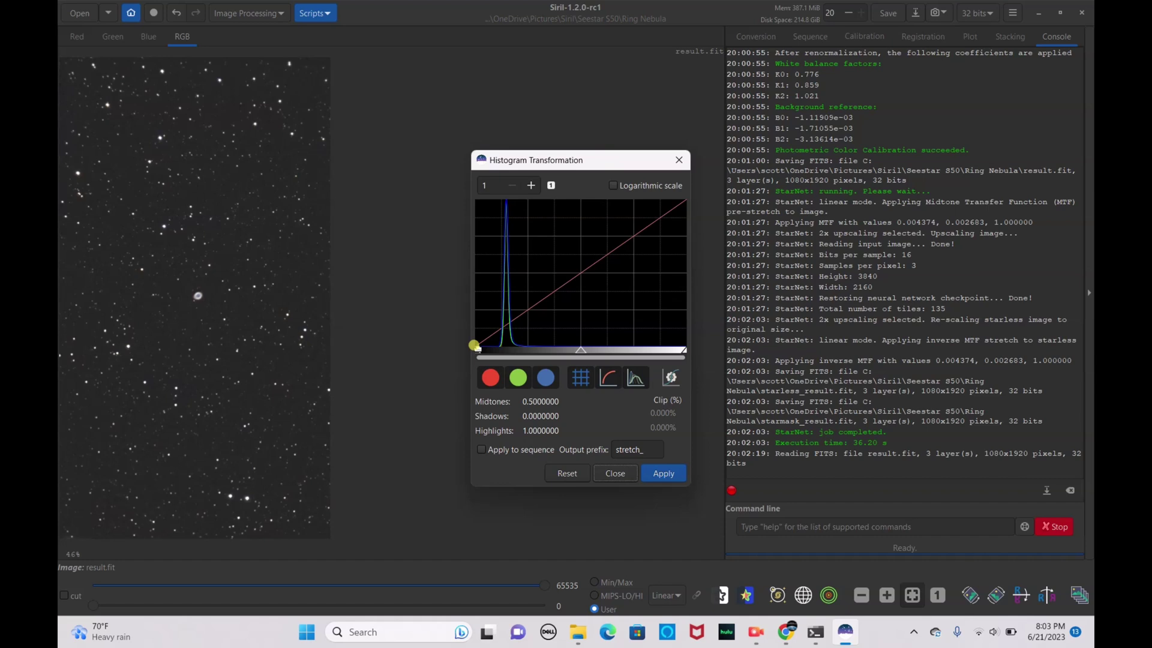
left_click_drag(473, 346, 484, 351)
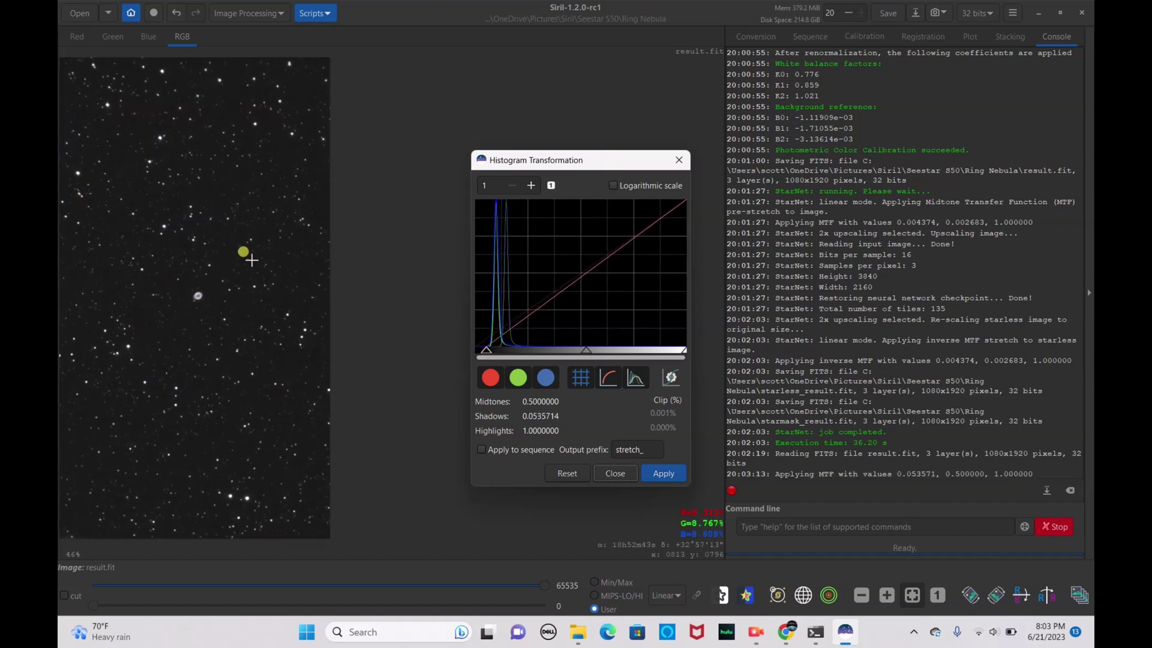
left_click(663, 474)
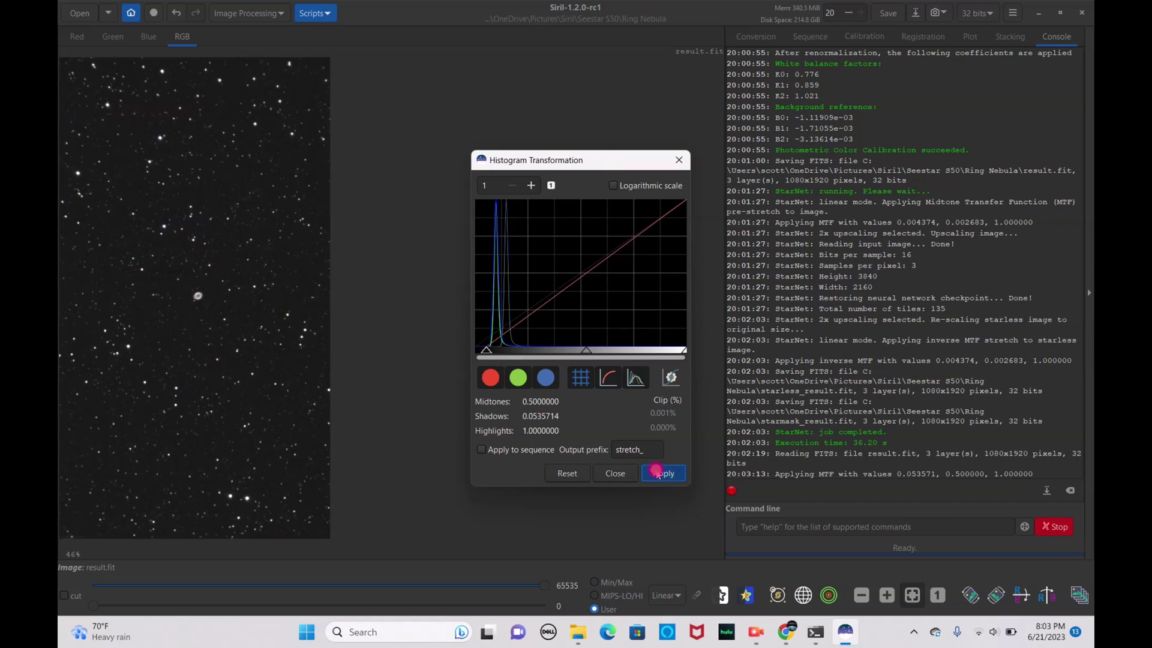
Apply a second Histogram Transformation with the shadows at about 0.0179 and close the dialog
left_click_drag(473, 348, 479, 352)
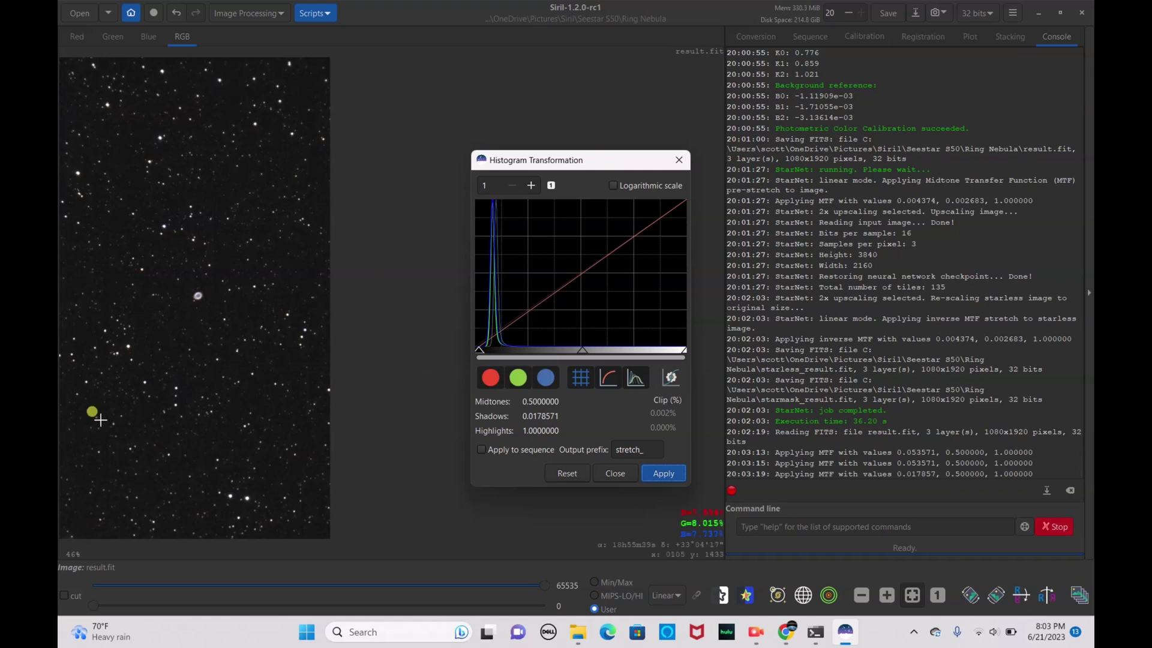
left_click(666, 479)
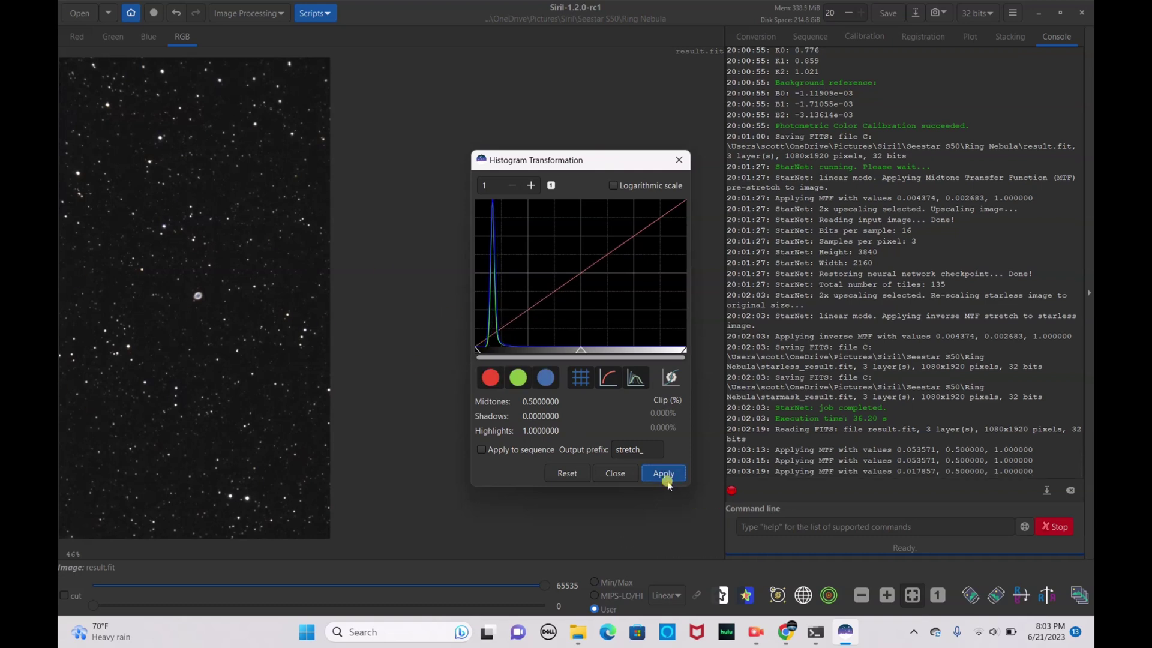
left_click(616, 473)
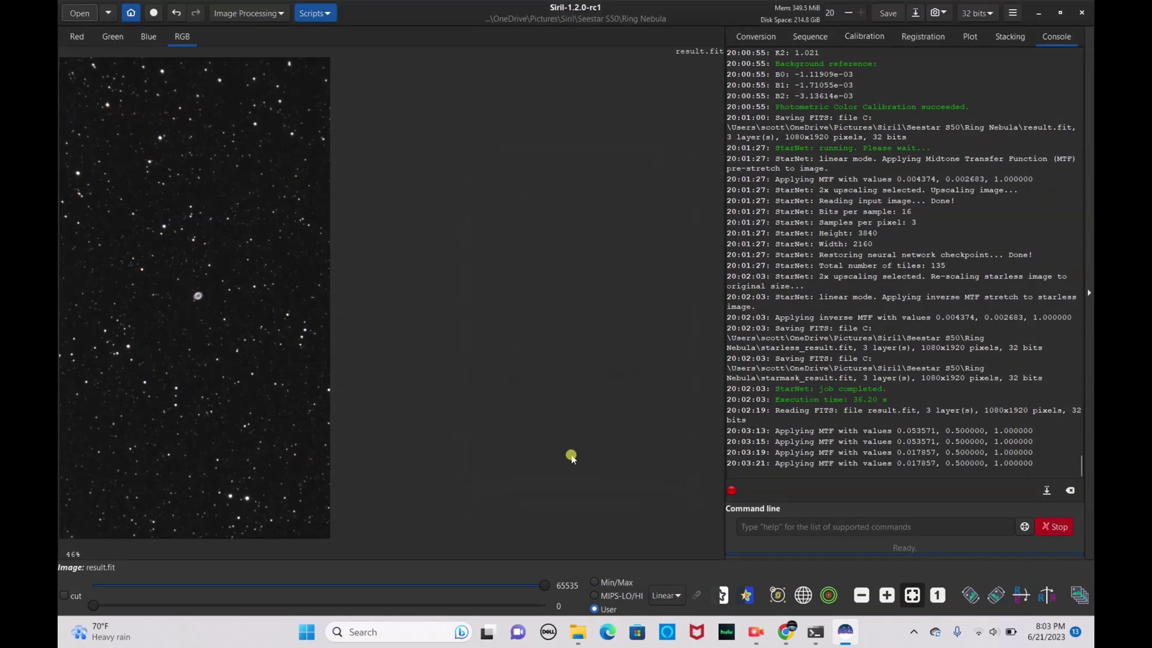
In Color Calibration, use a star-free sky area of about 51 × 45 px as background reference and neutralize the background
scroll(182, 290, "up", 3)
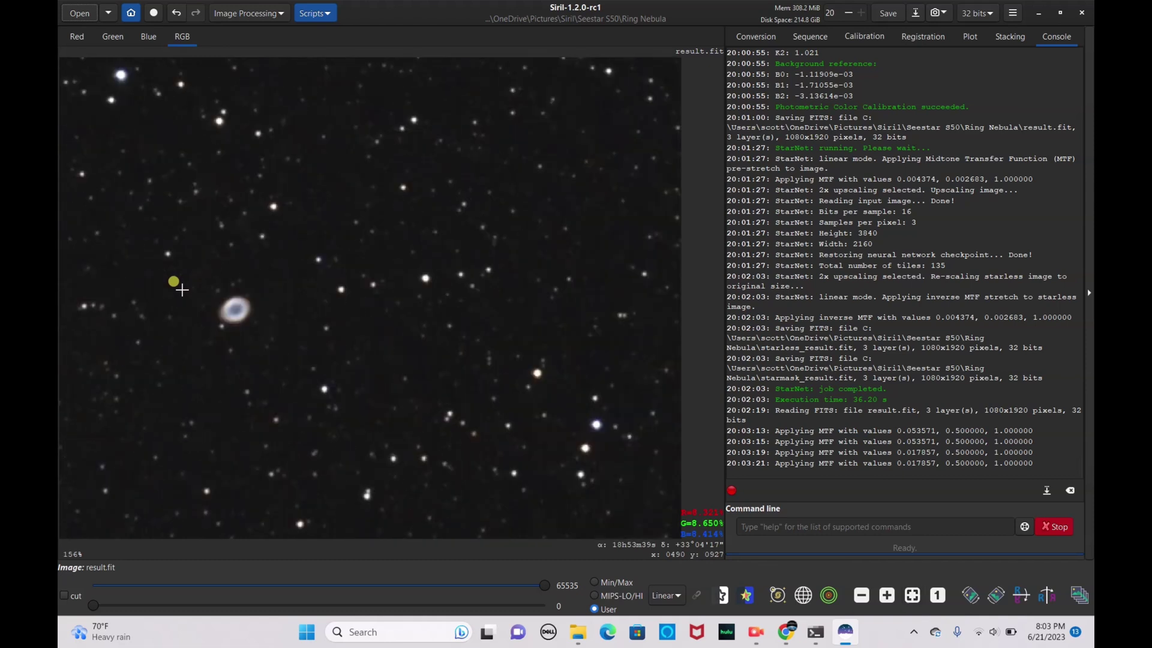
scroll(182, 289, "up", 2)
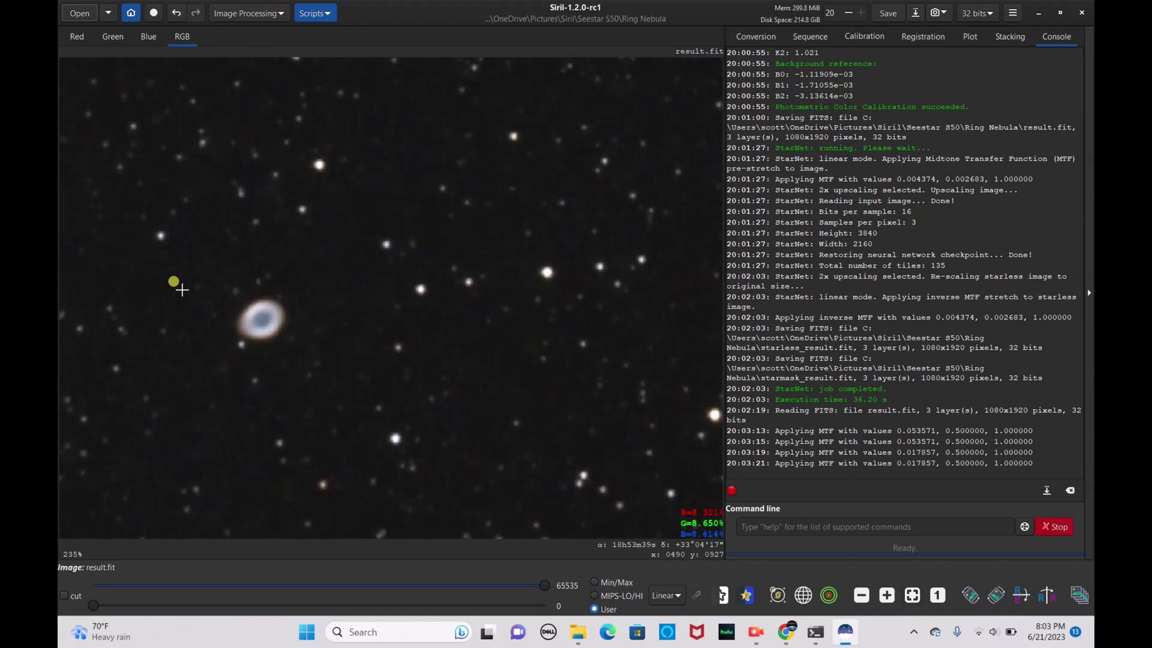
left_click(227, 11)
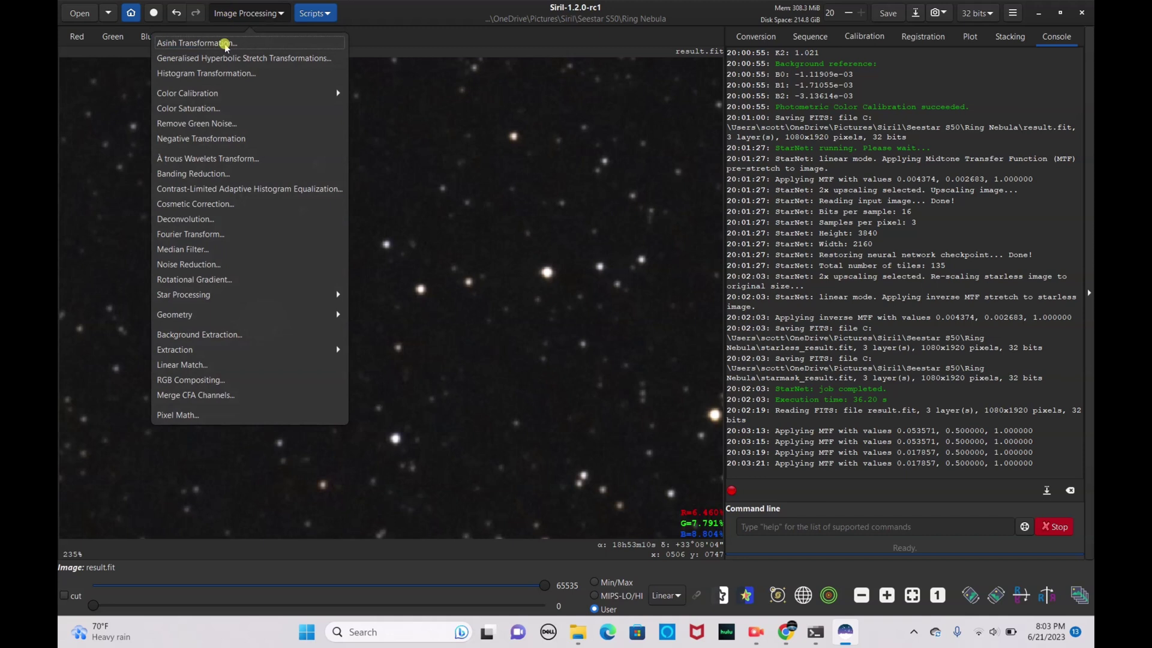
left_click(214, 94)
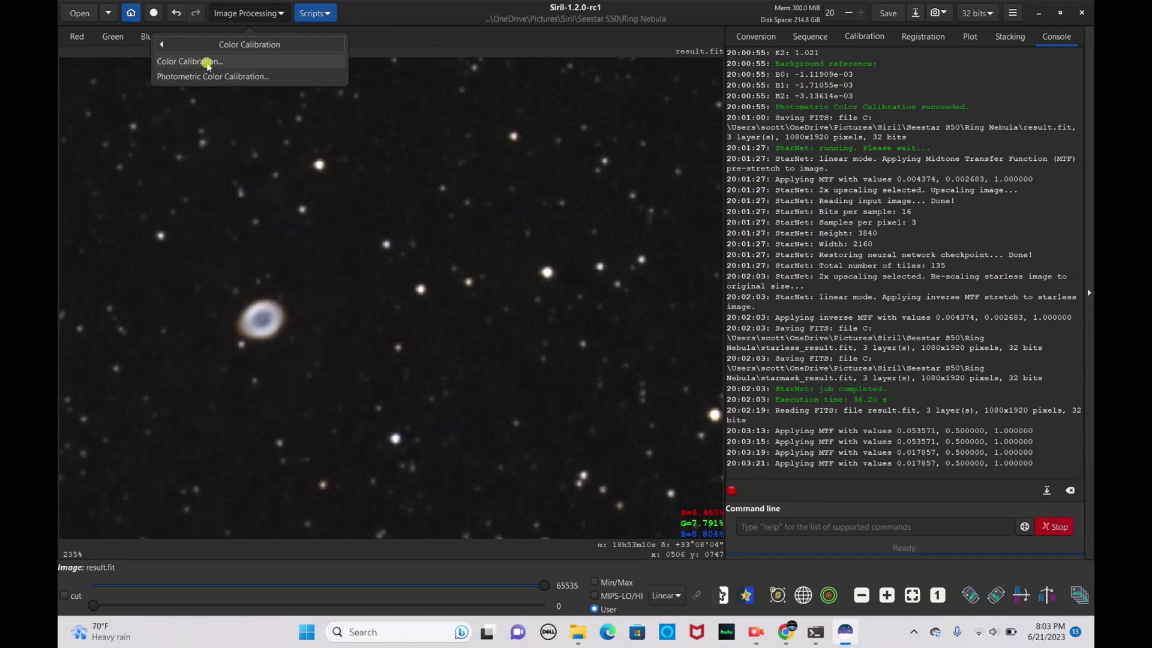
left_click(237, 61)
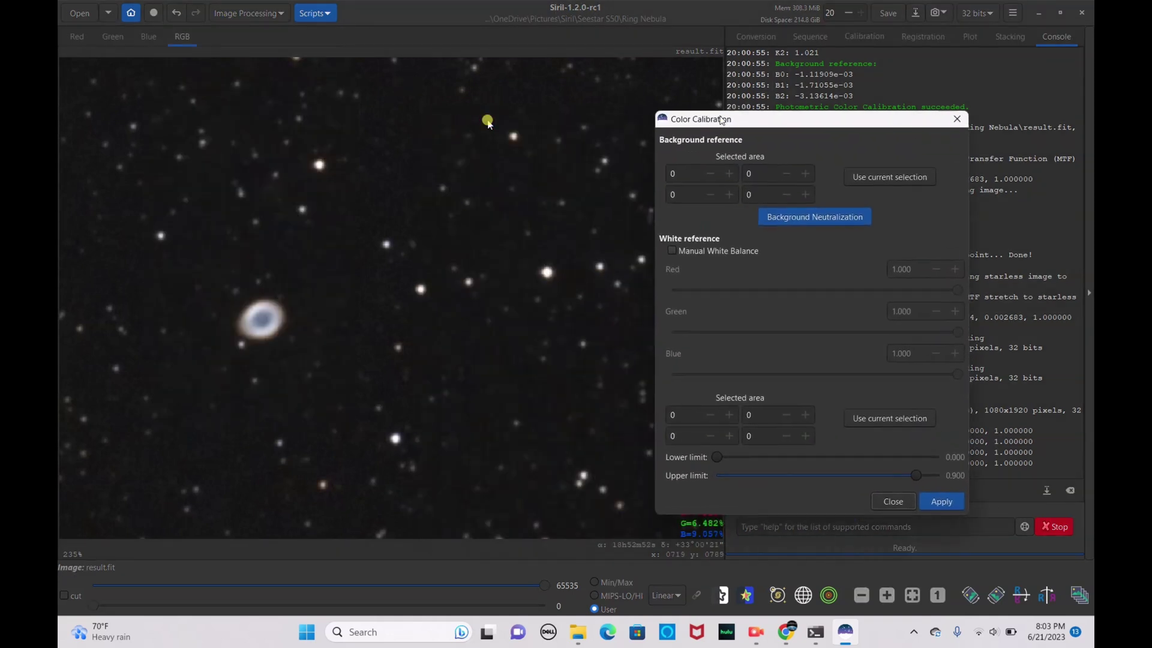
left_click_drag(385, 71, 451, 129)
left_click(898, 247)
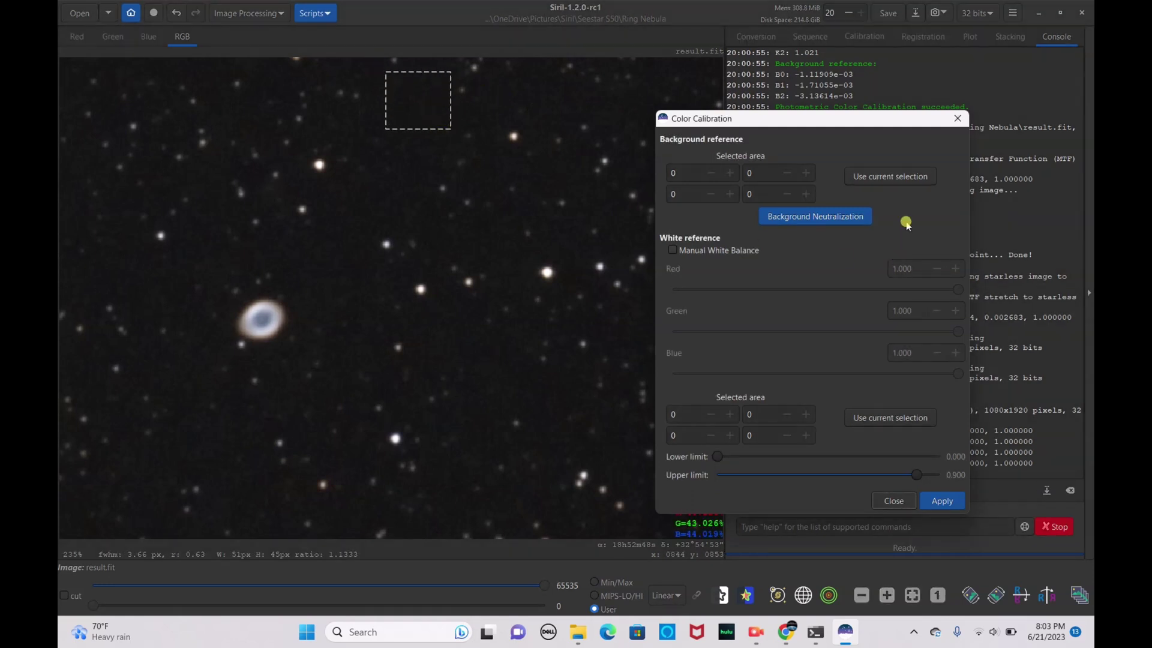
left_click(901, 177)
left_click(851, 214)
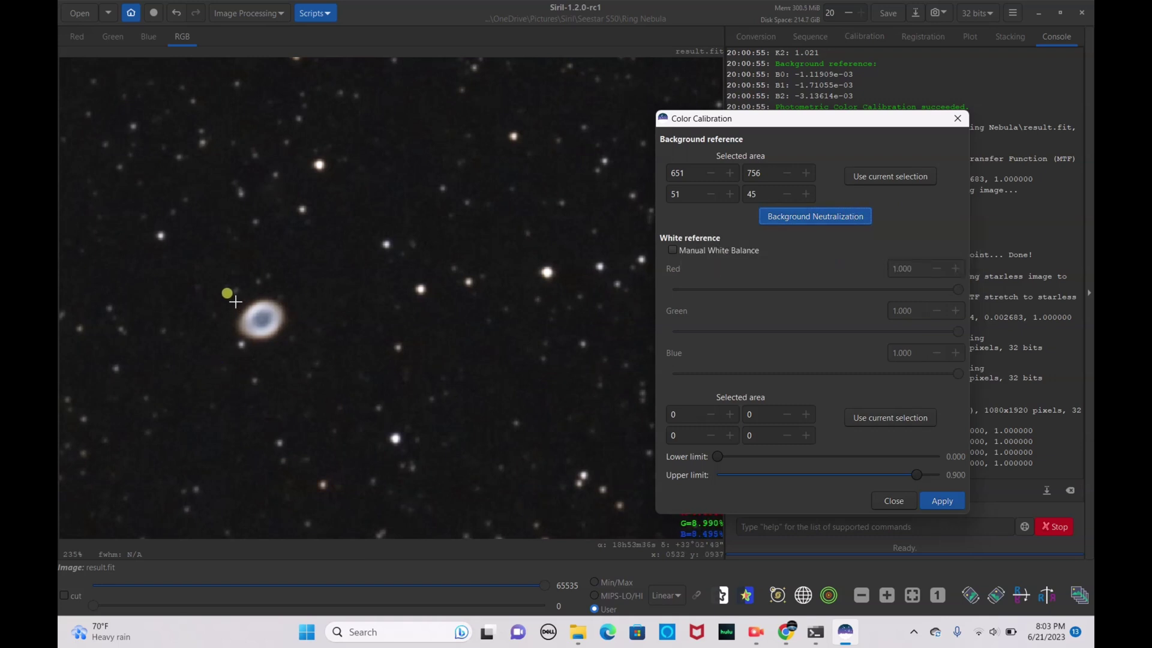
Use an area of about 23 × 19 px over the Ring Nebula as white reference and apply the color calibration
left_click_drag(245, 309, 274, 334)
left_click(777, 355)
left_click(882, 418)
left_click(944, 502)
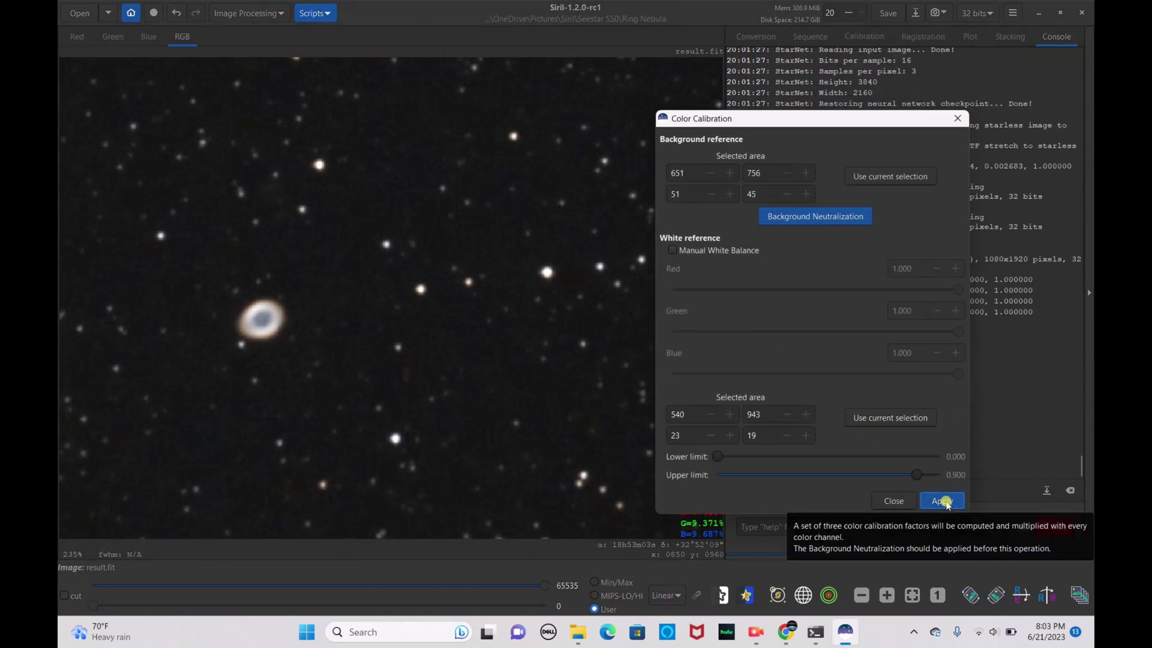
left_click(894, 502)
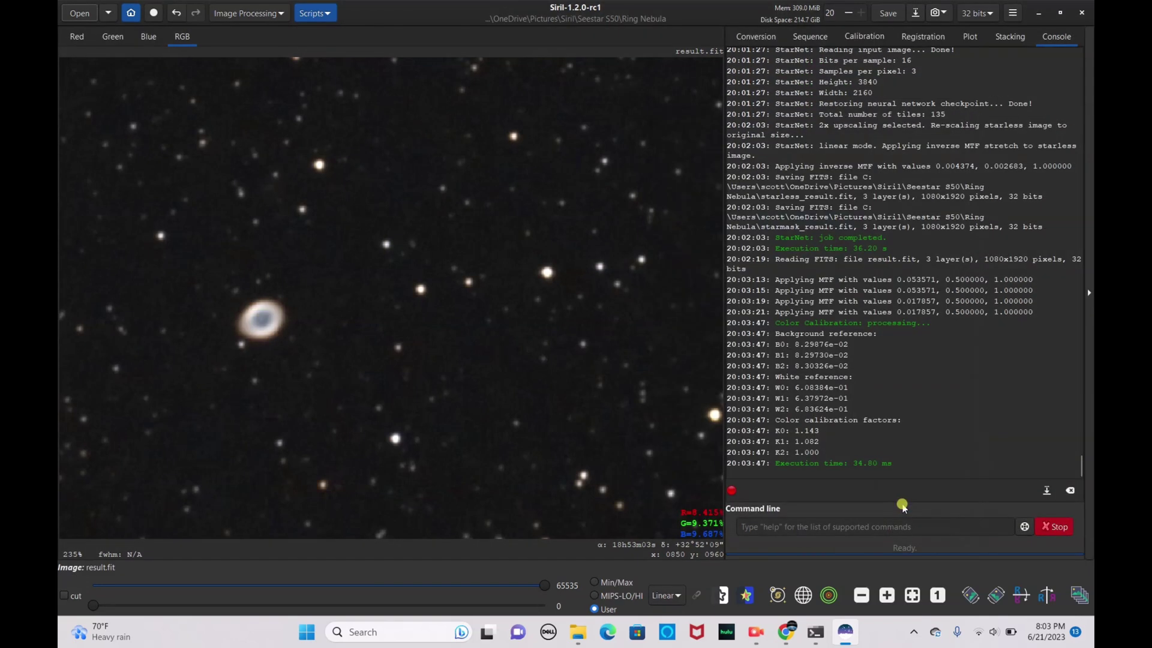
Select the area around the Ring Nebula and apply global Color Saturation with amount 1.00 and background factor 2.00
left_click_drag(228, 298, 295, 345)
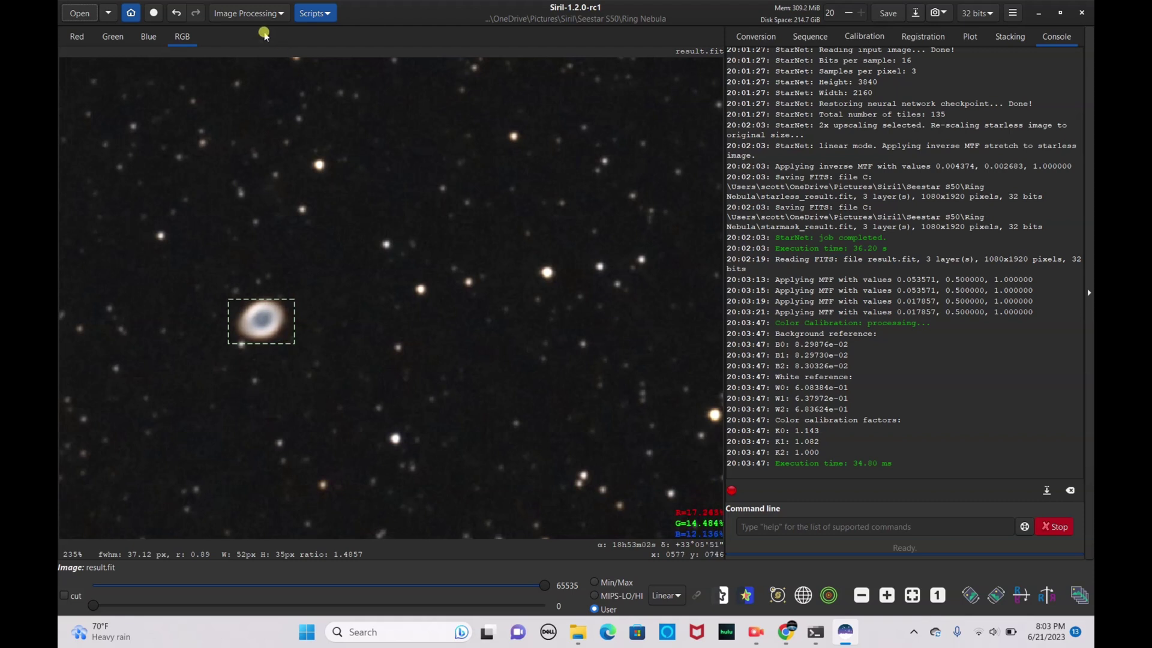
left_click(240, 12)
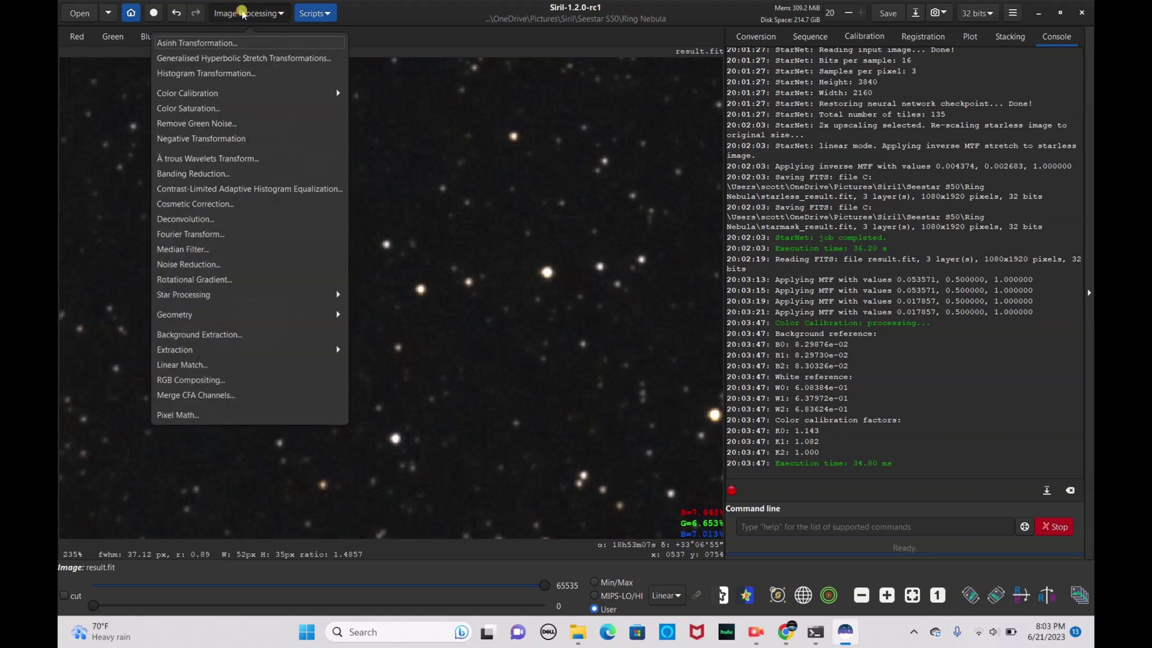
left_click(227, 108)
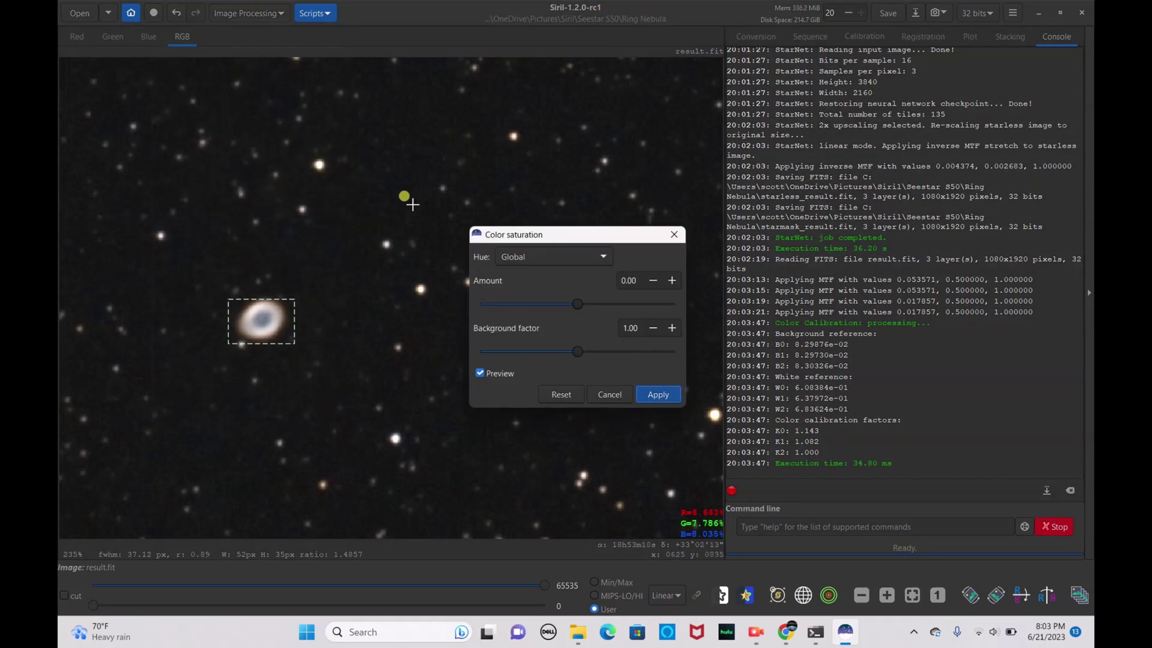
left_click_drag(591, 312, 690, 311)
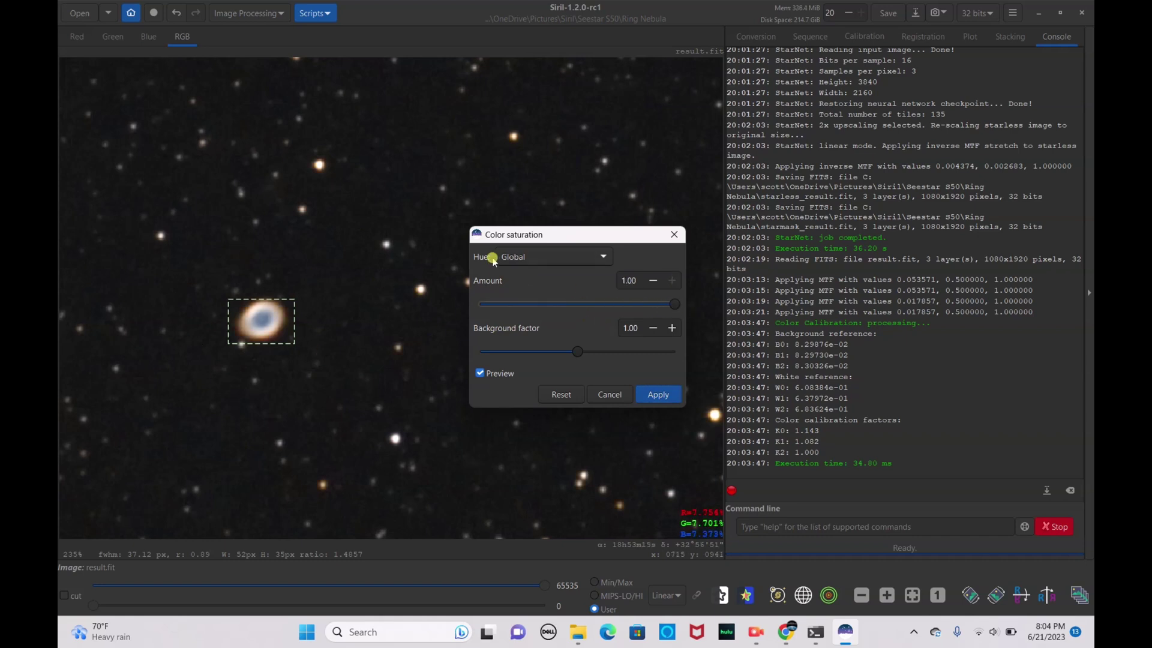
left_click_drag(577, 352, 731, 344)
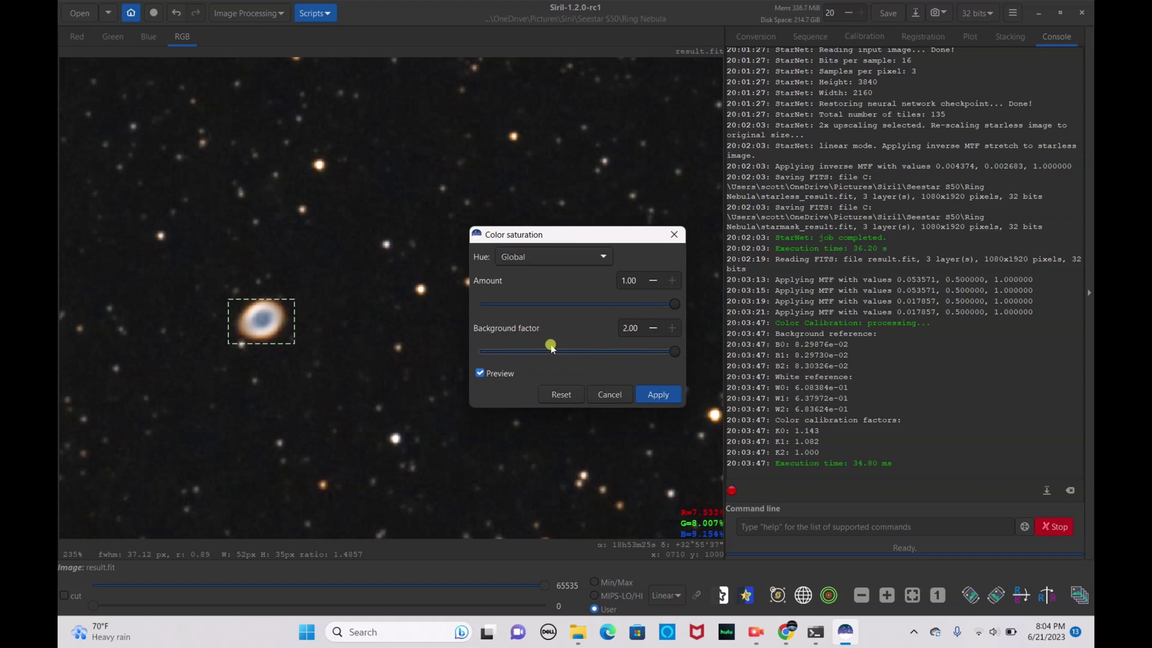
left_click(655, 396)
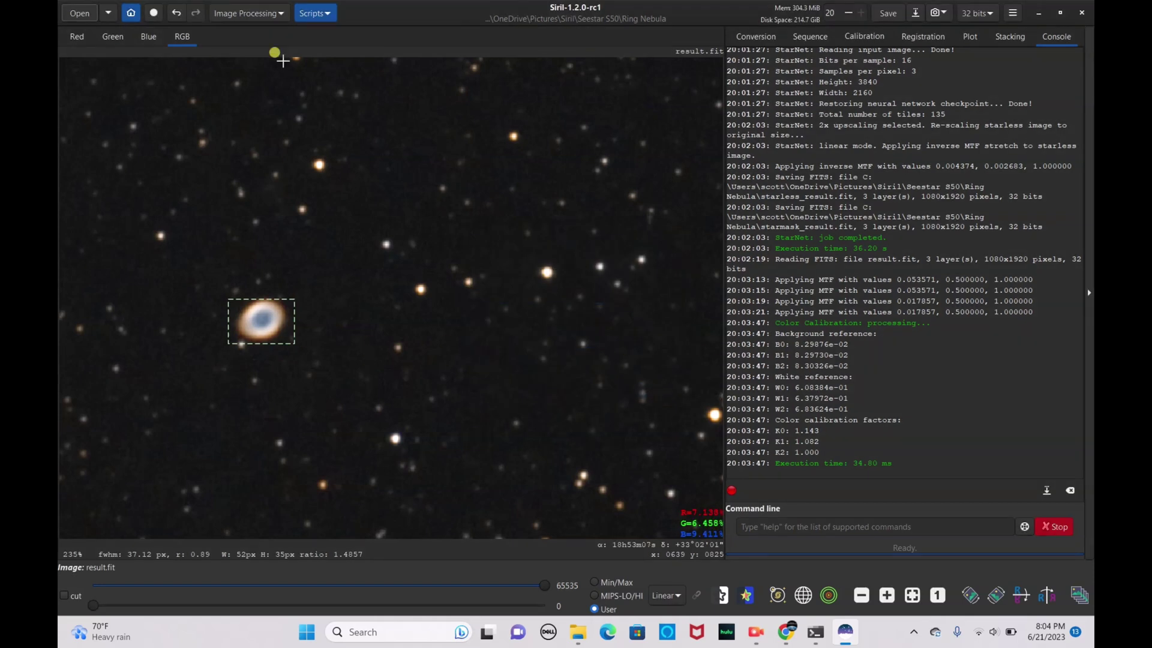
Apply a second global Color Saturation with amount 0.69 and background factor 1.70
left_click(257, 14)
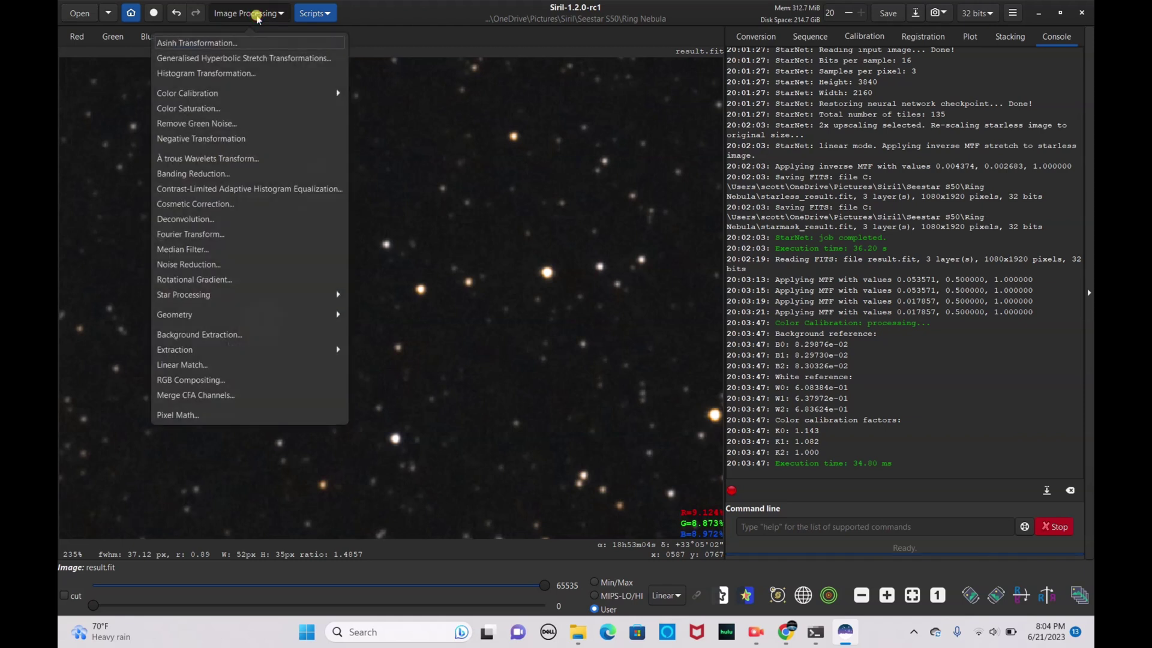
left_click(239, 108)
left_click_drag(579, 307, 704, 305)
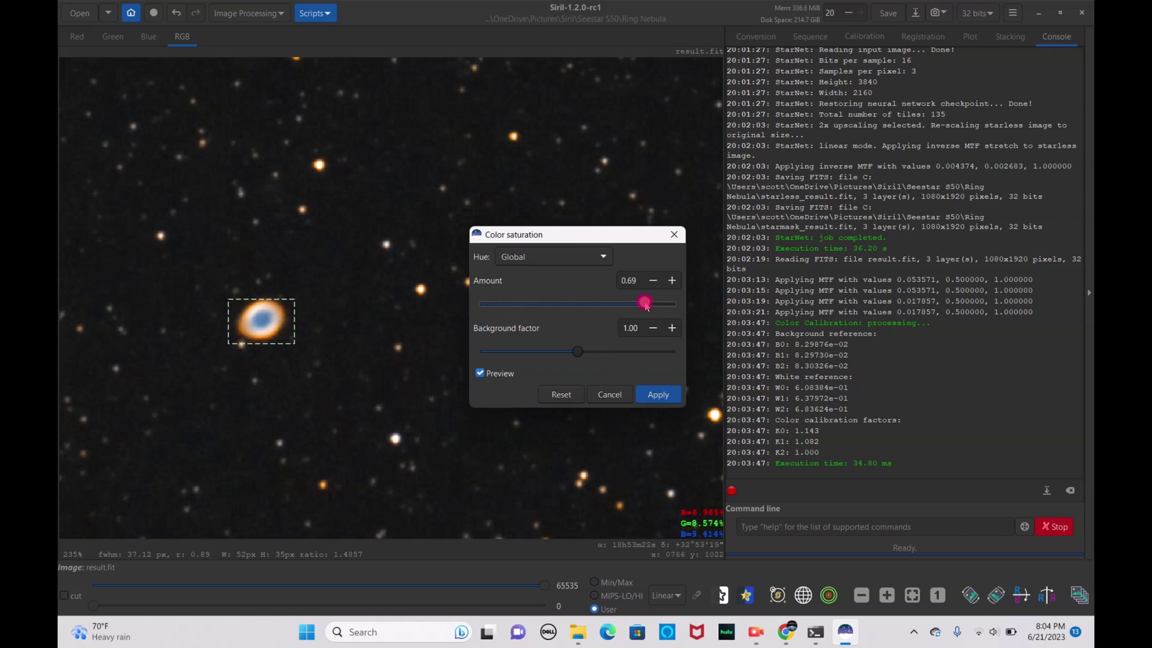
left_click_drag(574, 355, 645, 359)
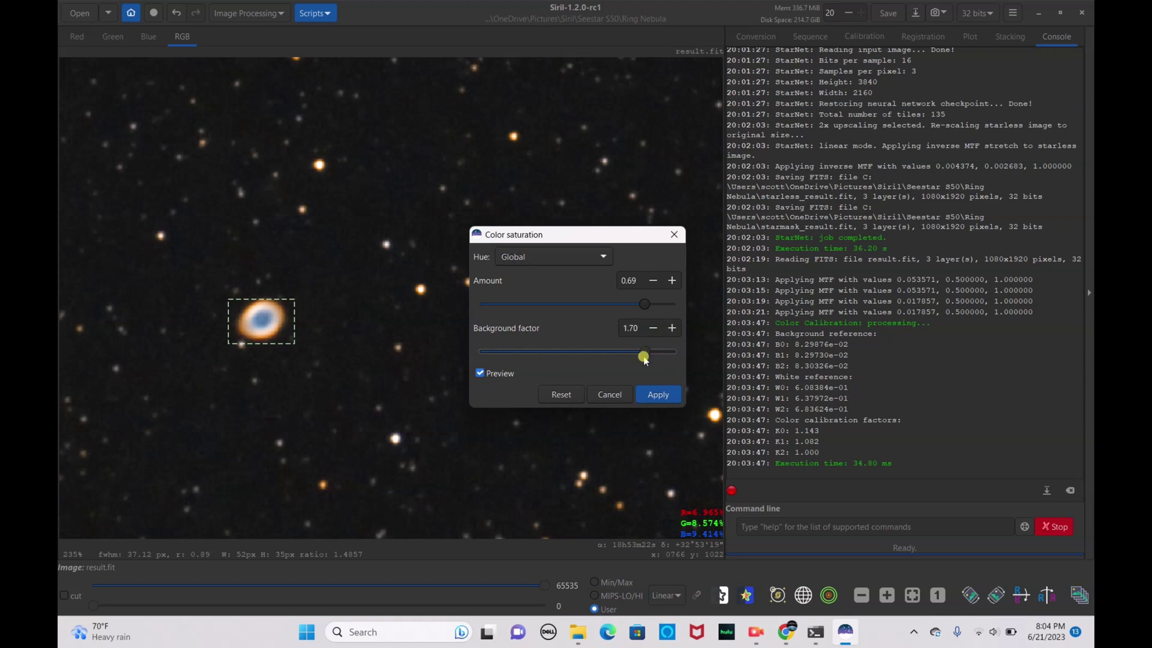
left_click(650, 396)
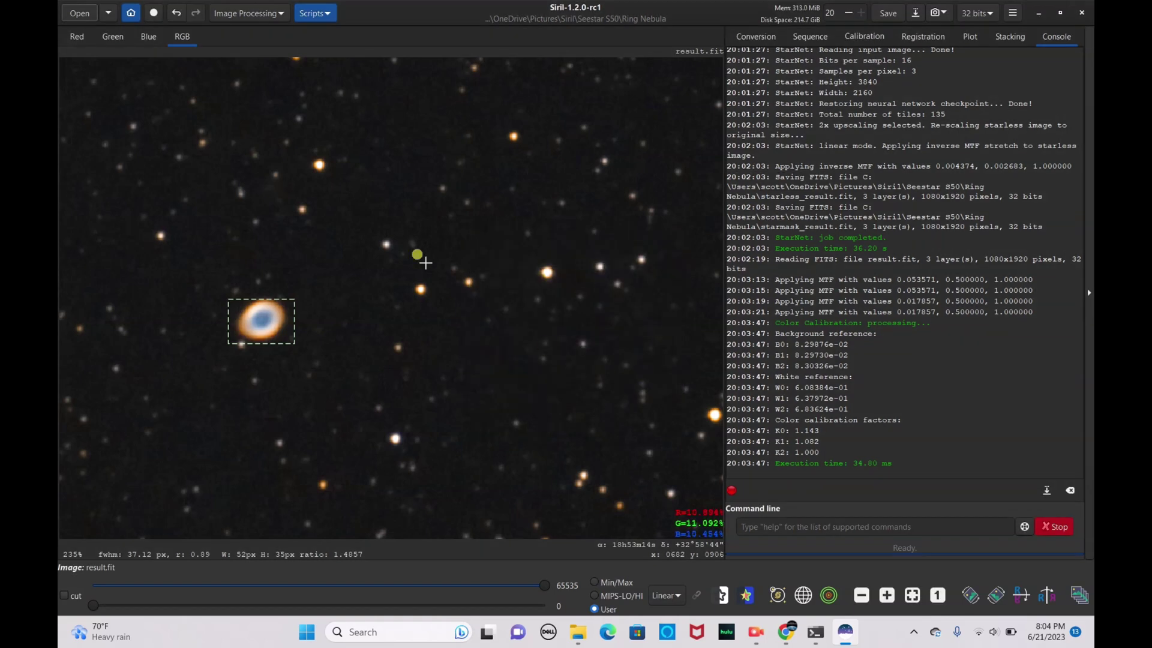